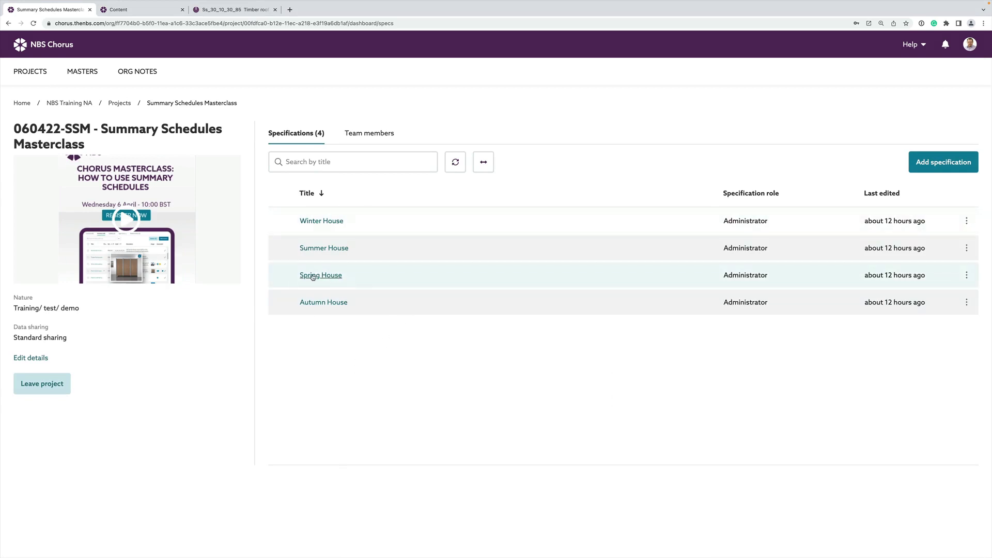
- Open the Spring House specification, look through its contents list, and bring up its summary schedule
click(326, 276)
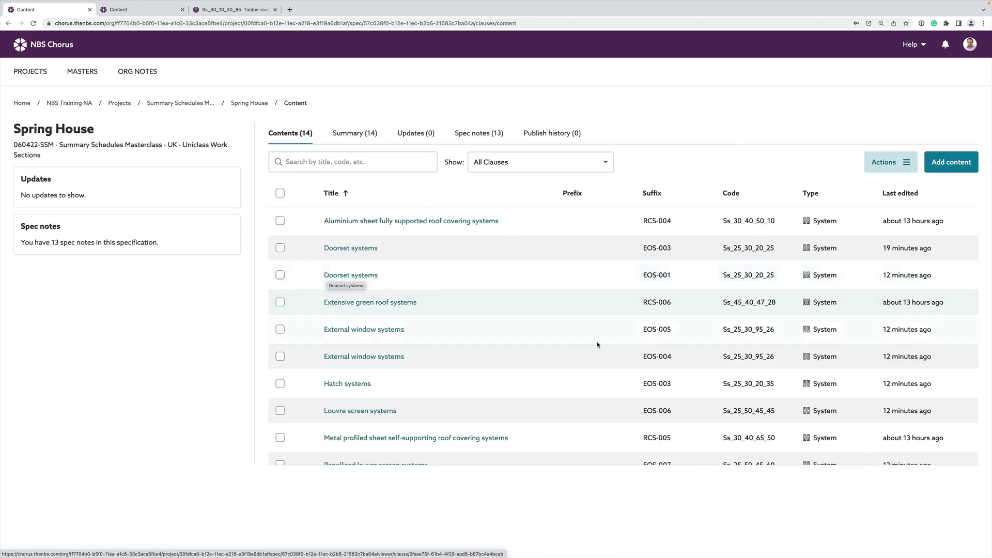
scroll(686, 383, down, 3)
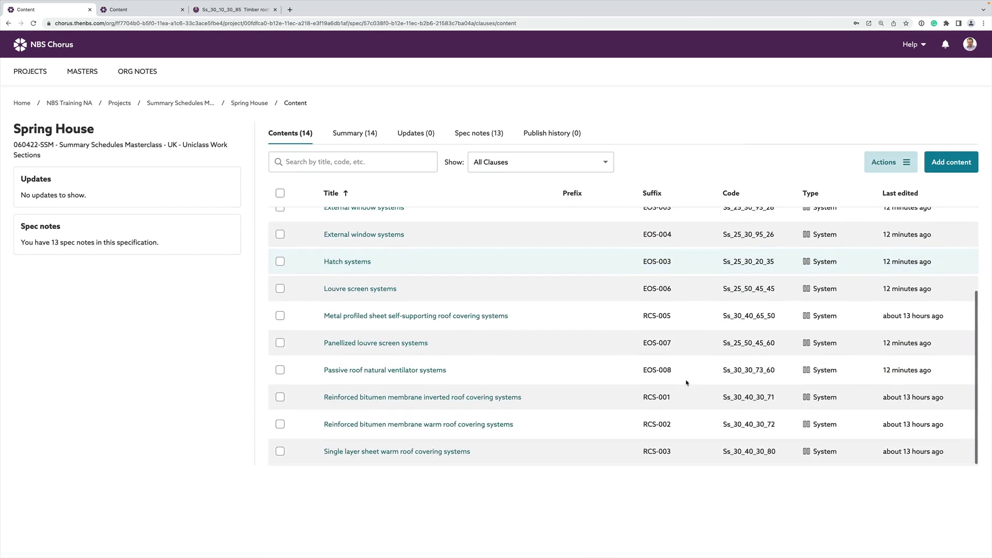
scroll(686, 383, up, 5)
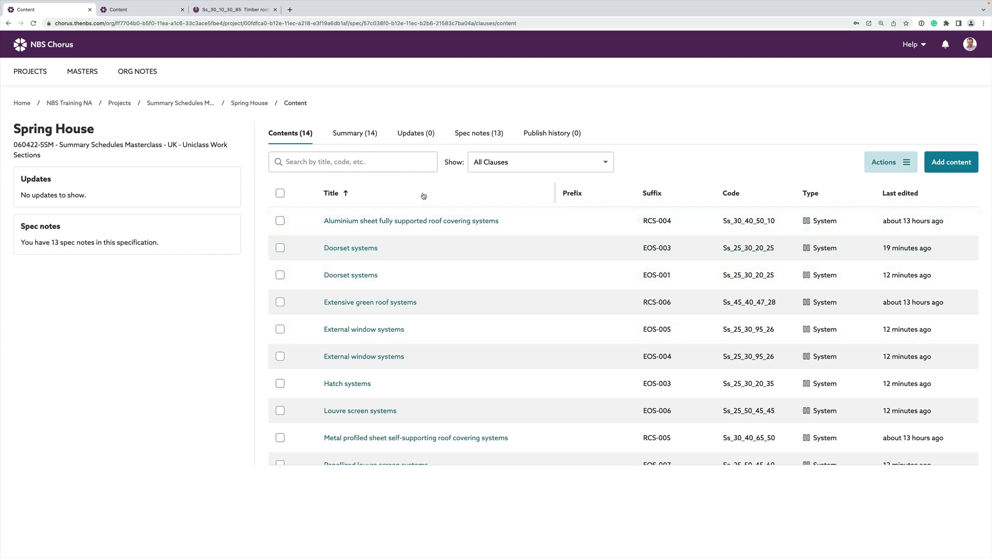
click(353, 133)
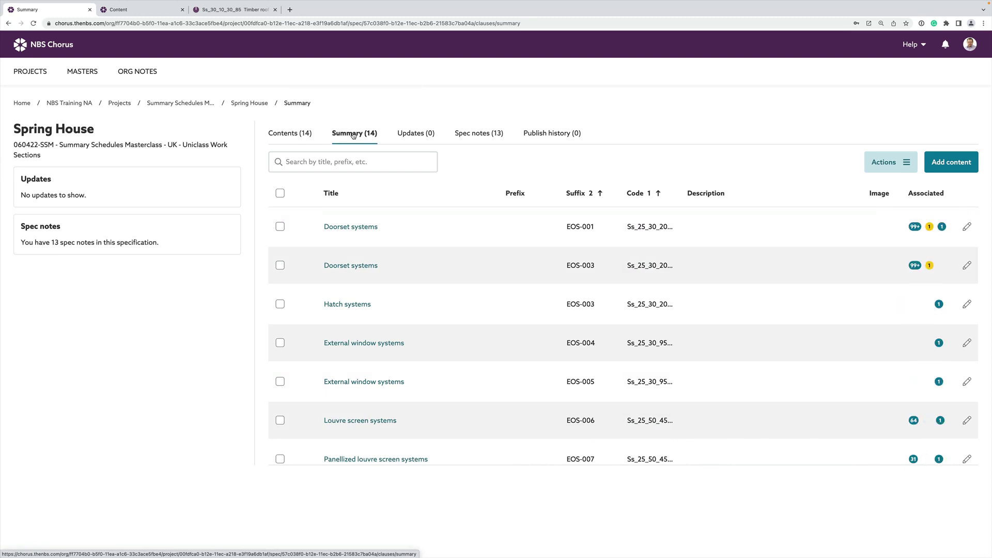
- Search the summary schedule for "hatch", and clear the search to list all systems again
click(328, 161)
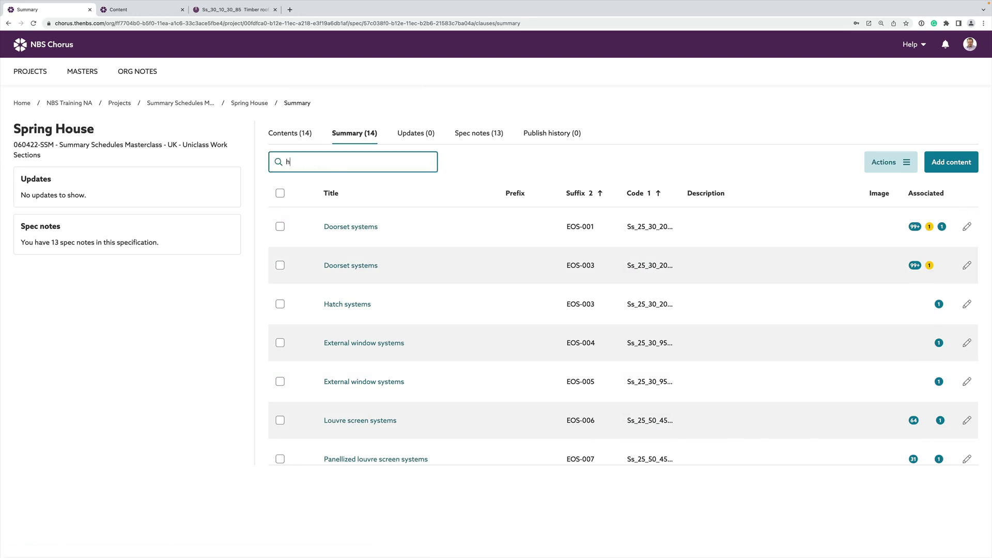
text(hatch)
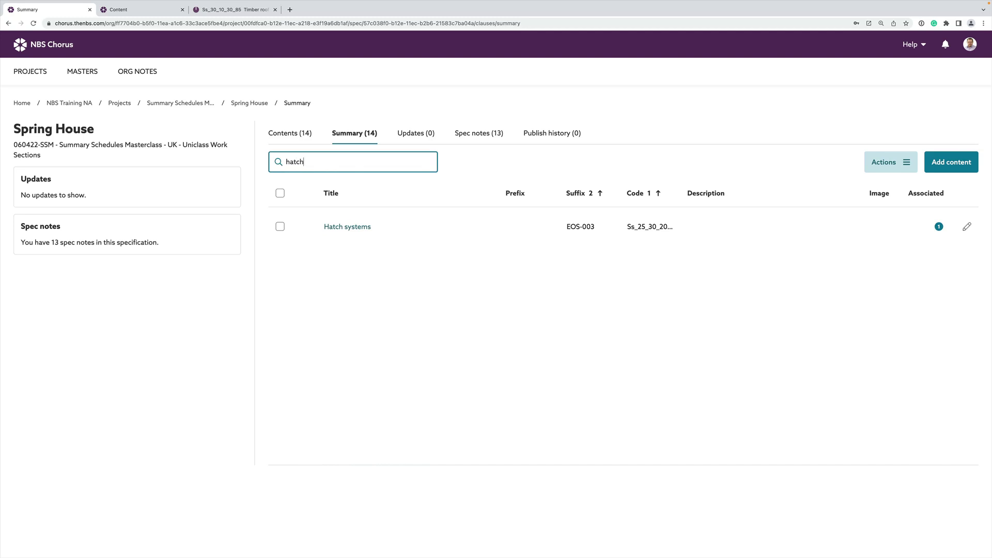
key(BackSpace)
key(BackSpace)
key(BackSpace)
key(BackSpace)
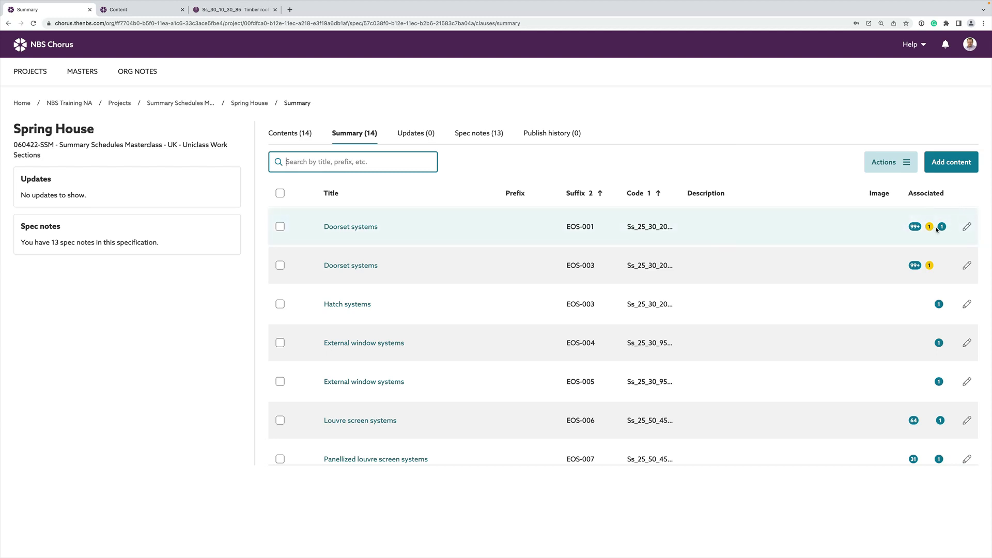
mouse_move(941, 228)
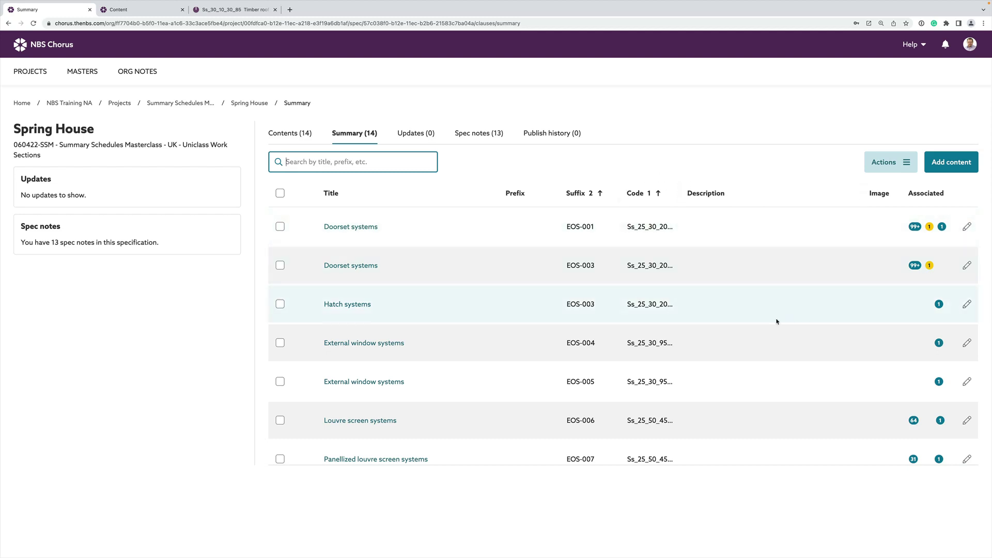
- Widen the summary's Code column to fit the full codes, and narrow the Title column
click(679, 191)
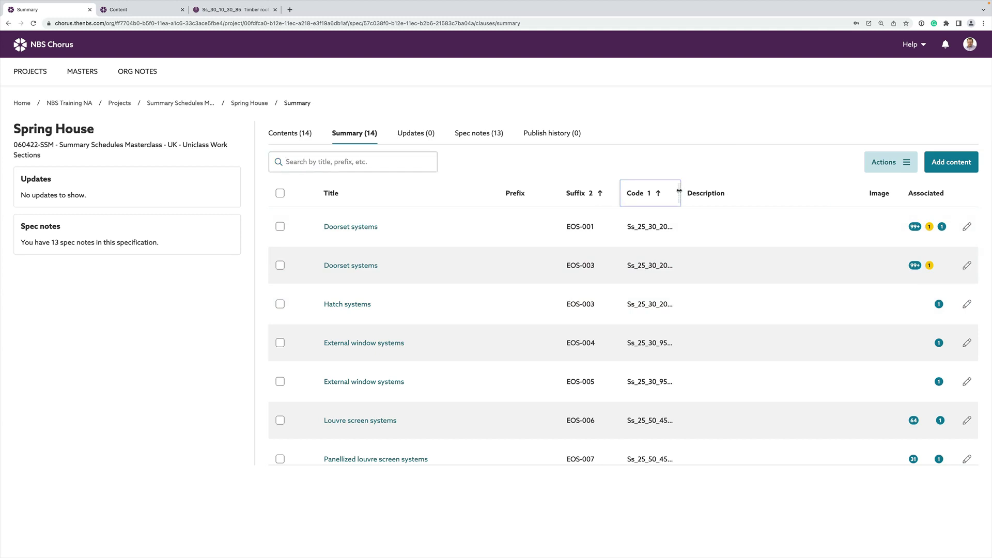
drag(678, 190, 690, 191)
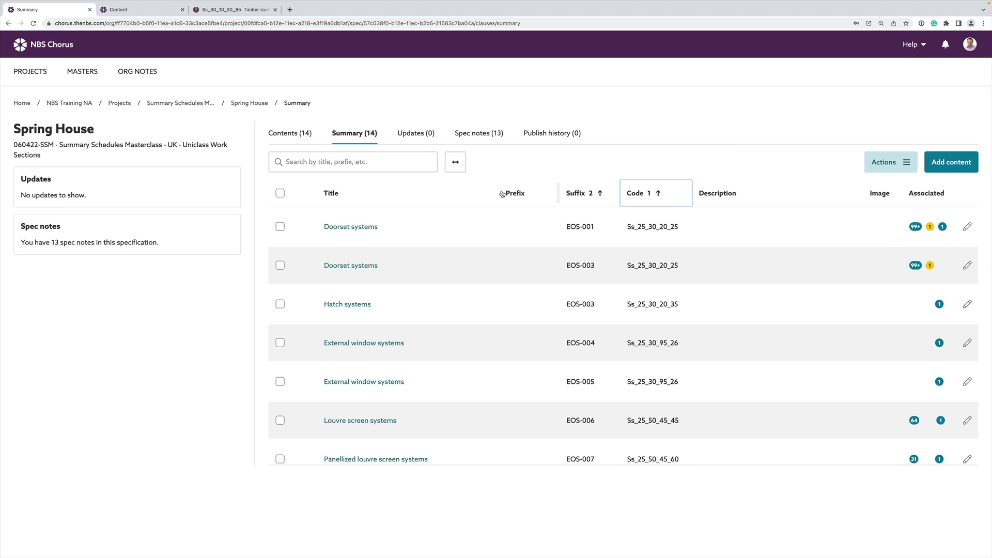
drag(497, 191, 444, 195)
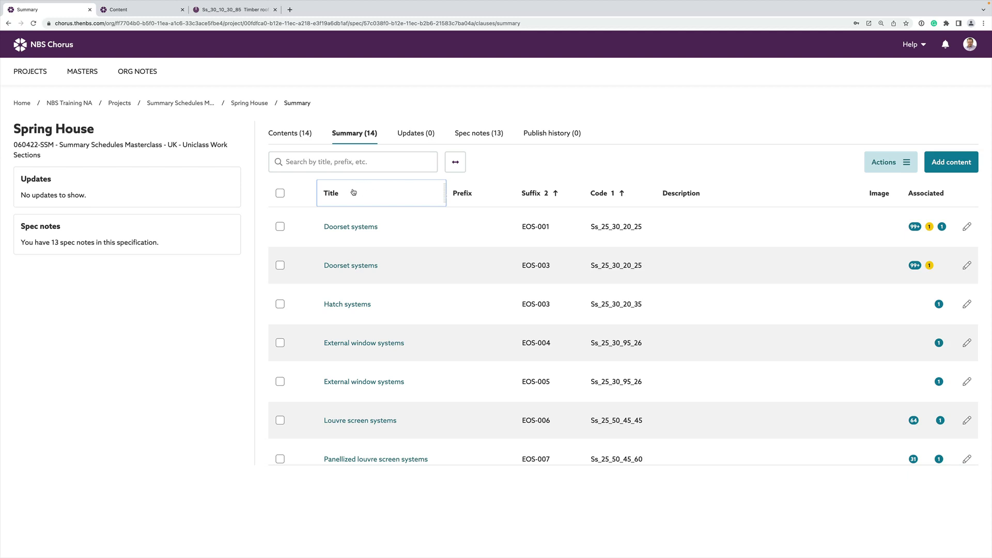
- Sort the summary by Title in ascending and descending order, and remove the sorting
click(339, 196)
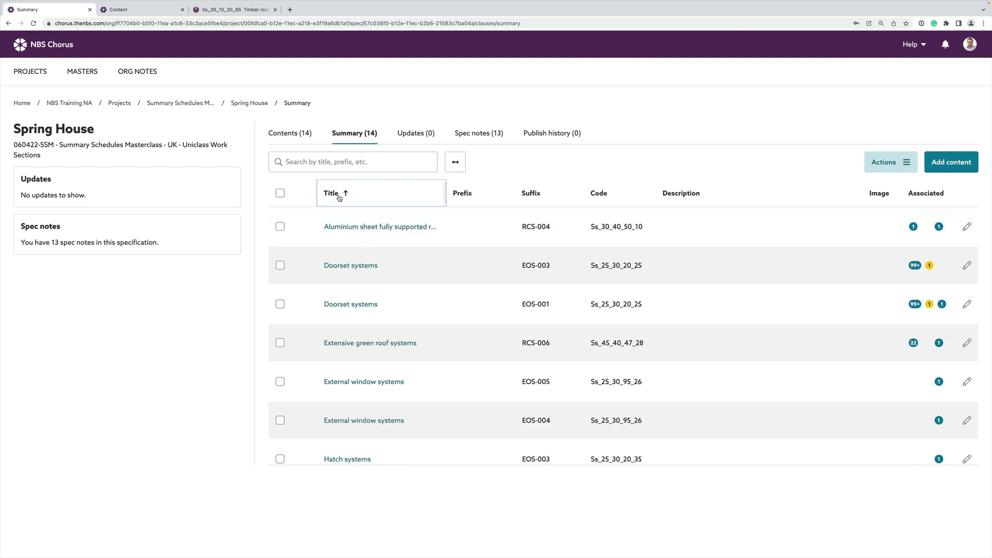
click(338, 194)
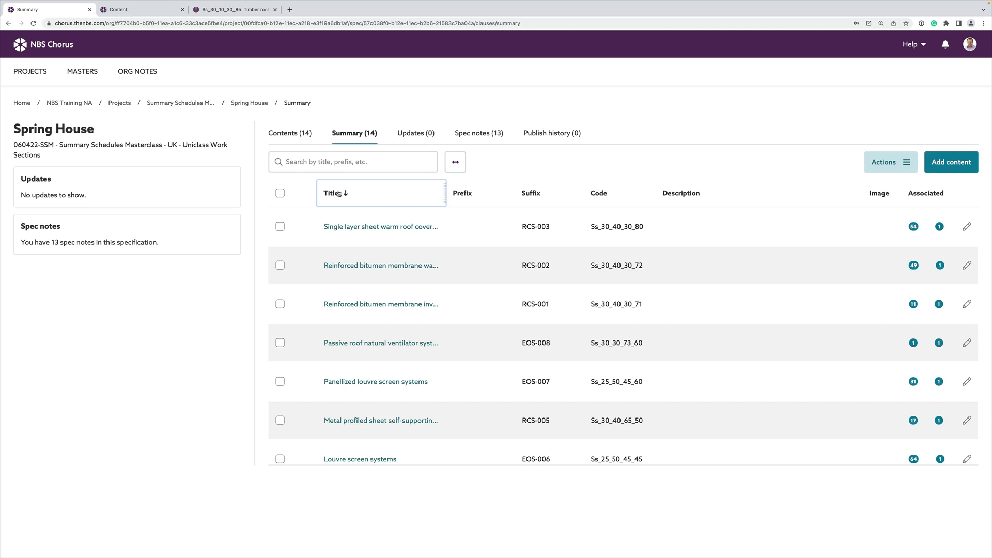
click(339, 194)
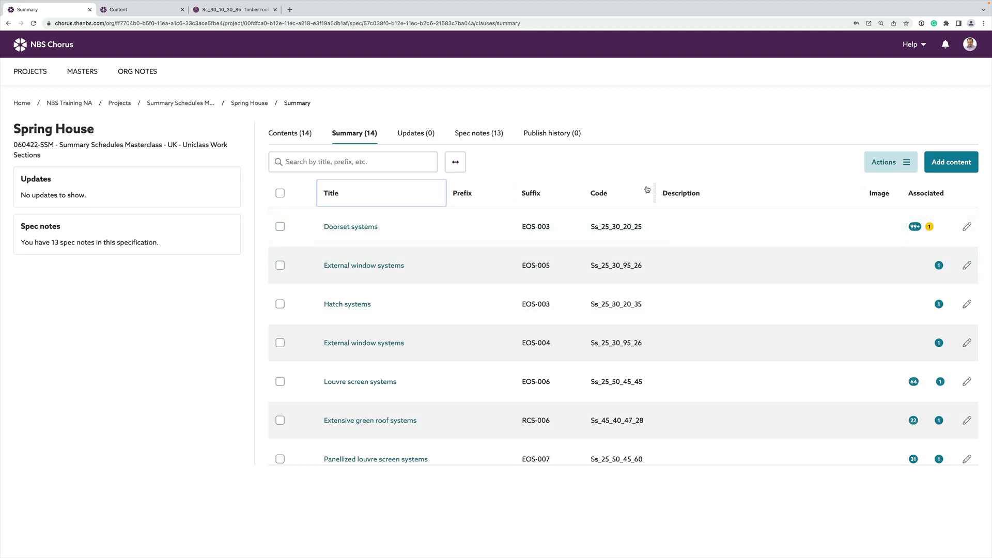
- Apply a five-level ascending sort to the summary: Code, Suffix, Title, Prefix and Description
click(604, 195)
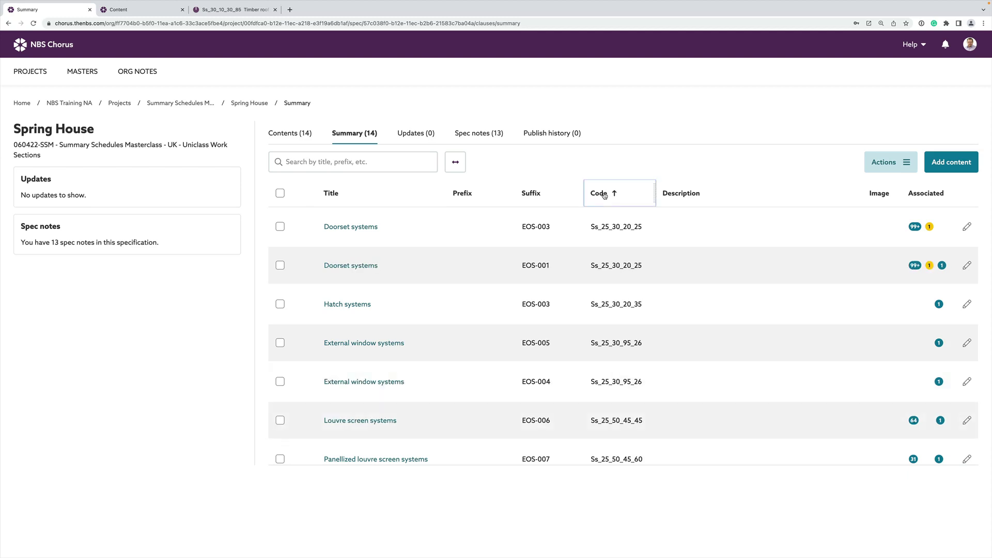
shift+click(532, 194)
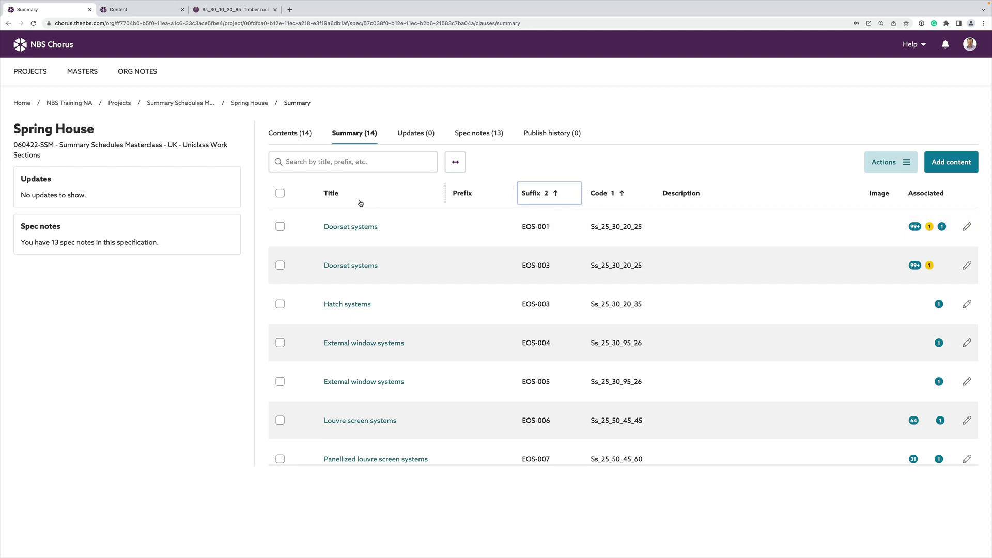
shift+click(333, 195)
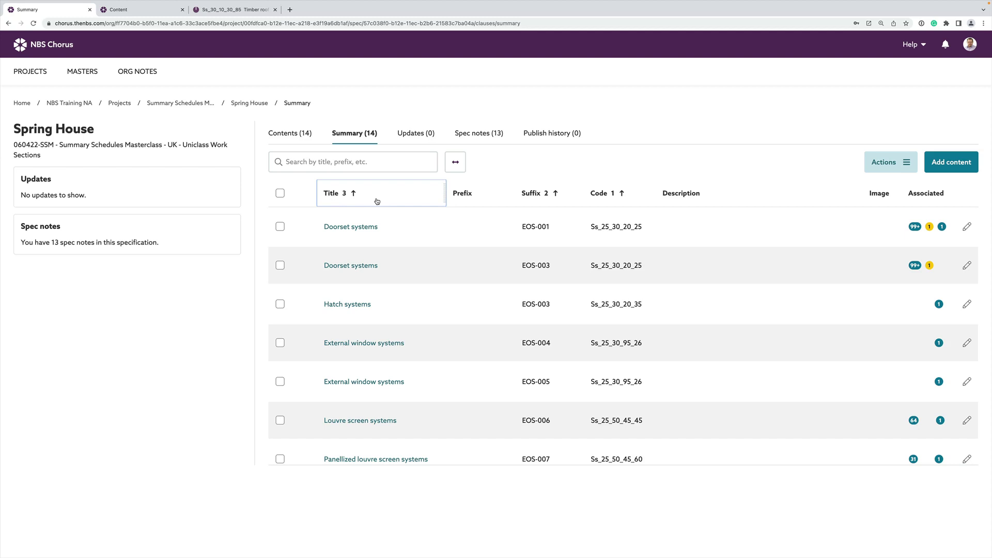
shift+click(468, 197)
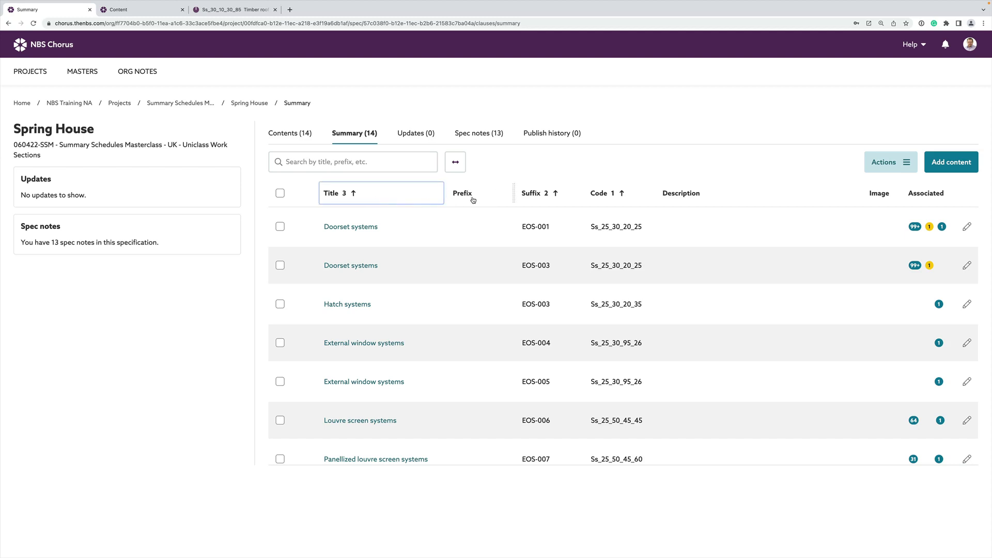
shift+click(675, 196)
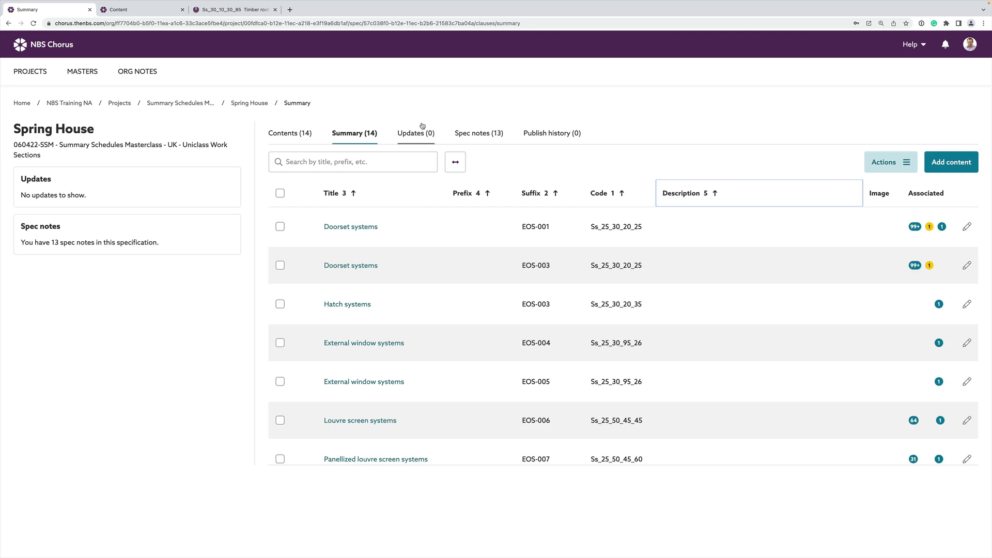
- Check whether the summary keeps its sorting and column widths when switching to the contents and reopening Spring House from the project
click(284, 136)
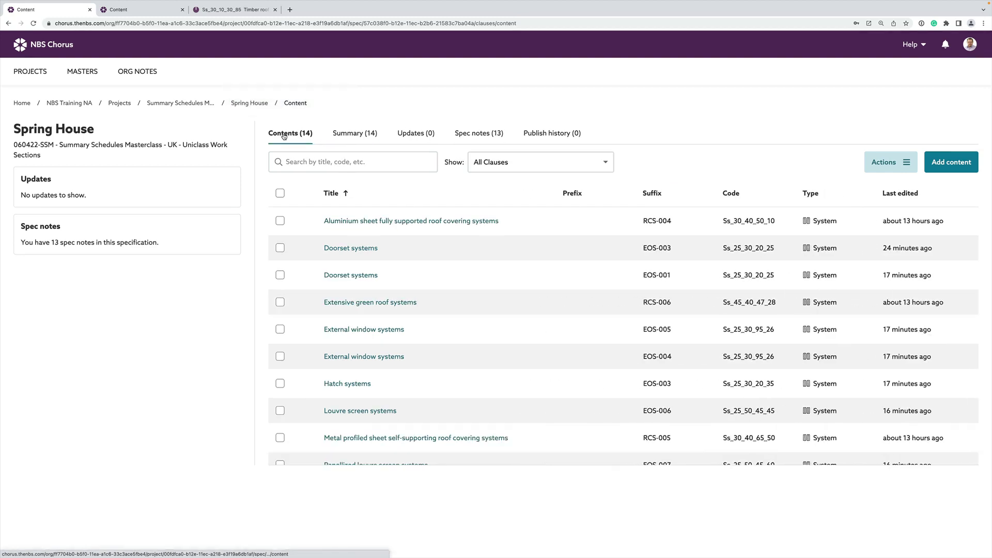
click(341, 134)
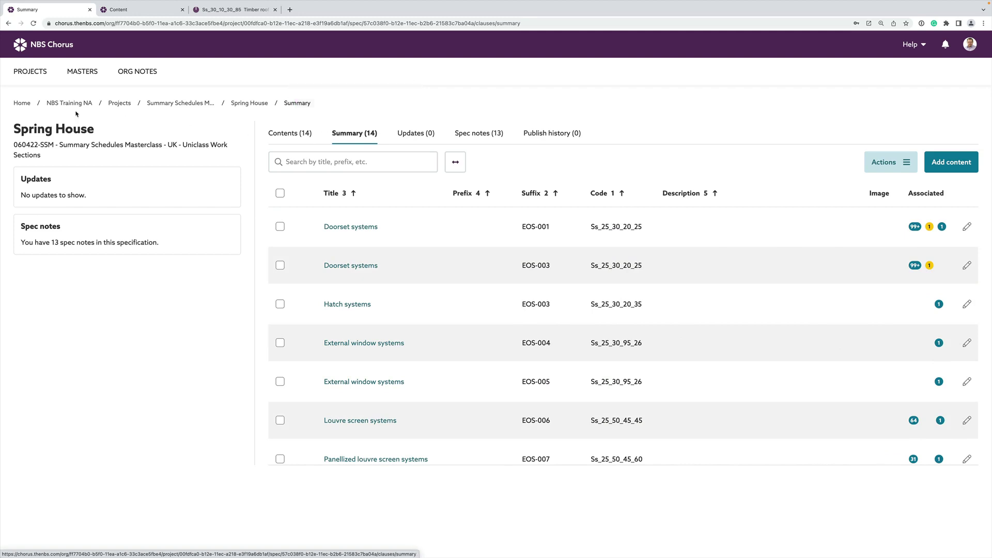
click(186, 103)
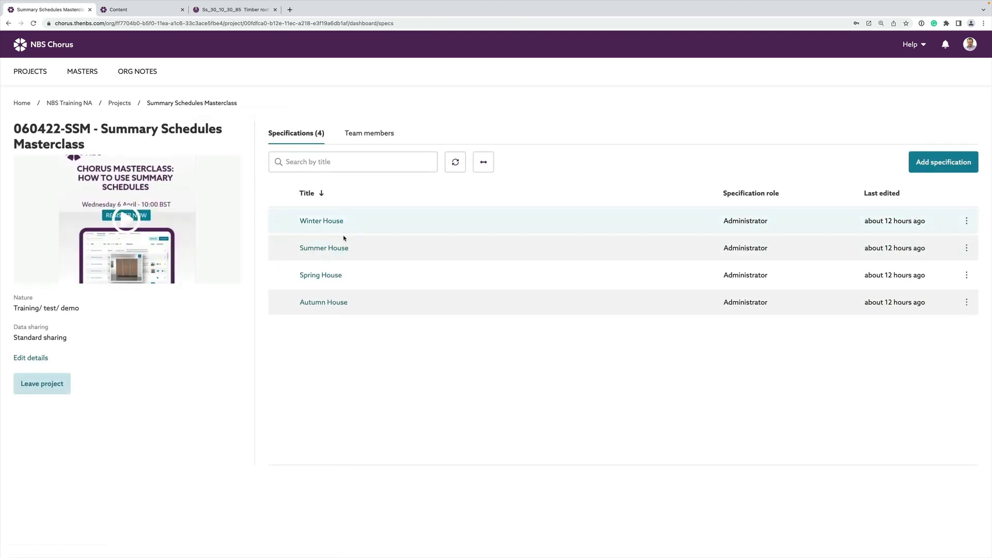
click(328, 277)
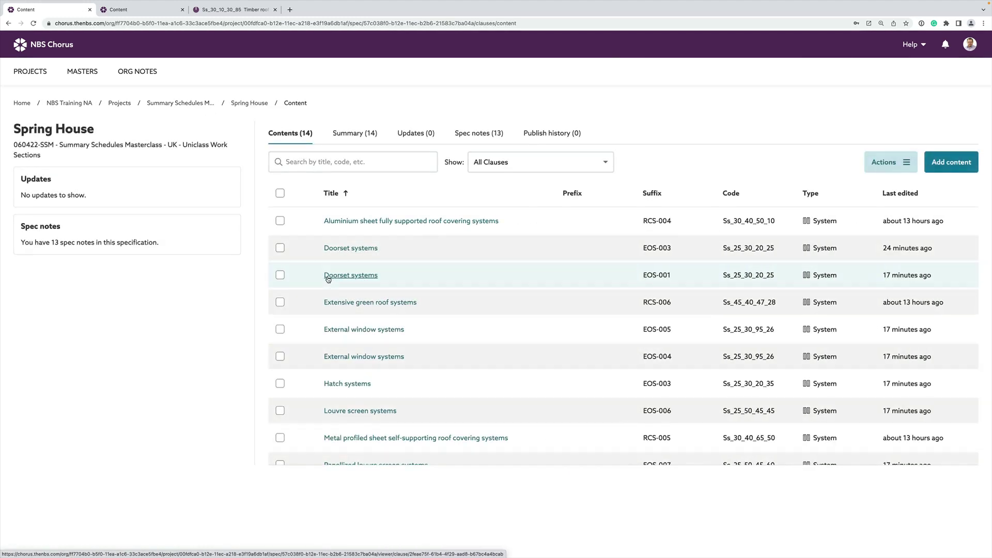
click(346, 135)
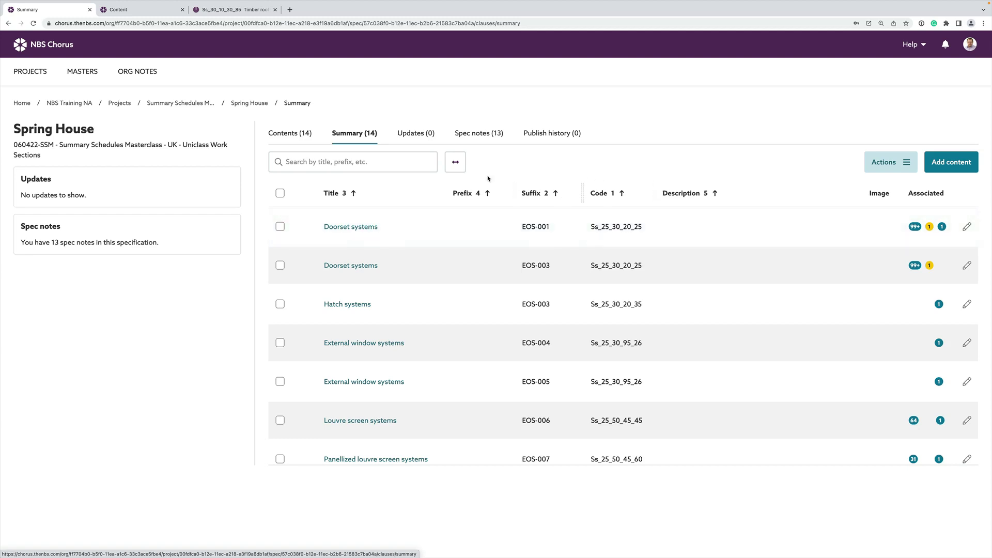
- Reset the summary's table layout, and reorder its columns as Suffix, Code, Title, Description, Prefix
click(456, 165)
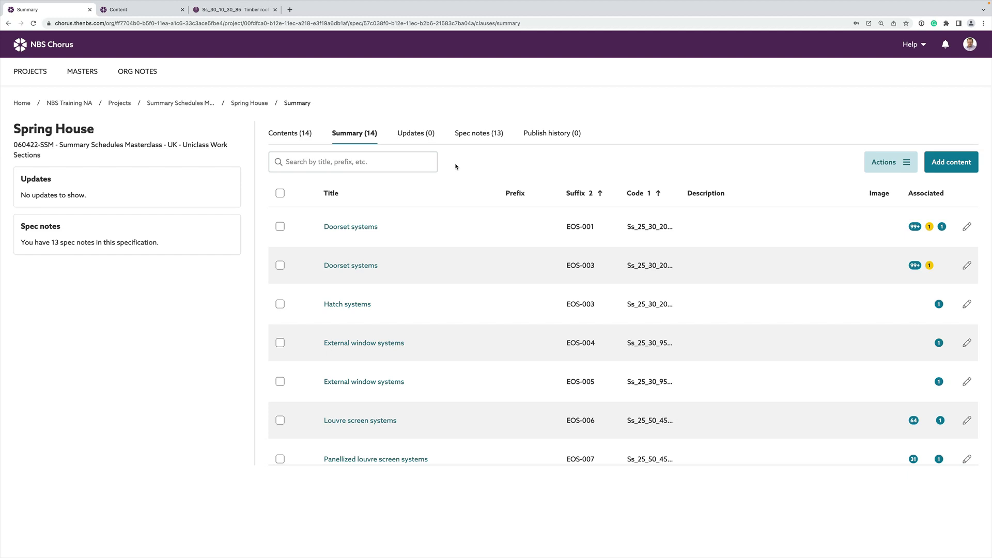
click(583, 195)
drag(583, 194, 315, 195)
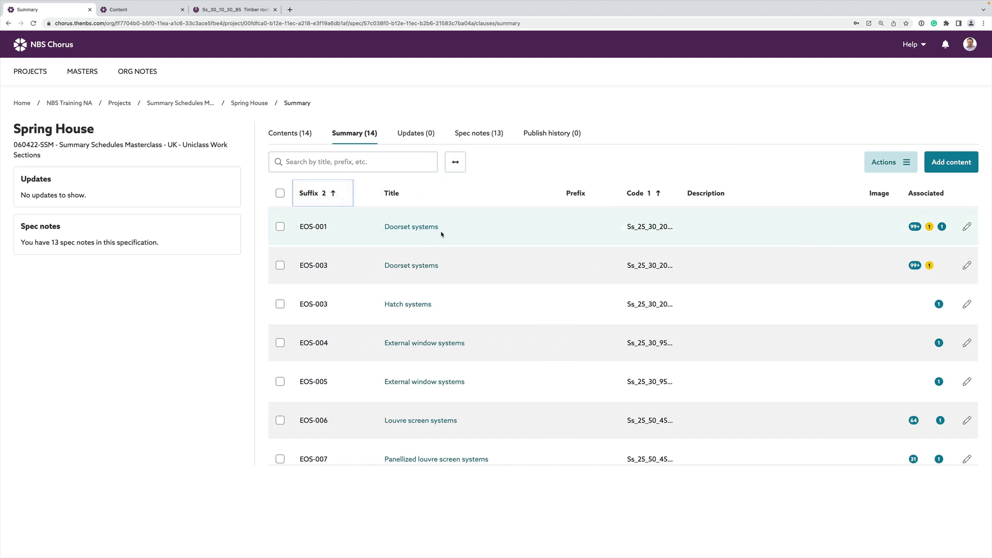
drag(640, 196, 413, 191)
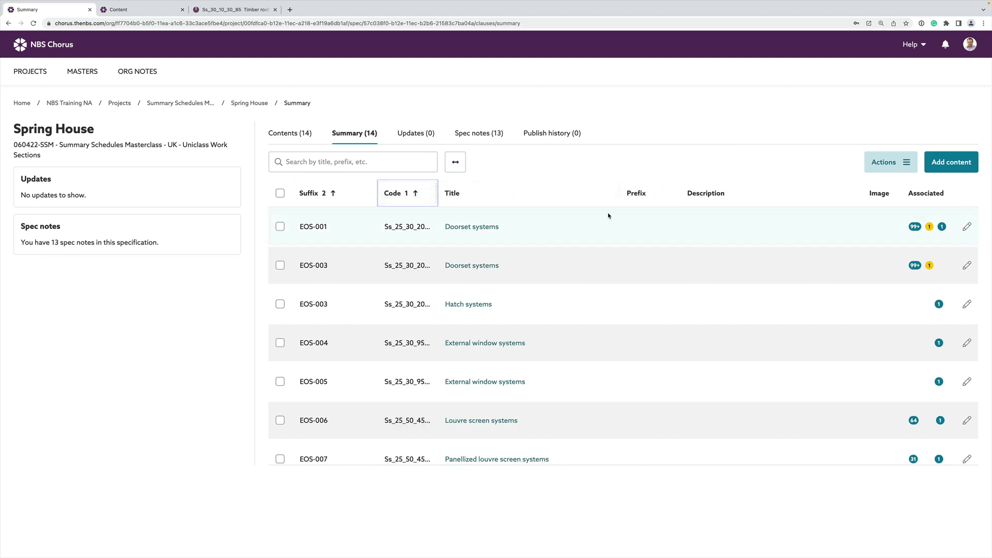
drag(640, 193, 794, 196)
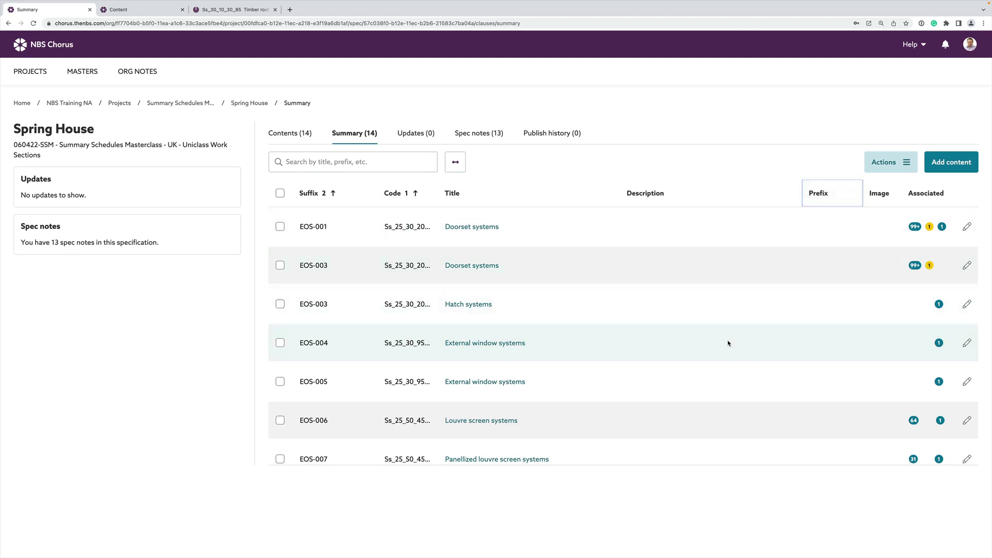
- Switch to the contents and back to check the summary's column order, and restore the default table layout
click(288, 137)
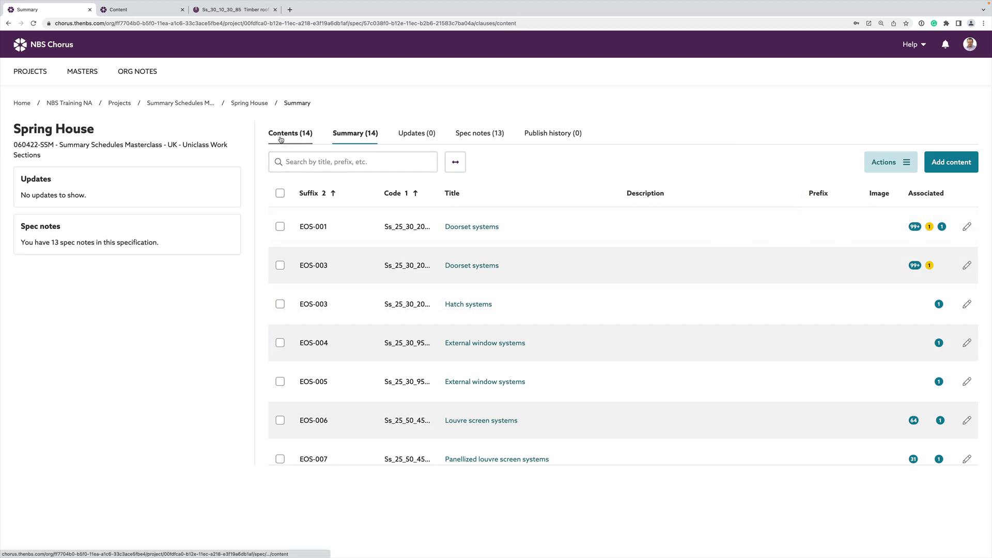
click(349, 136)
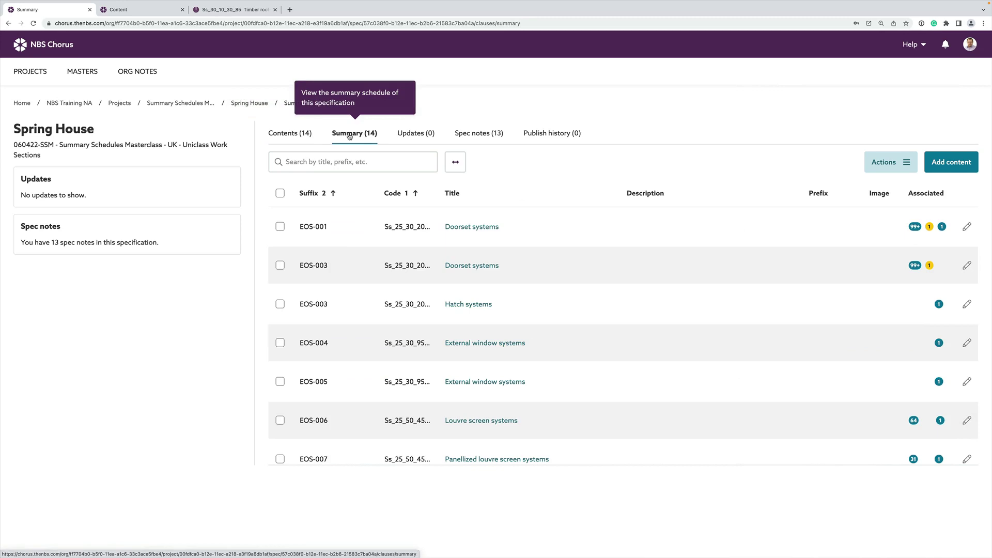
click(455, 163)
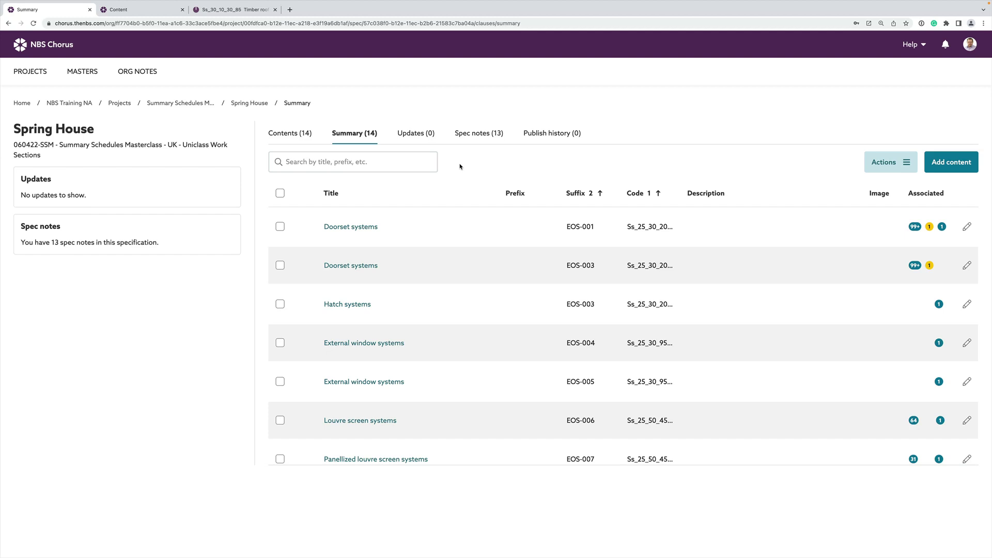
- Open the Autumn House specification from the project, view its summary schedule, and return to the project's specifications
click(185, 104)
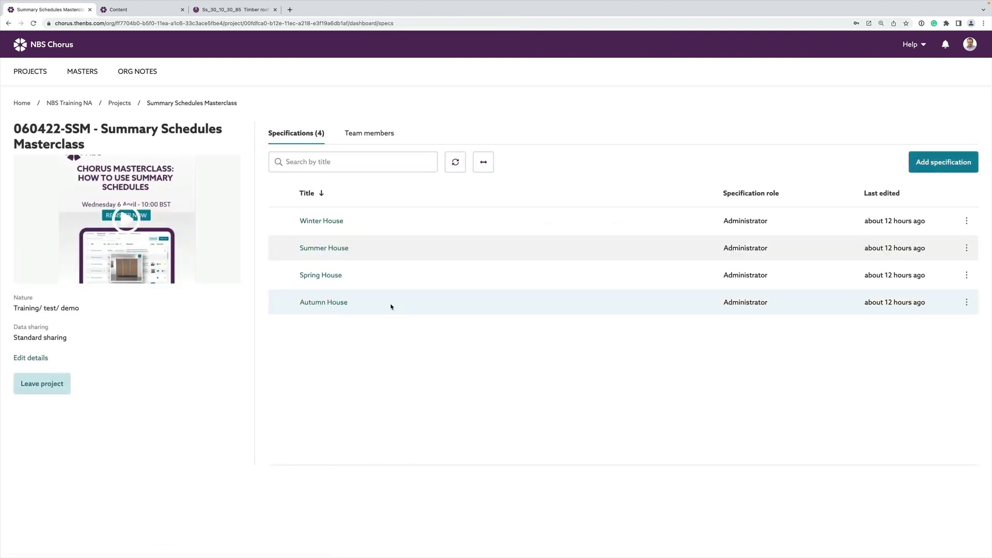
click(324, 303)
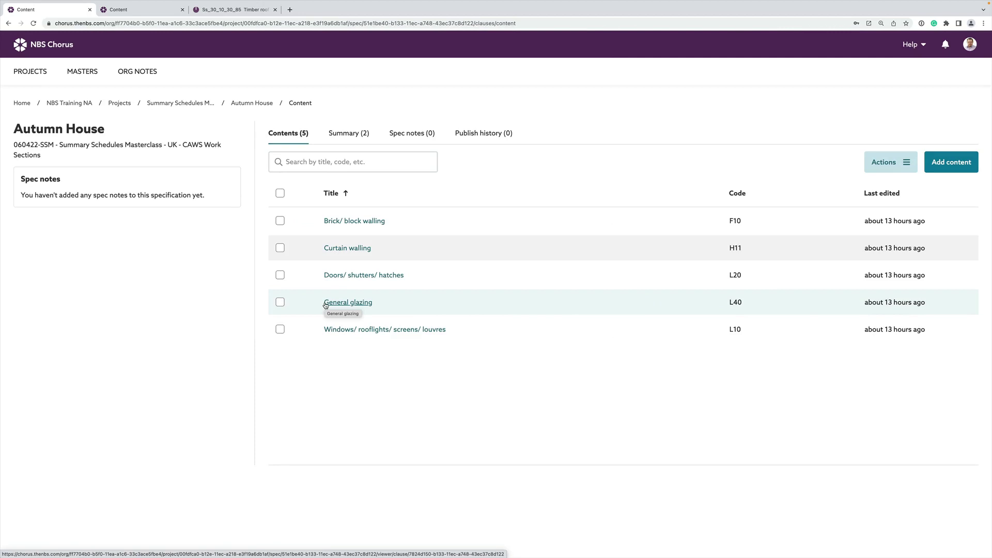
click(343, 135)
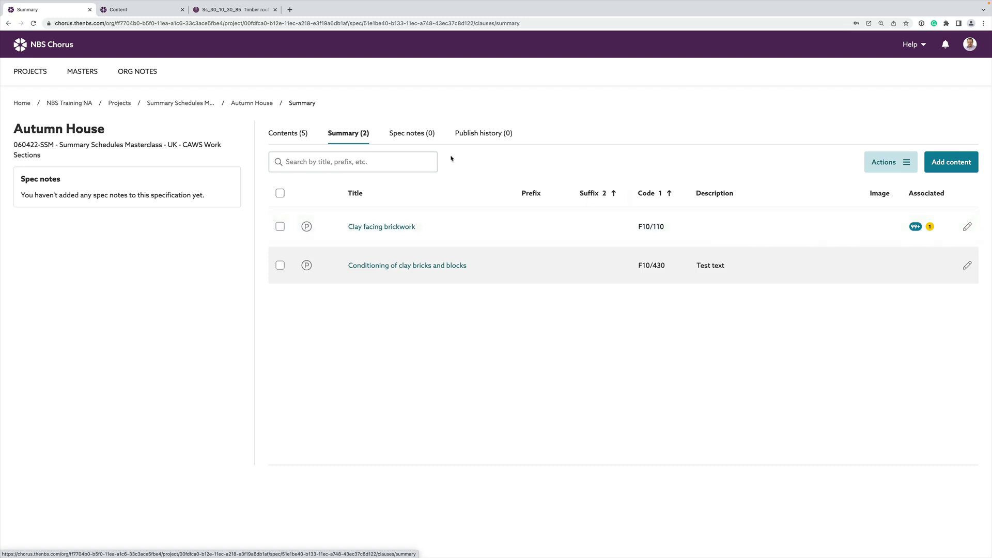
click(186, 106)
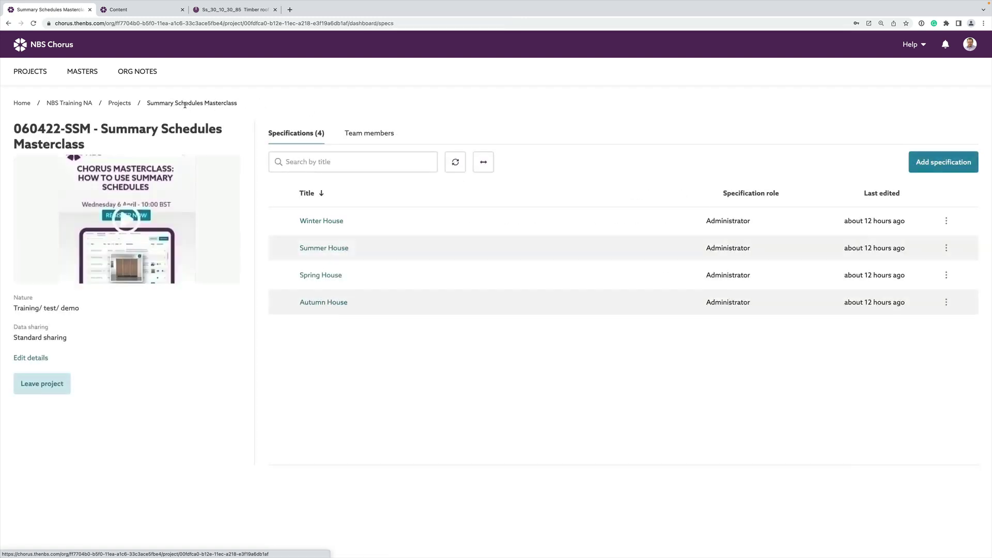
- Open the Winter House and Summer House specifications in turn from the project and view each one's summary schedule
click(331, 222)
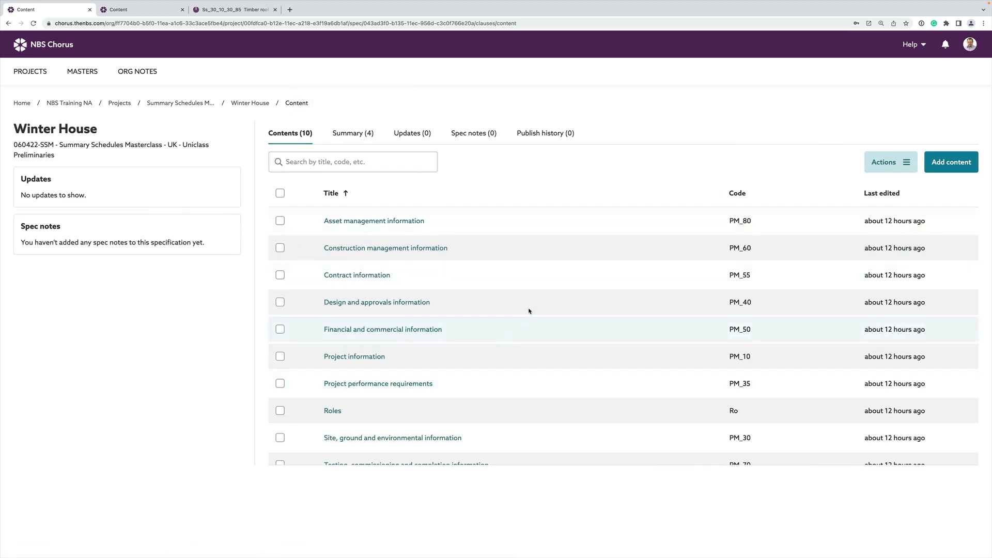
click(355, 135)
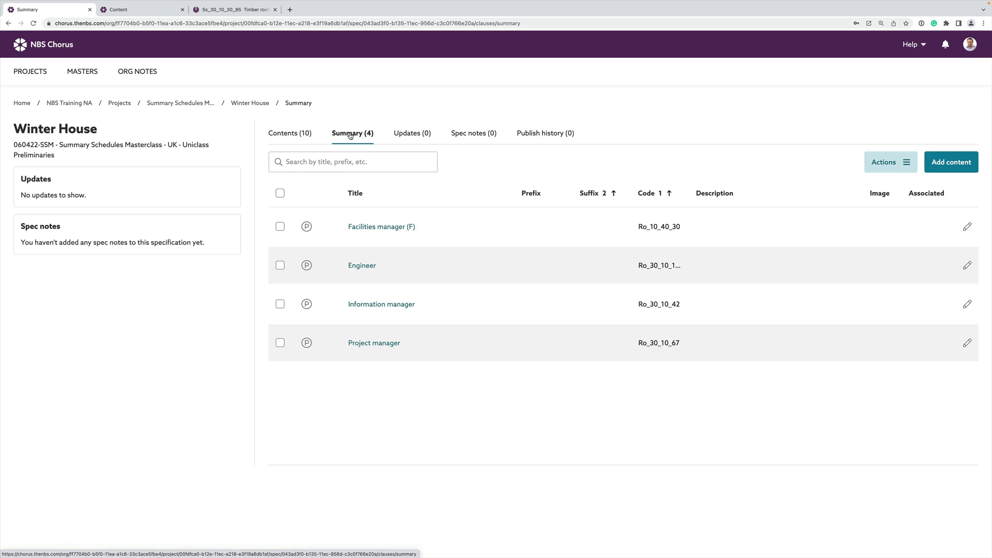
click(192, 103)
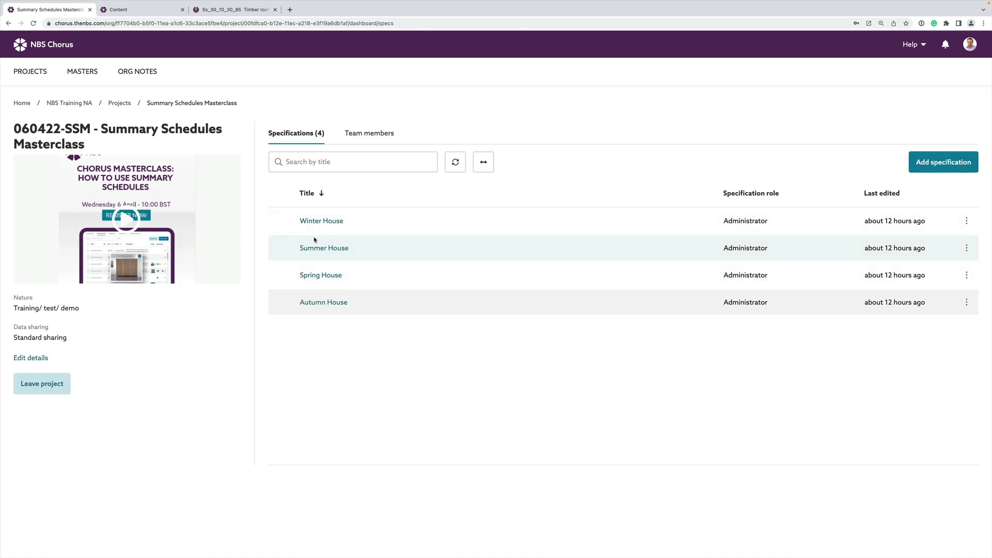
click(328, 253)
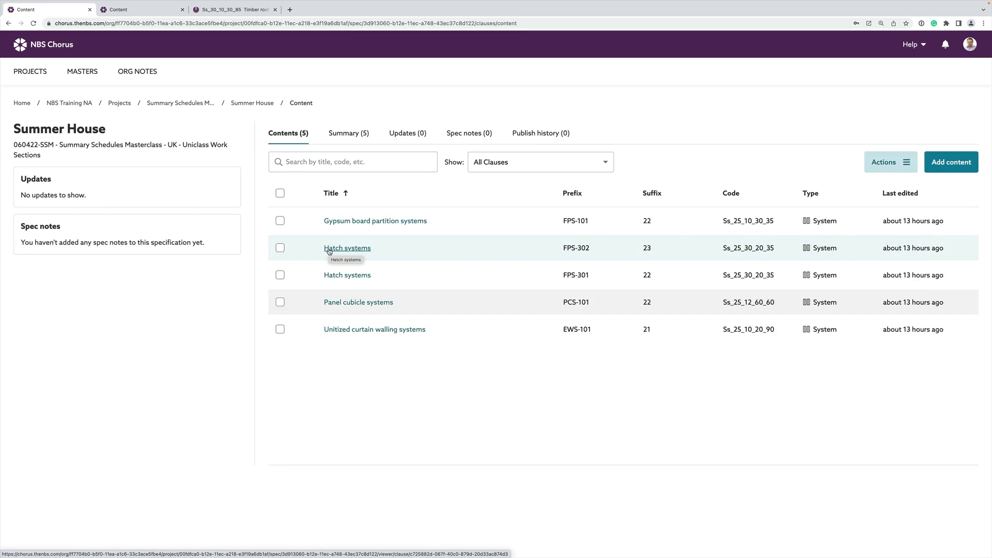
click(353, 137)
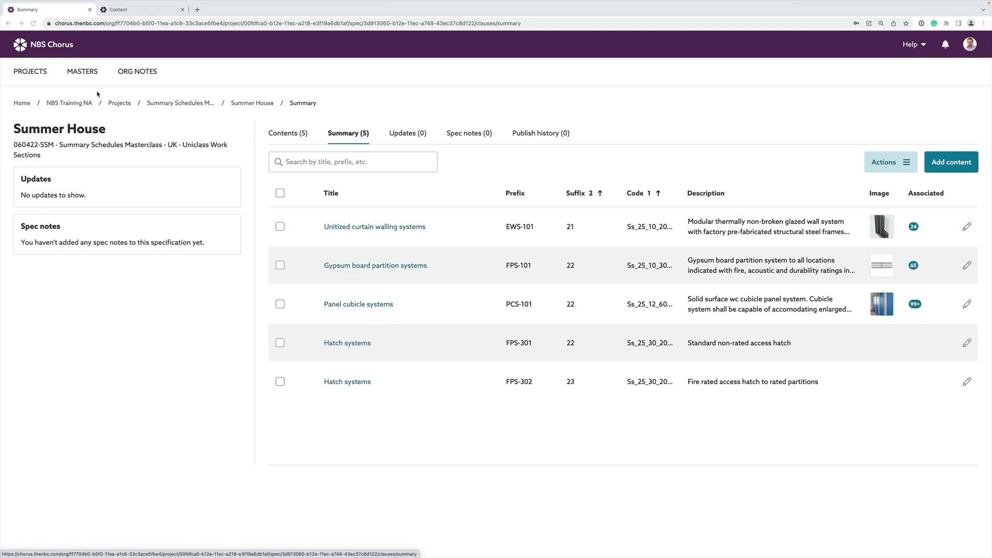
- Open the UNICLASS specification of the Biker Sports Centre project and start adding content to it
click(30, 72)
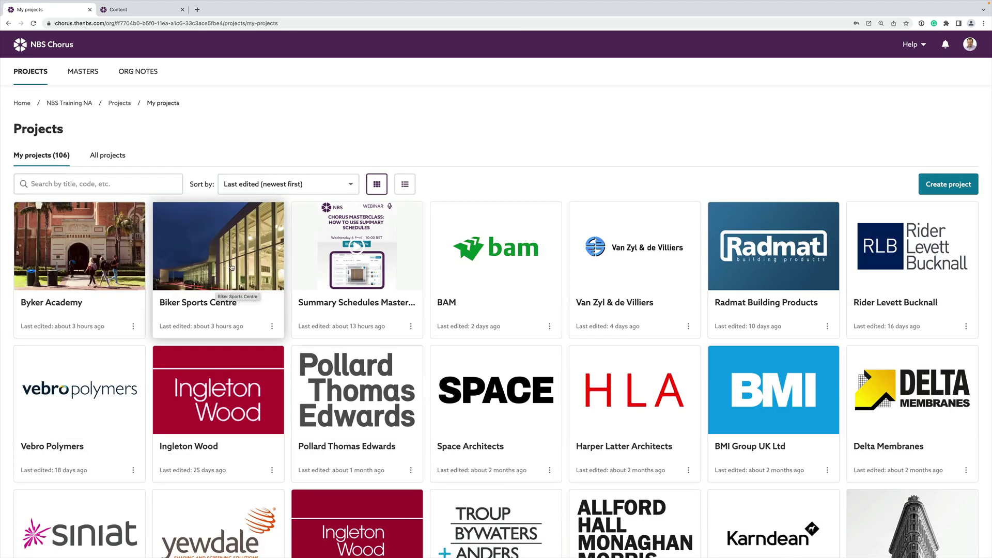
click(224, 264)
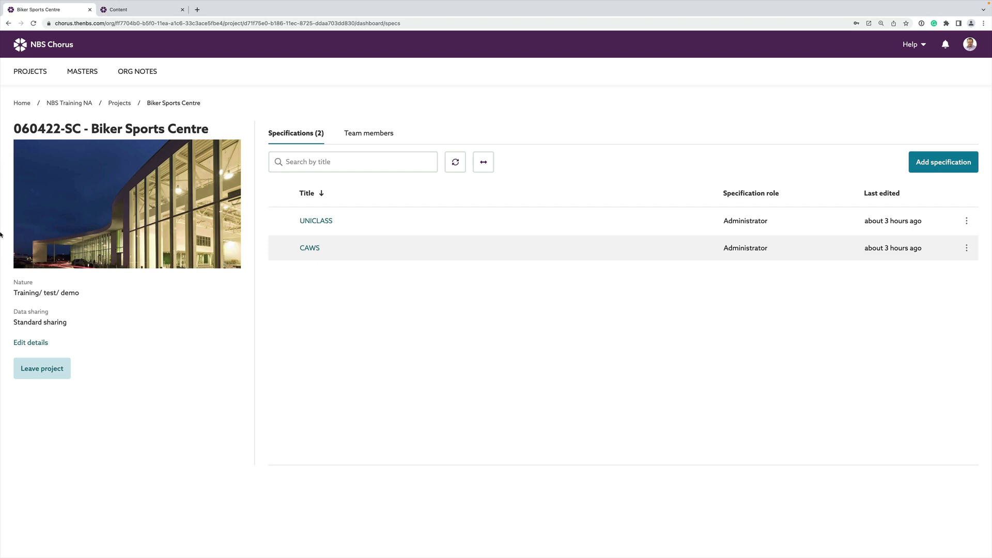
click(324, 222)
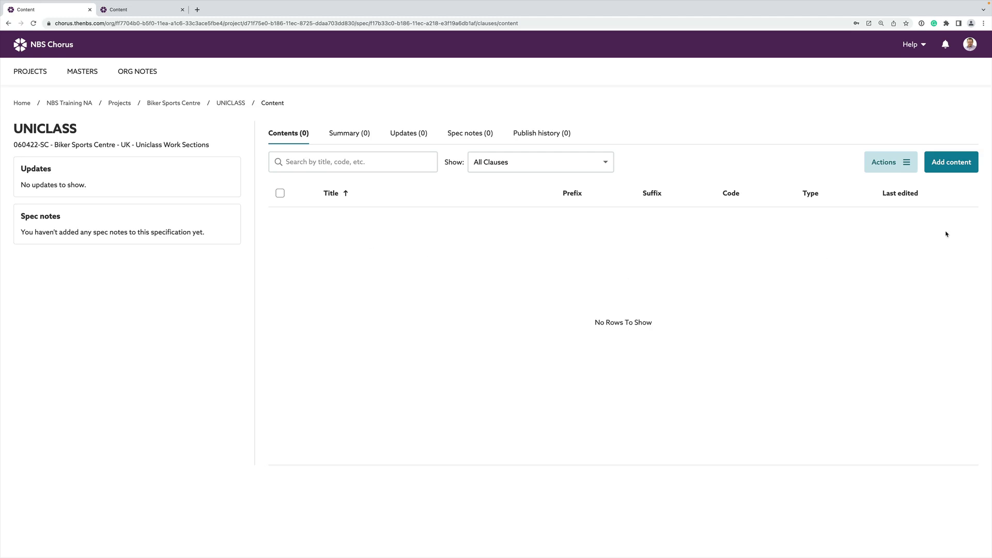
click(960, 163)
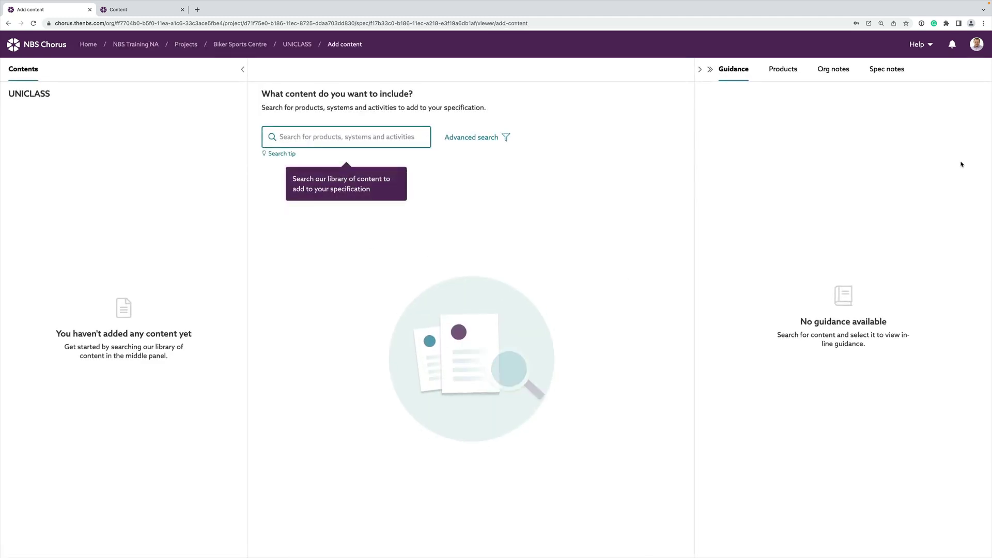
- Search the content library for "doors" and add Doorset systems and Revolving doorset systems to the specification
click(290, 134)
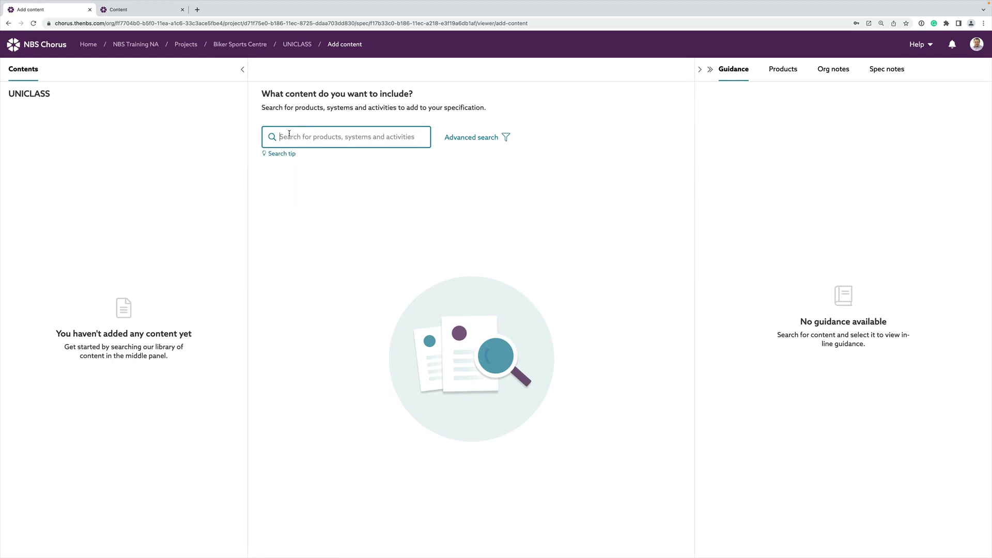
text(doors)
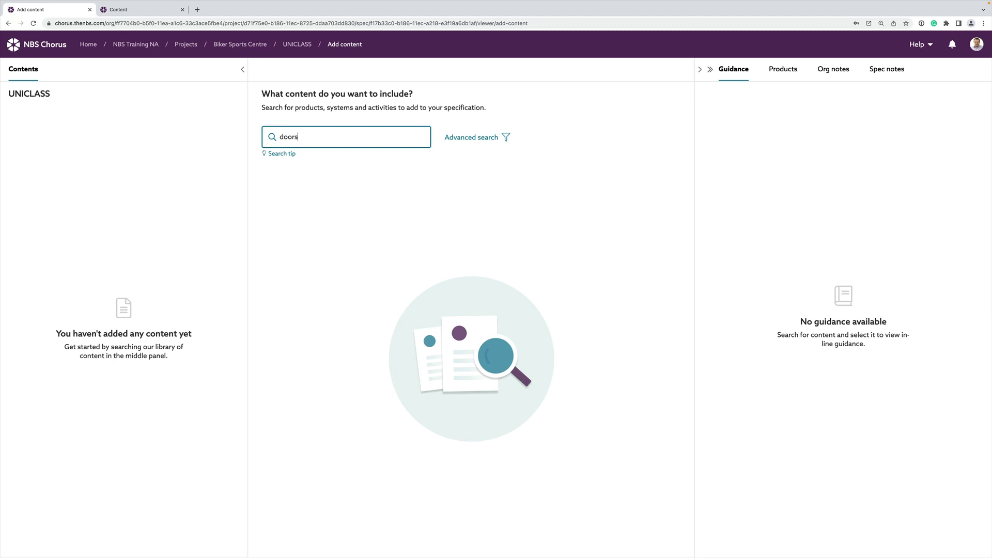
key(Return)
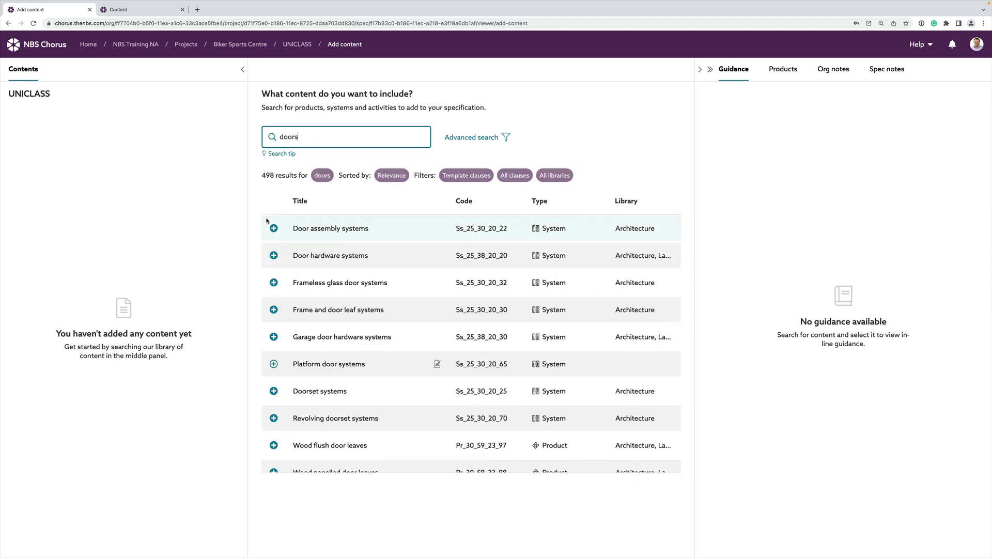
key(ctrl+plus)
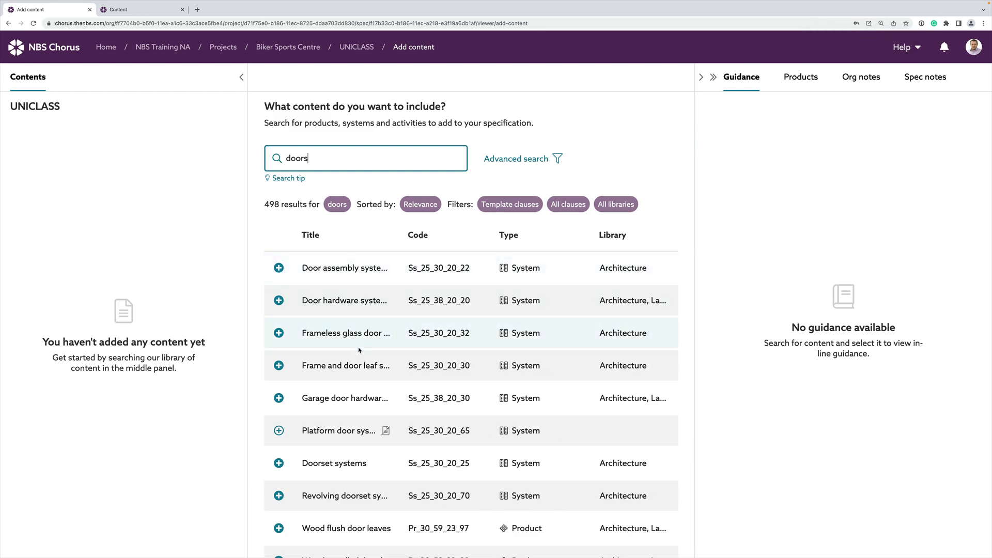
scroll(361, 336, down, 1)
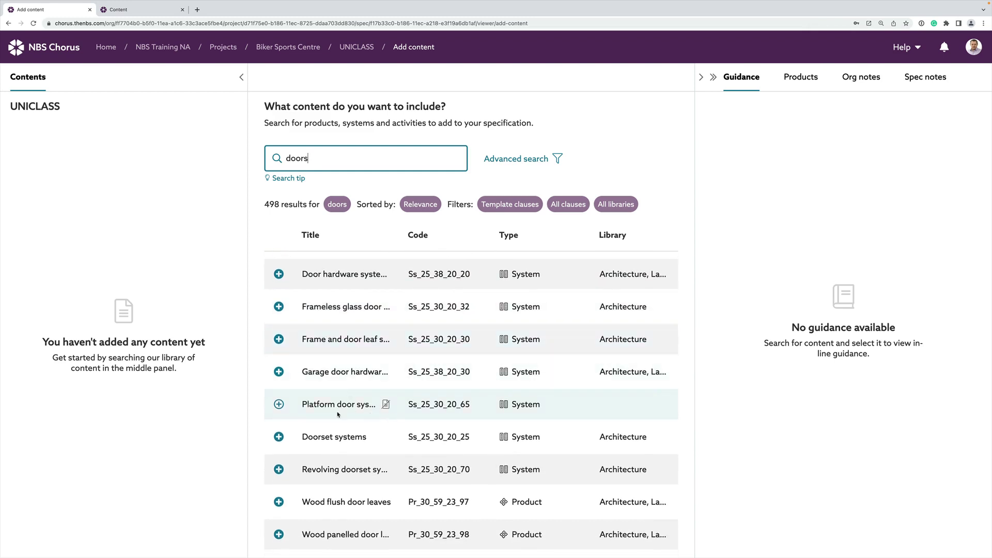
click(278, 439)
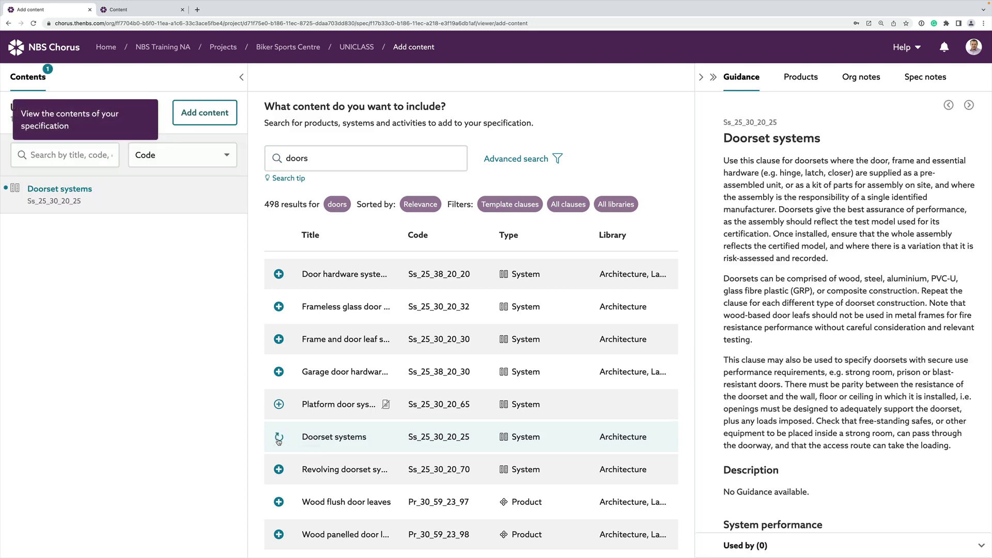
click(279, 469)
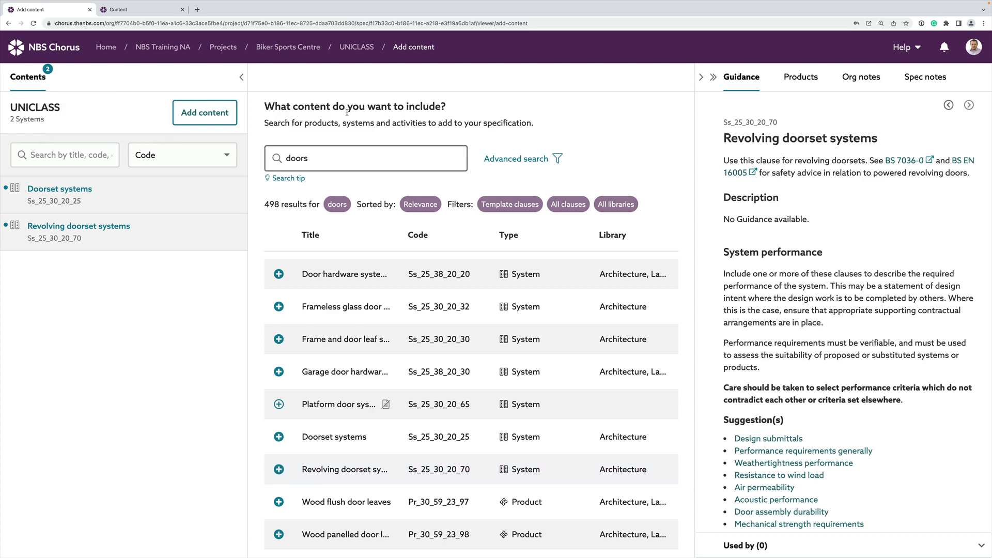
- Search the content library for "windows" and add External window systems to the specification
drag(312, 158, 283, 151)
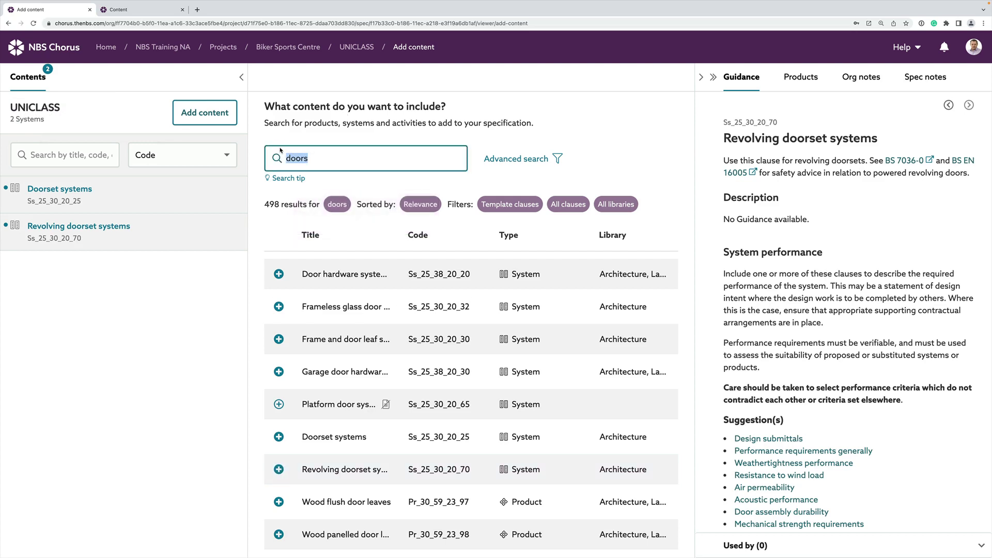
text(windows)
key(Return)
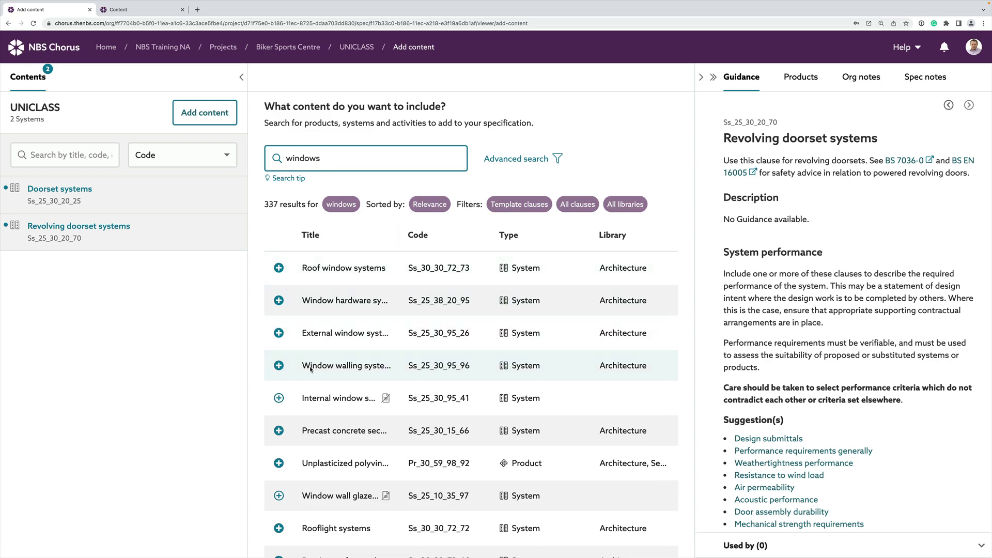
click(279, 333)
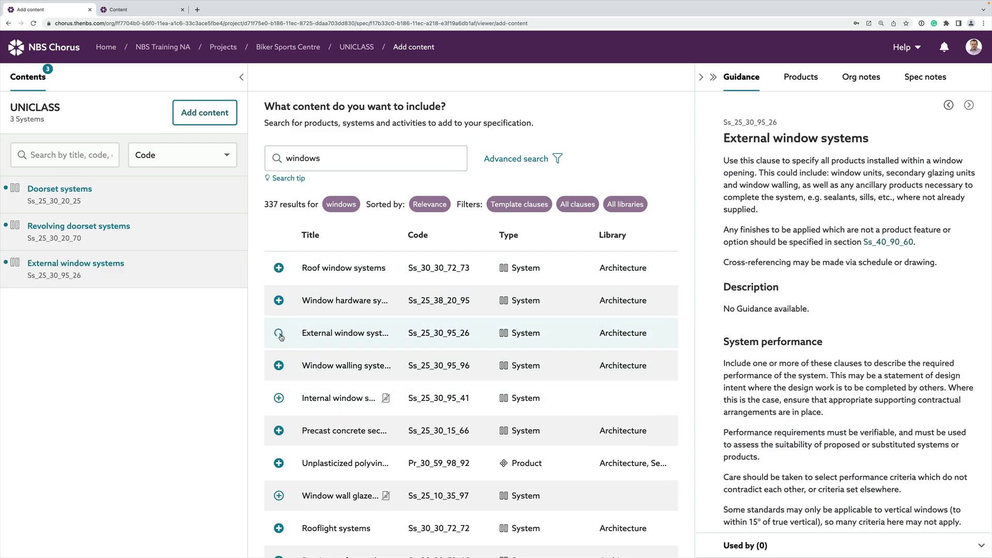
- Search the content library for "stairs" and add Internal stair systems to the specification
click(334, 158)
drag(332, 159, 275, 158)
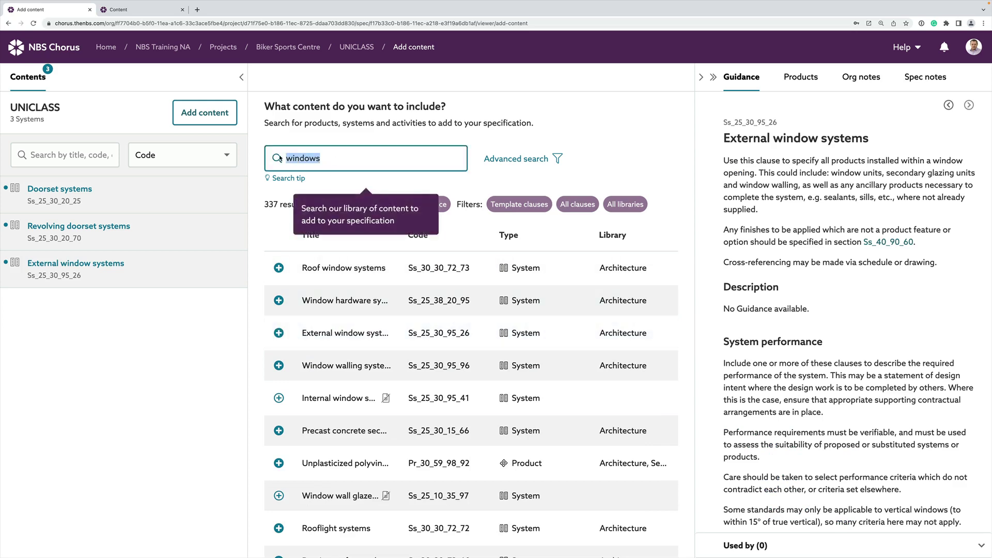
text(stairs)
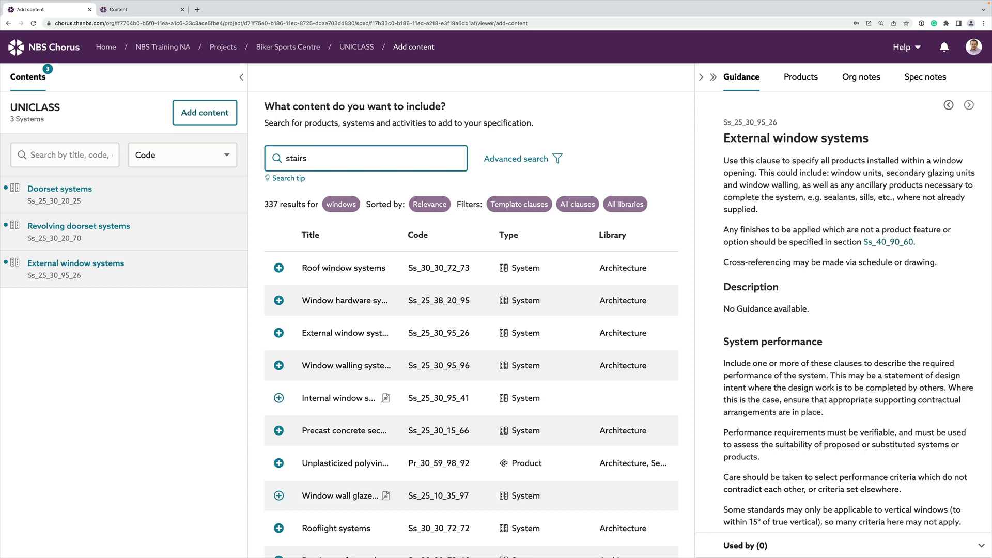
key(Return)
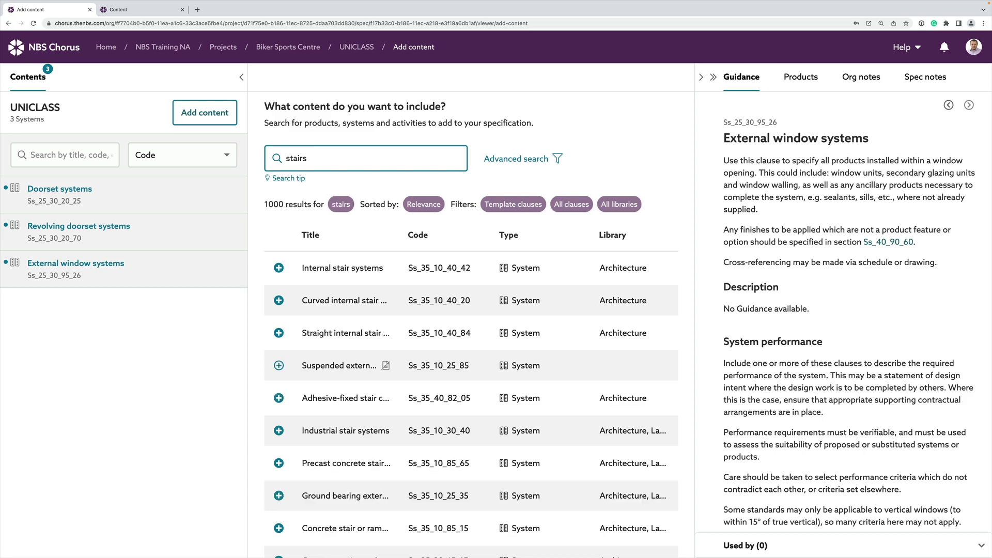
click(278, 268)
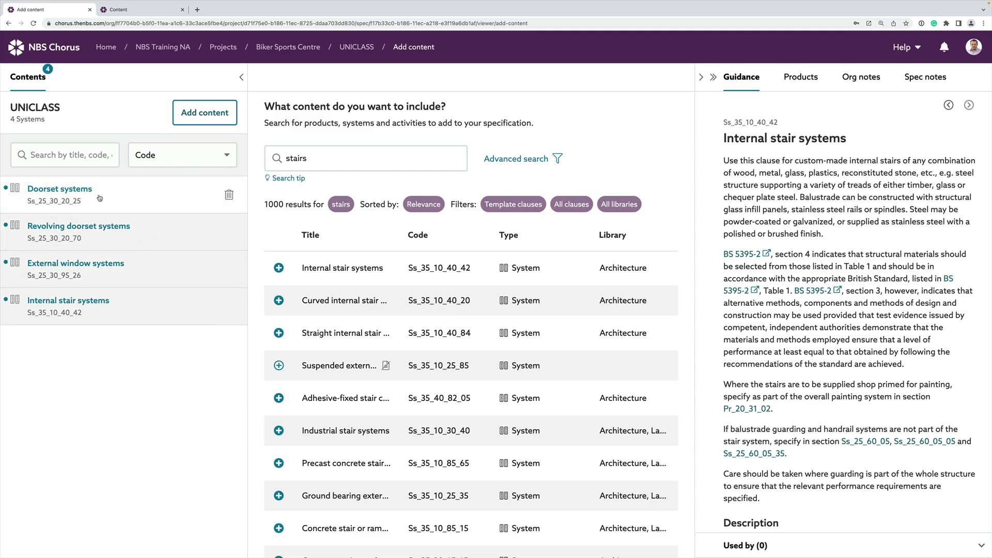
- Open the Doorset systems clause, tag it for the summary schedule in its details, and save
click(78, 195)
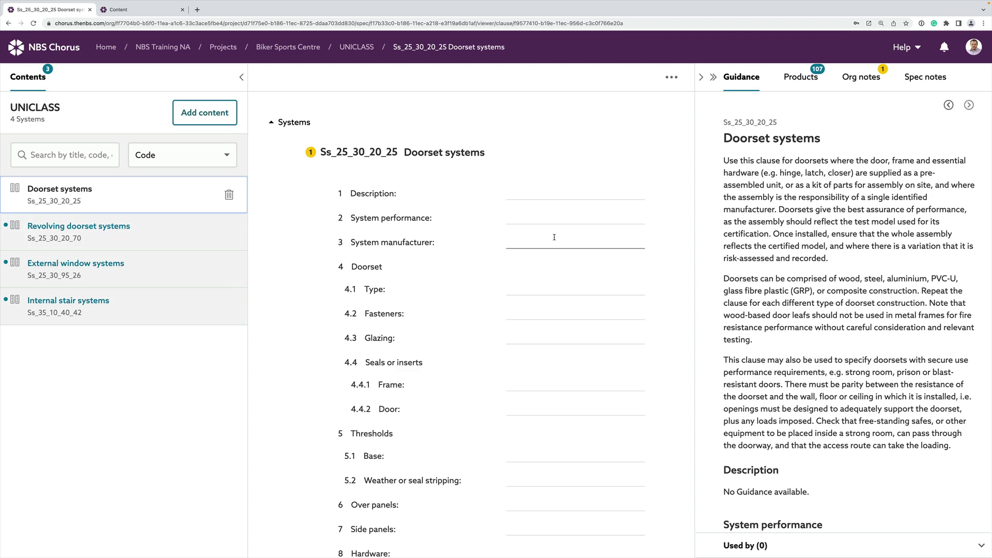
click(498, 257)
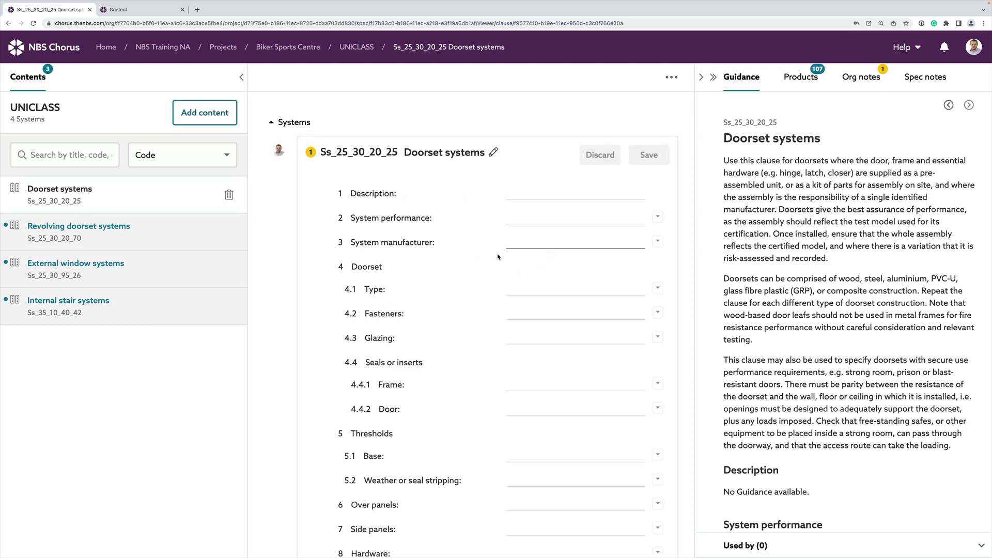
click(495, 152)
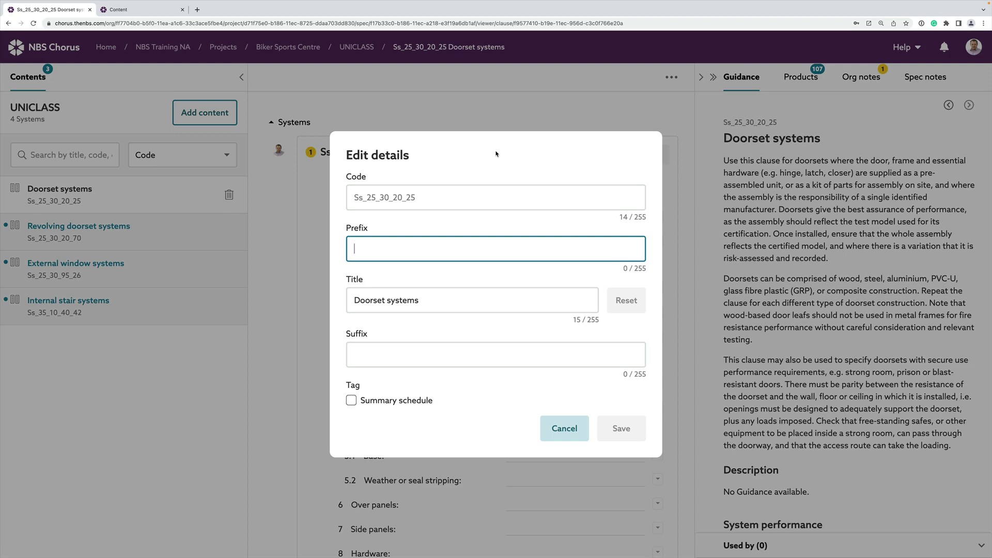
click(351, 401)
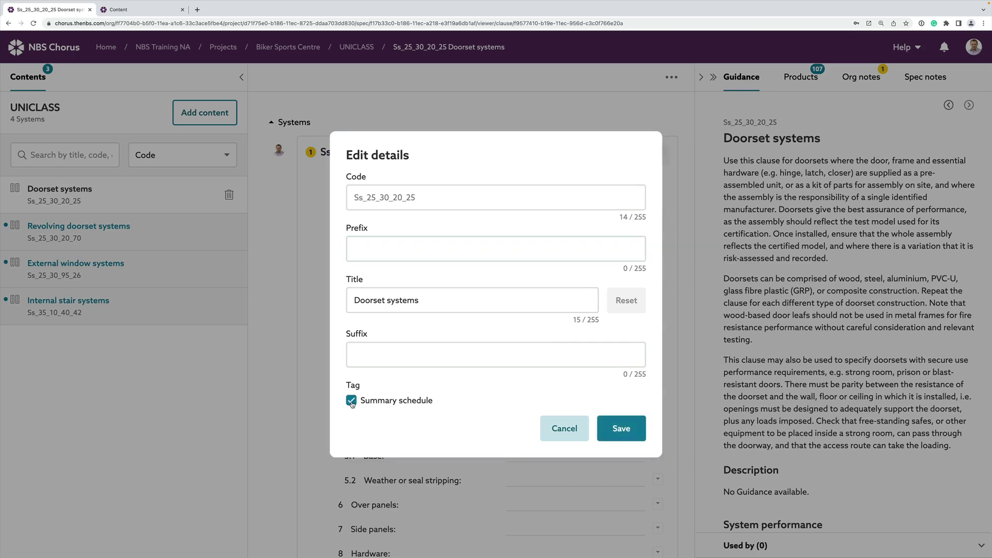
click(609, 433)
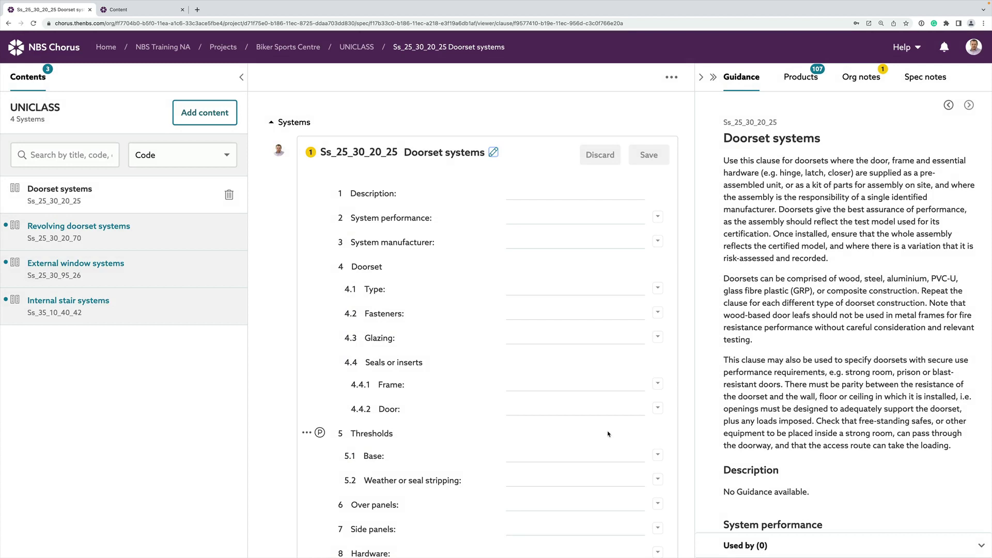
- Tag the Revolving doorset systems clause for the summary schedule in its details and save
click(123, 236)
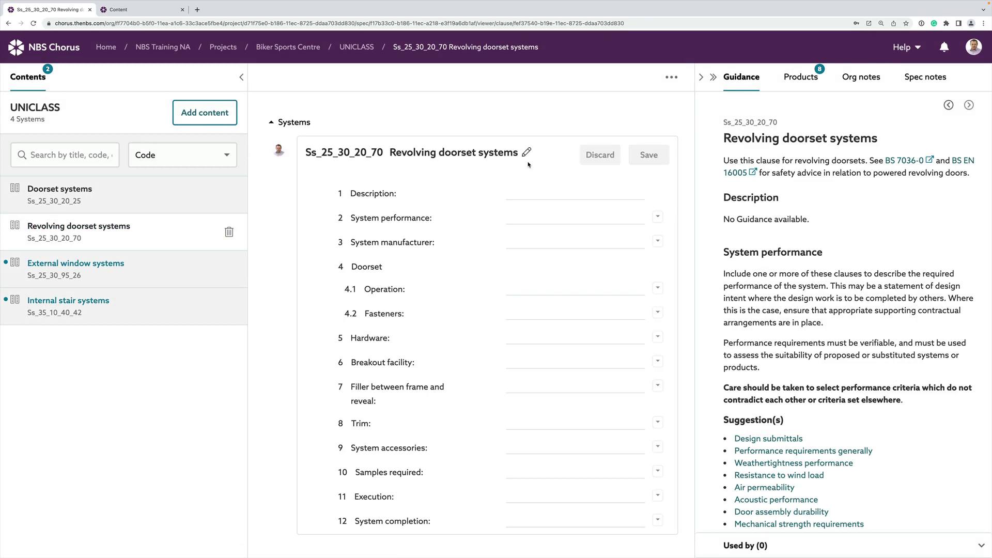
click(528, 154)
click(372, 401)
click(621, 429)
- Tag the External window systems clause for the summary schedule in its details and save
click(218, 267)
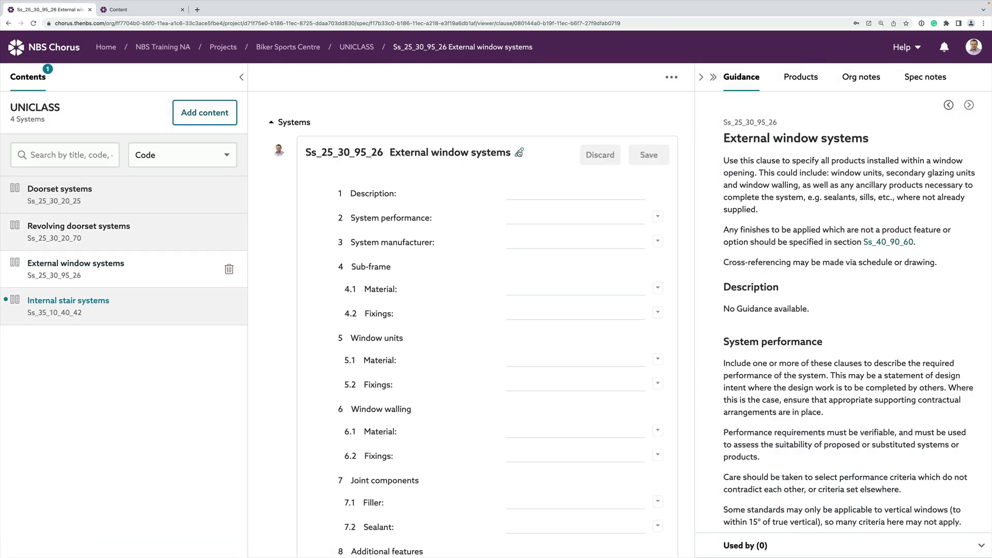
click(519, 152)
click(351, 400)
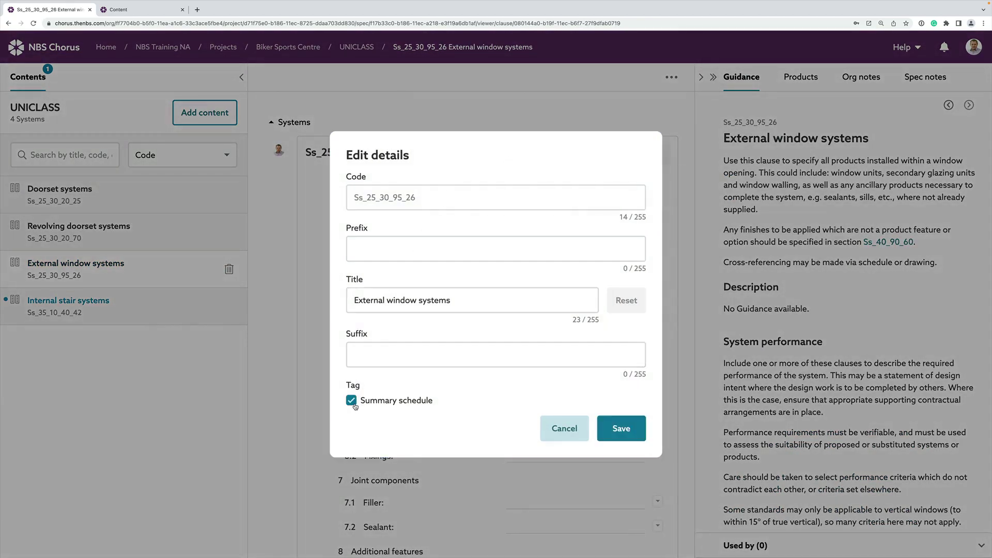
click(620, 428)
- Tag the Internal stair systems clause for the summary schedule, save it, and return to the UNICLASS specification's contents list
click(111, 304)
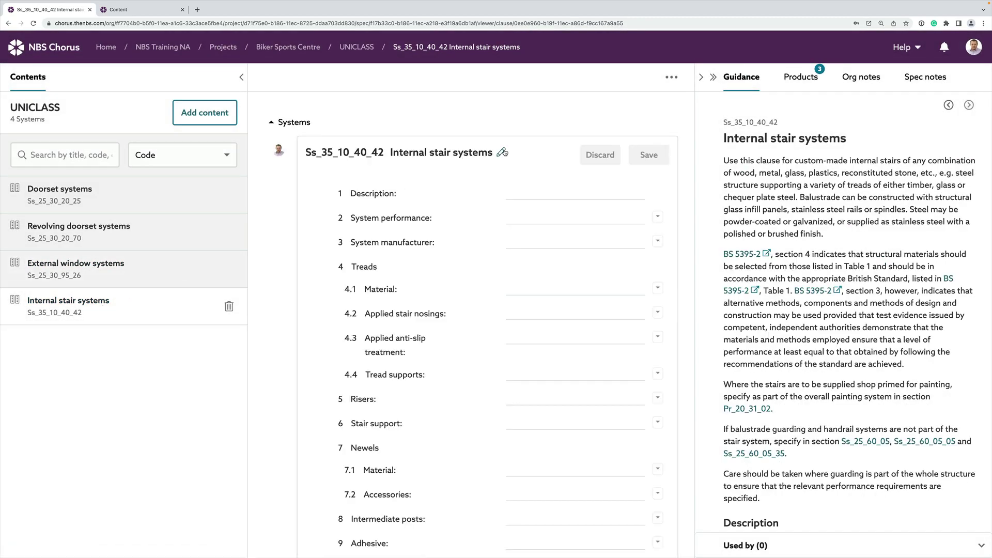
click(502, 151)
click(352, 401)
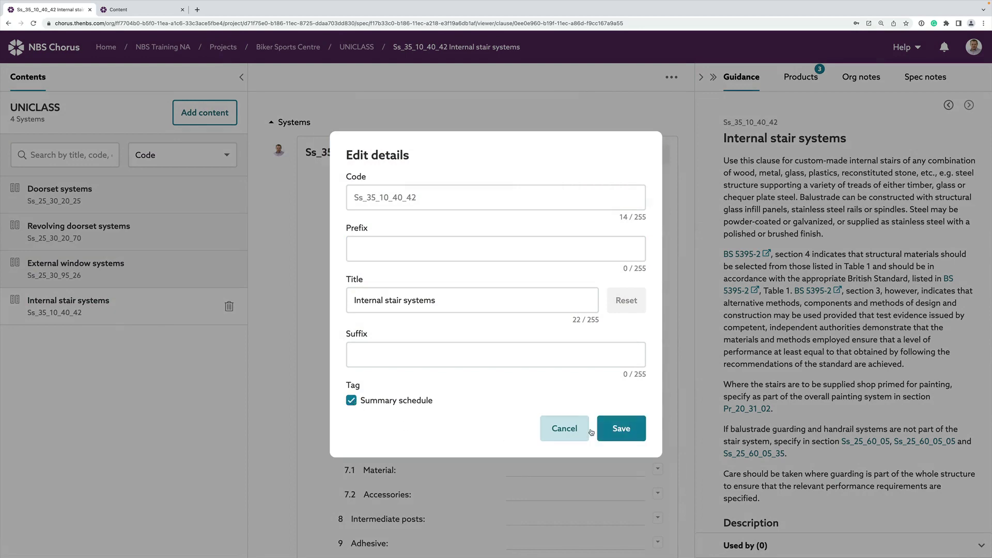
click(610, 428)
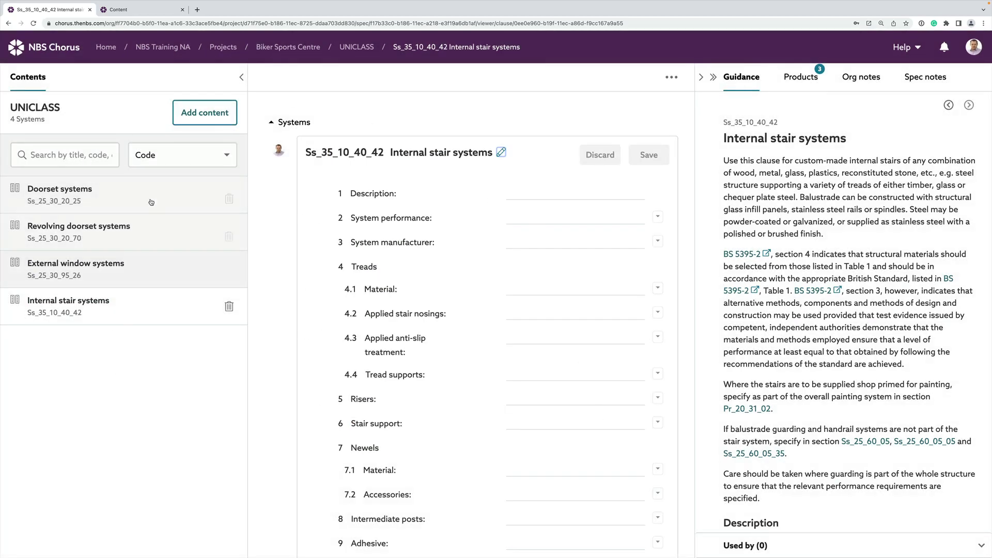
click(361, 49)
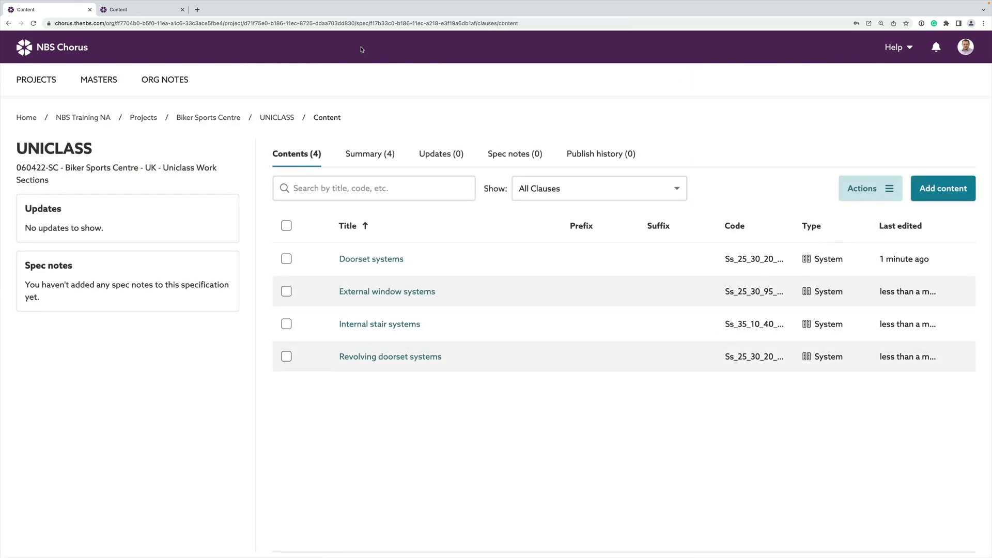
- Show the summary schedule and enter "Contractors design" as the description in the Doorset systems details
click(382, 156)
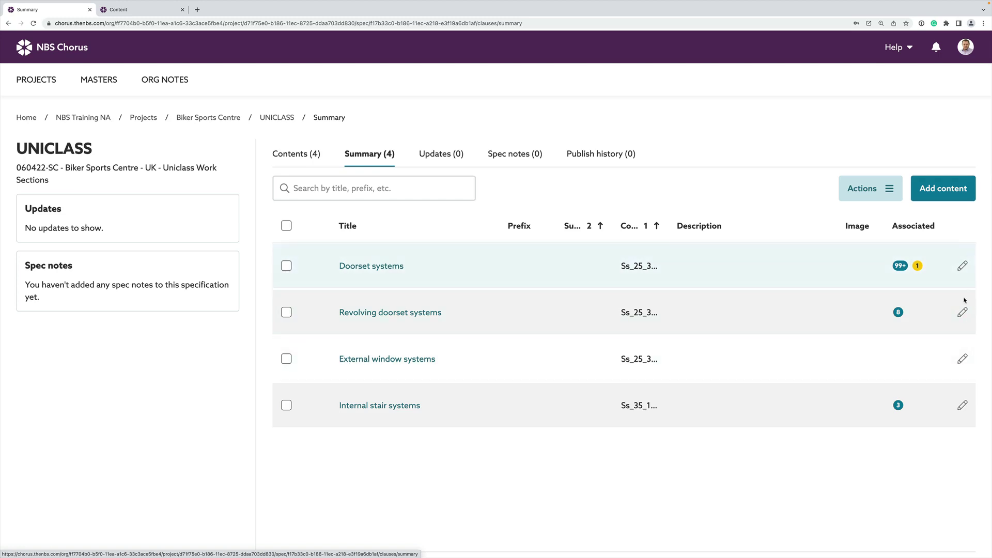
click(964, 266)
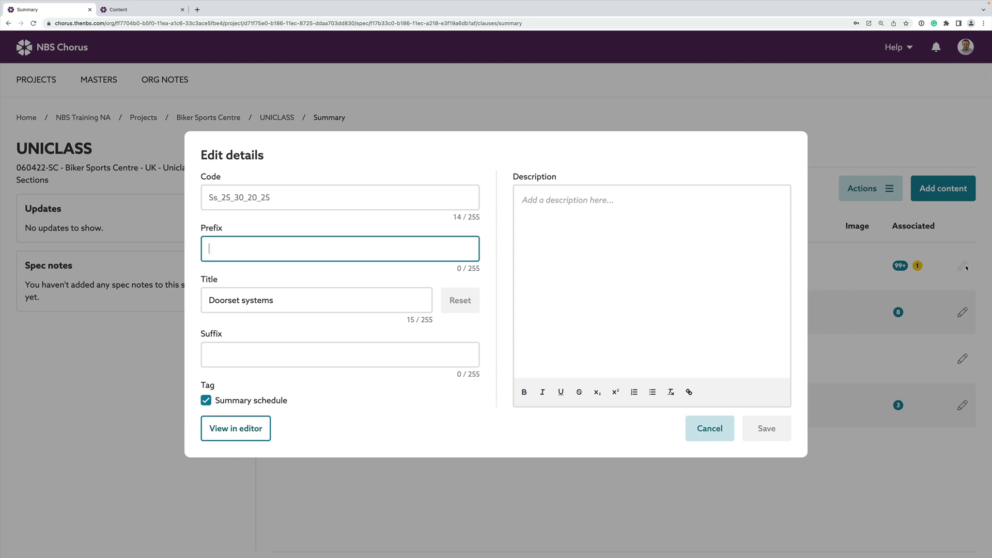
click(556, 202)
text(C)
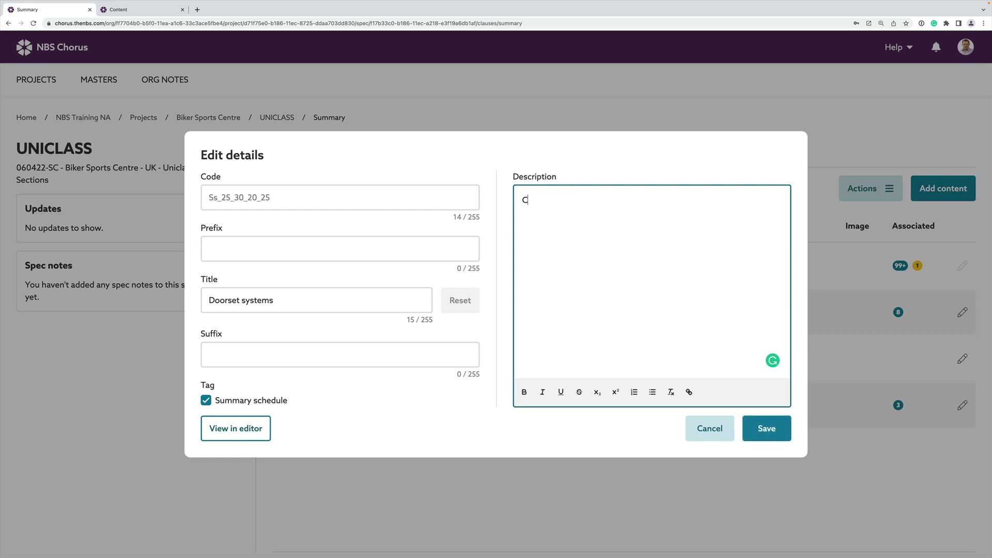
text(ontractors design)
- Try bold, italic, underline, strikethrough, subscript, superscript and numbered-list formatting on the Doorset systems description text
drag(602, 196, 515, 195)
click(524, 391)
click(541, 391)
click(560, 392)
click(579, 391)
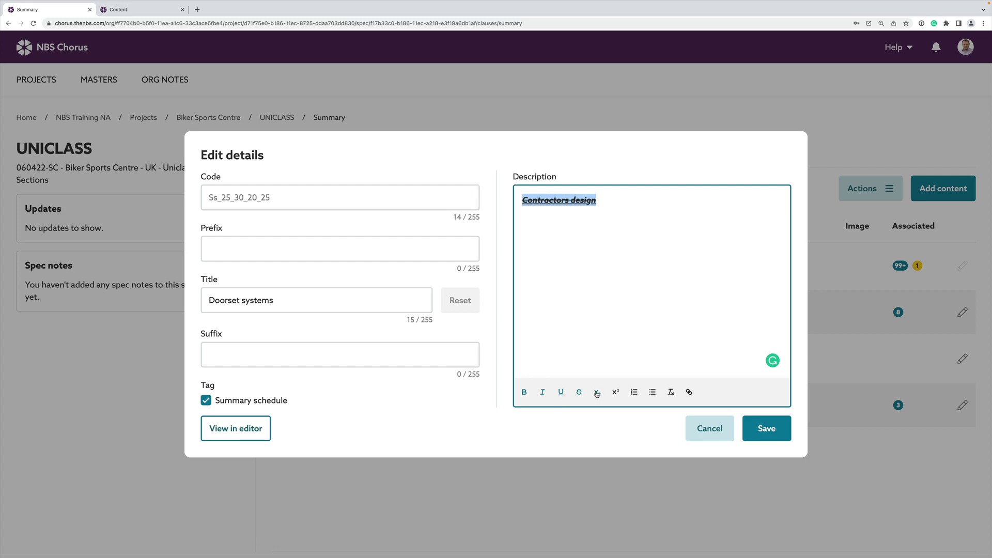
click(597, 391)
click(615, 393)
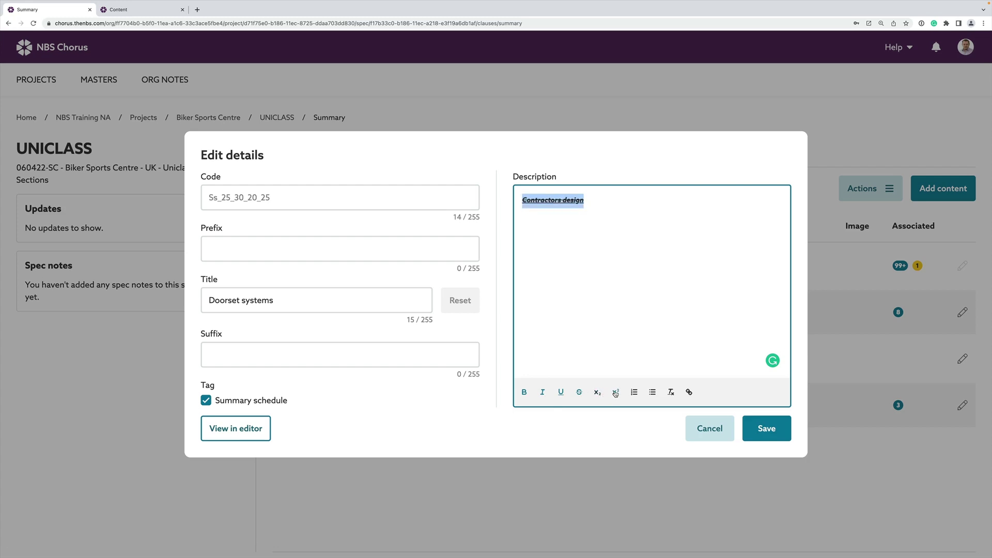
click(634, 392)
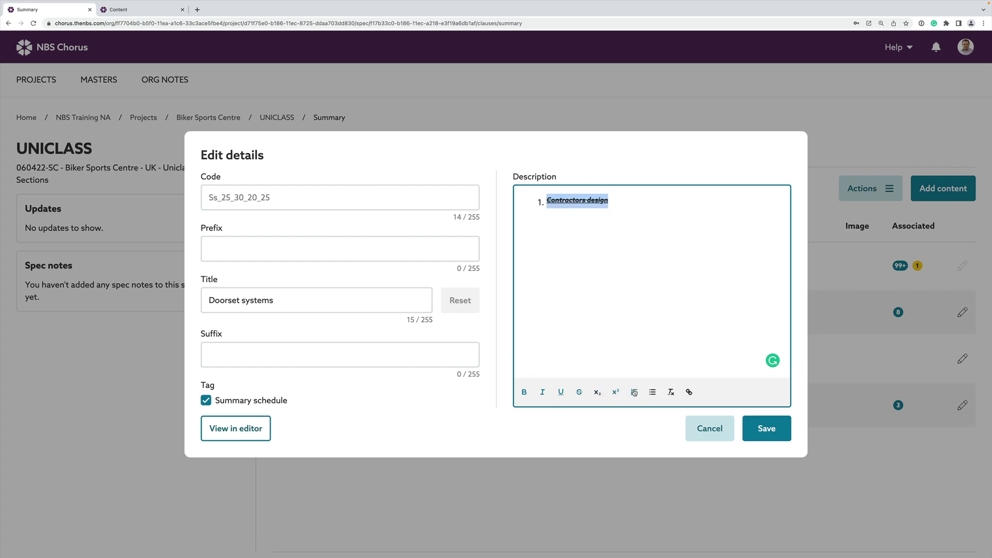
- Clear all formatting from the Doorset systems description and save the details
click(671, 392)
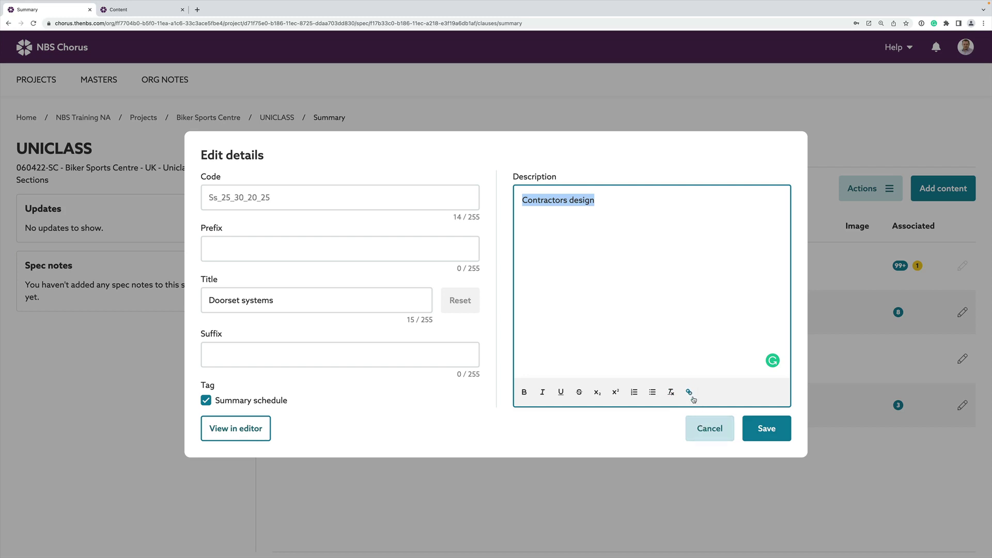
click(766, 432)
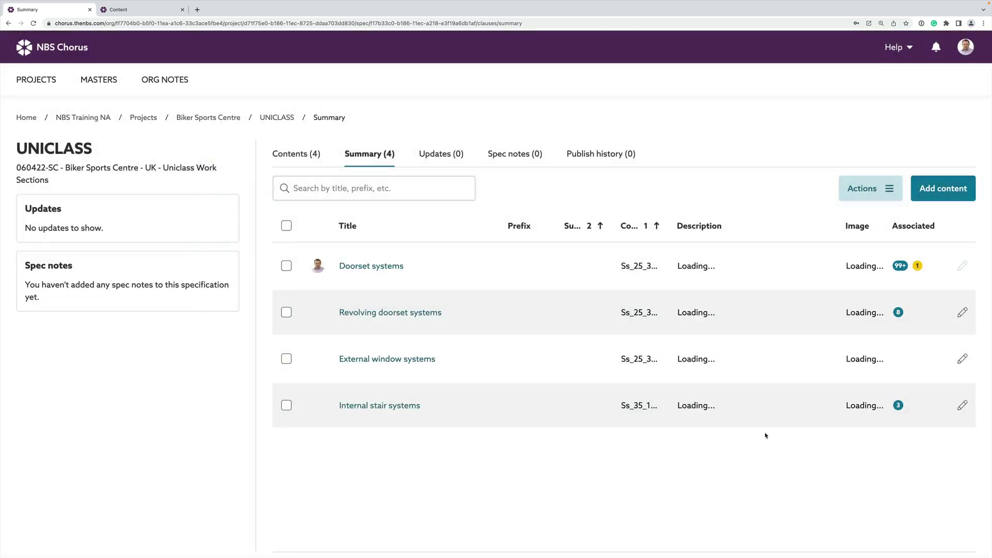
- Give Revolving doorset systems the description "Contractors design" in its summary schedule details and save
click(962, 314)
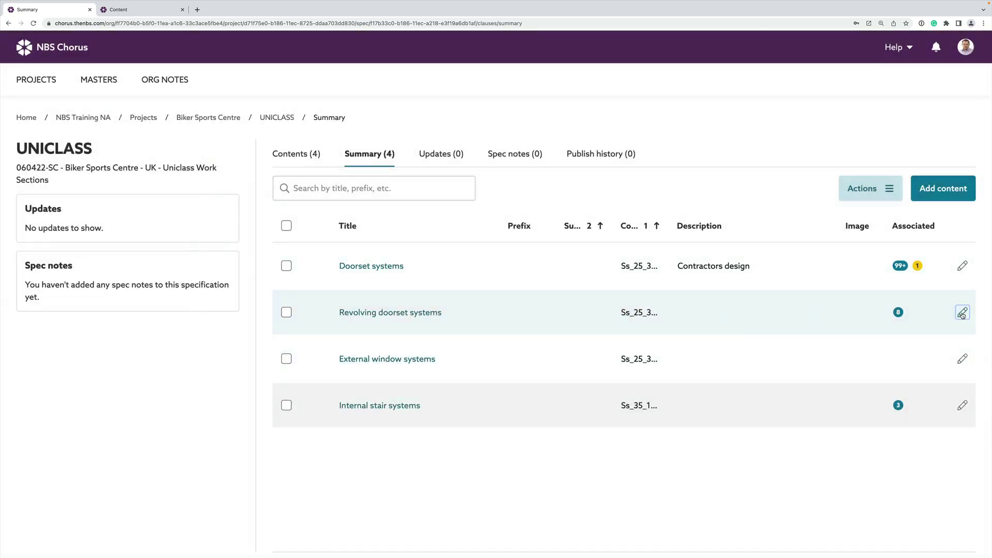
click(568, 193)
text(Contract)
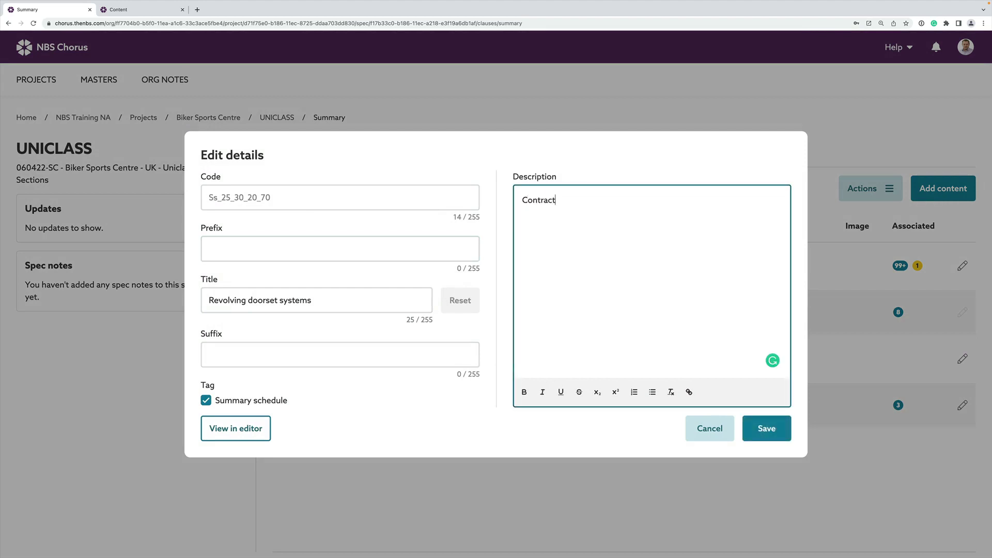
text(ors design)
click(766, 428)
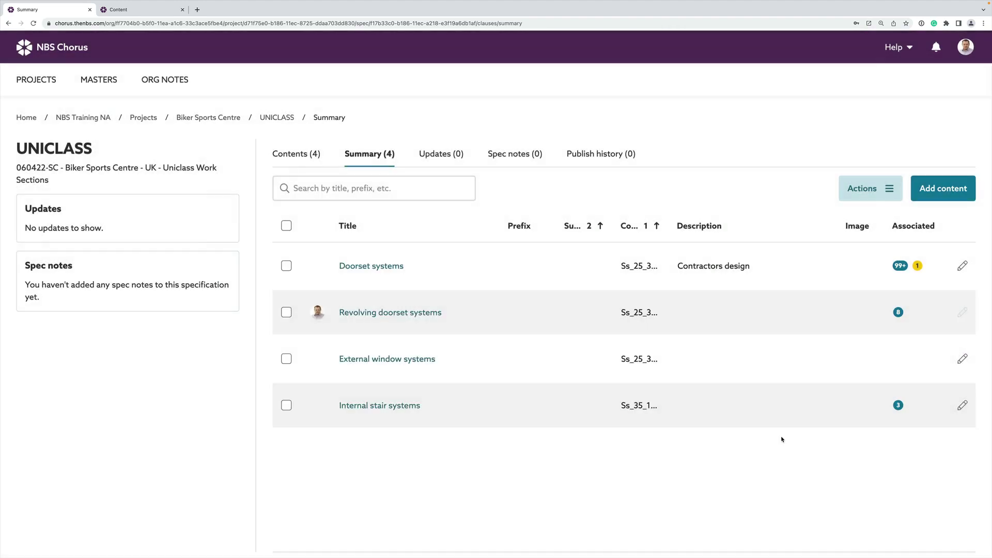
- Enter "Contractors design" as the External window systems description, copy that text, and save the details
click(961, 360)
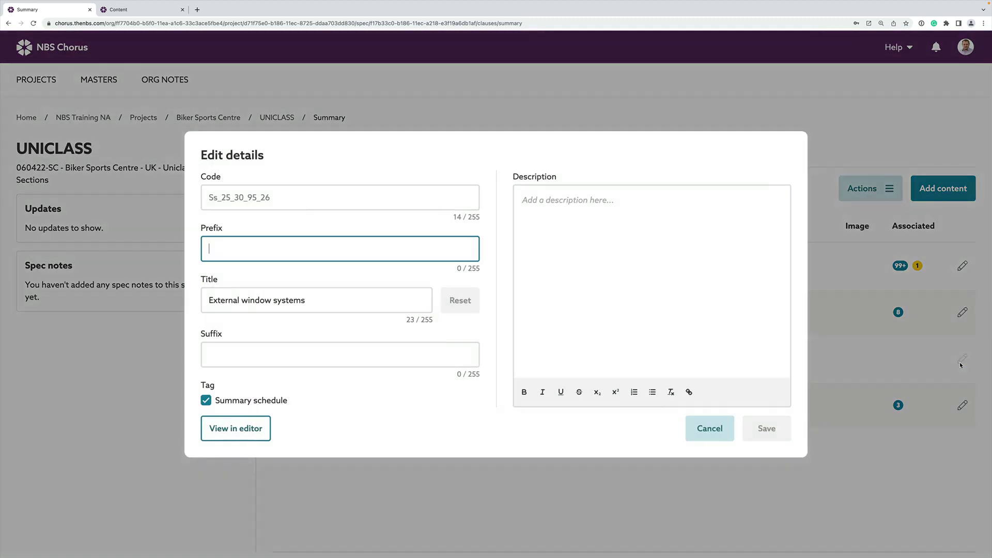
click(560, 214)
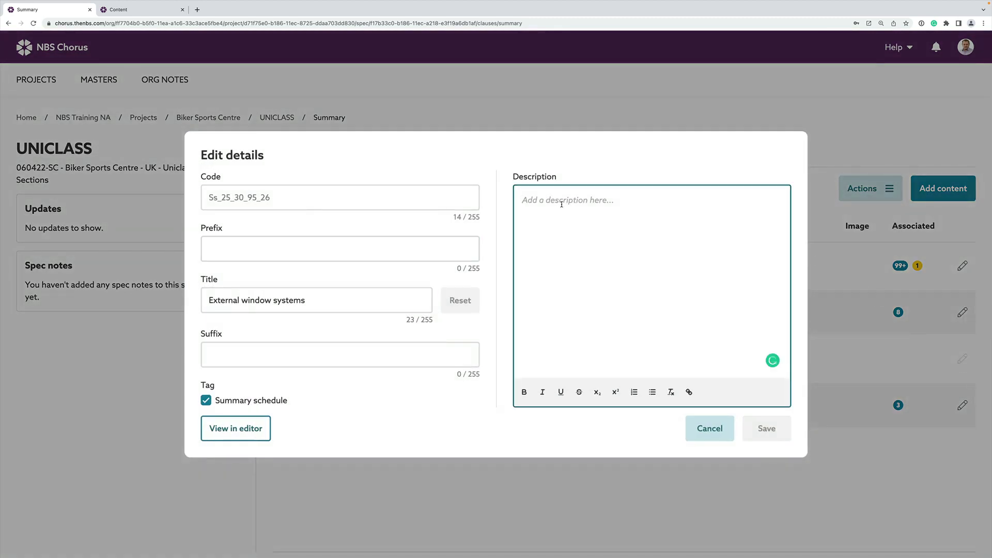
text(Contract)
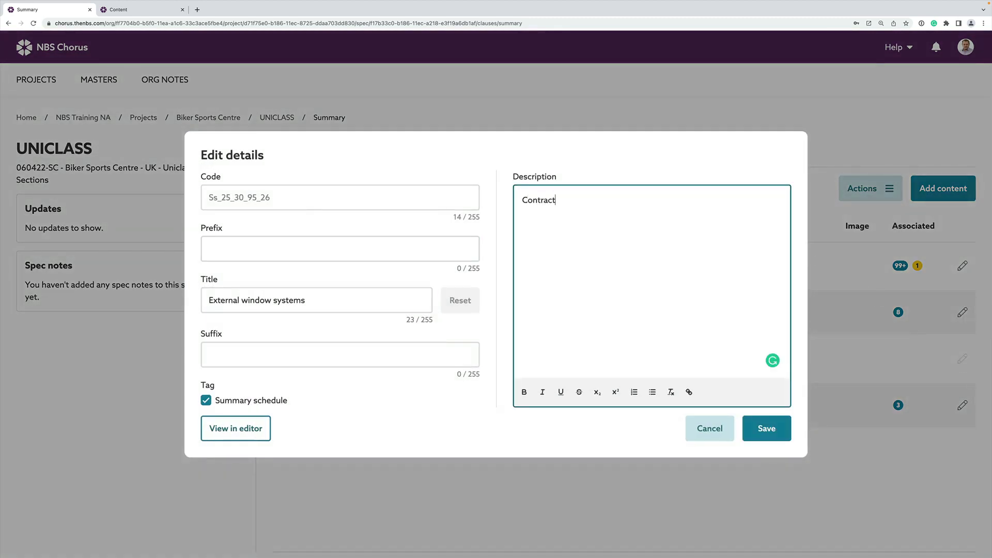
text(ors design)
drag(602, 199, 515, 199)
key(ctrl+c)
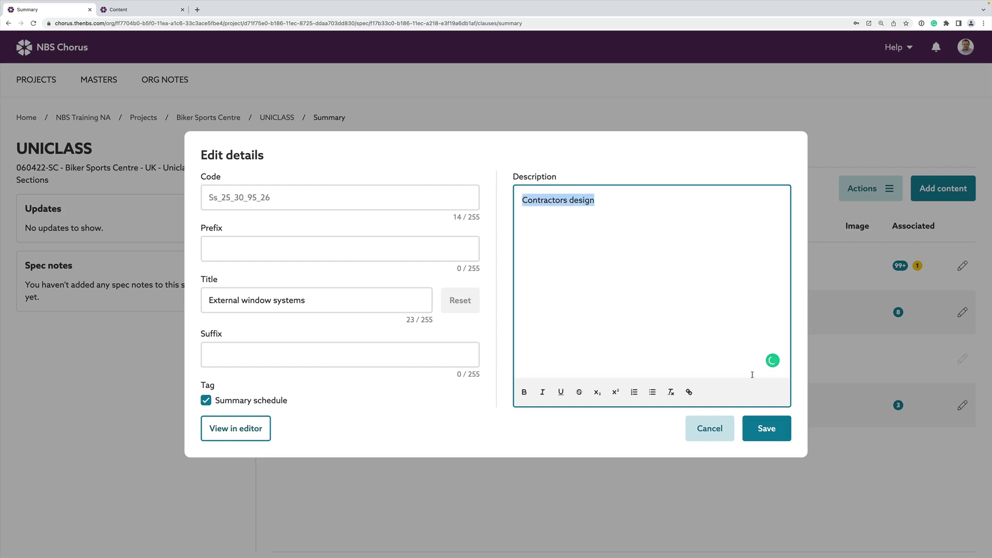
click(765, 418)
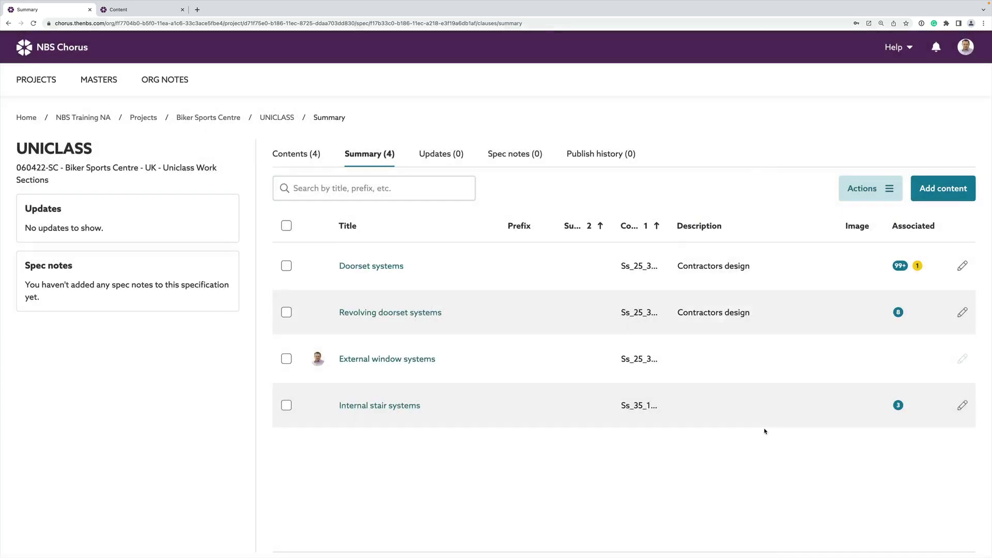
- Paste the copied "Contractors design" text as the Internal stair systems description and save the details
click(962, 407)
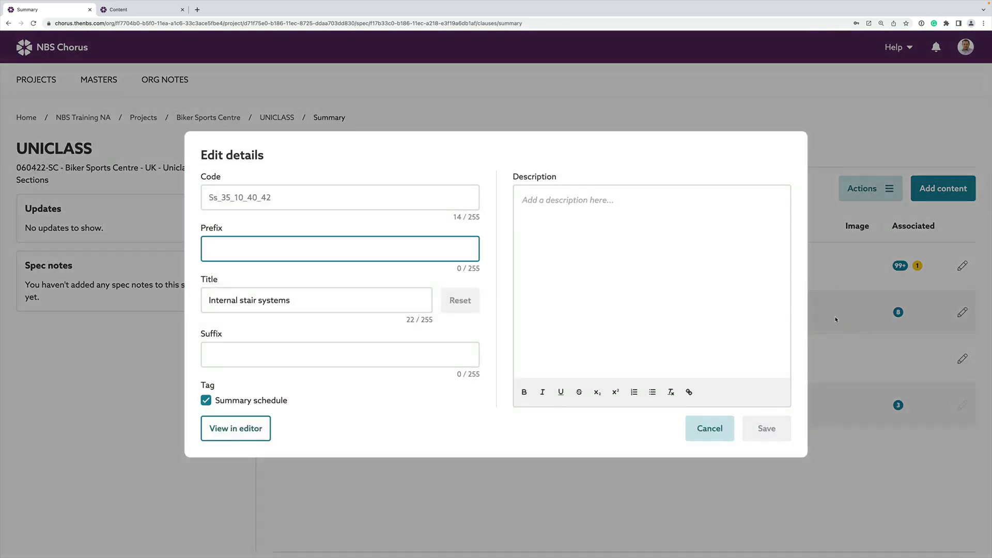
click(582, 237)
key(ctrl+v)
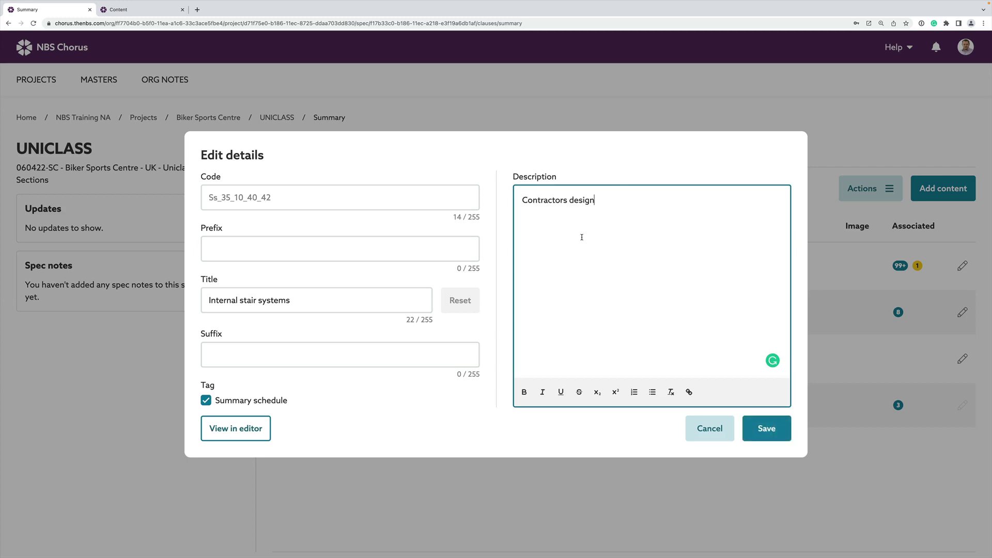
click(775, 429)
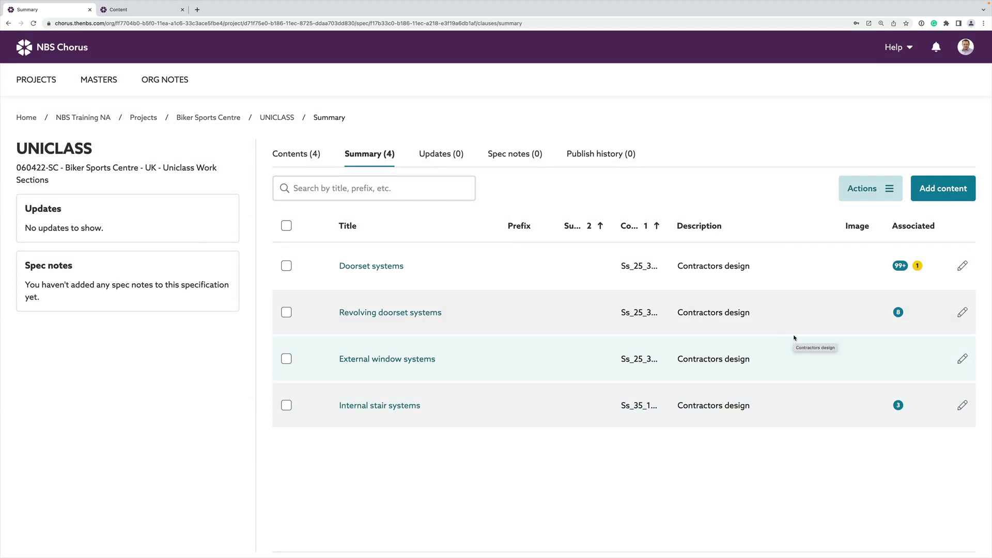
- Open the Doorset systems clause from the summary schedule and replace its description with "We need to speak with client"
click(360, 267)
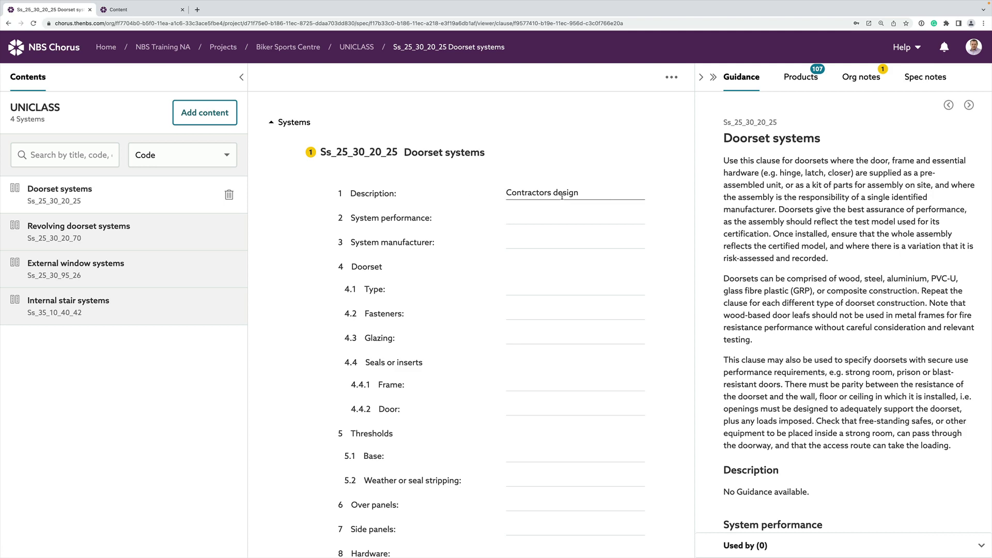
click(582, 193)
drag(583, 194, 558, 186)
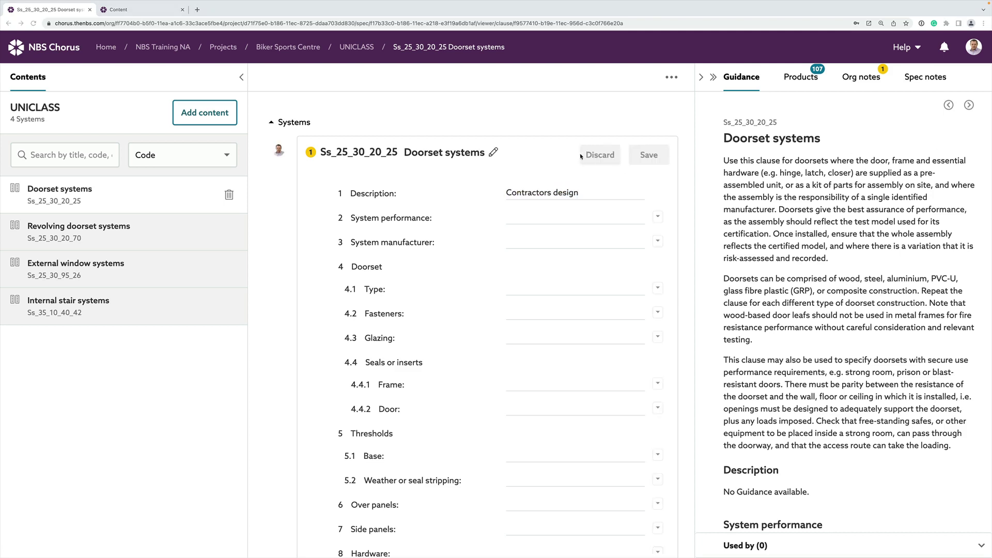
click(585, 194)
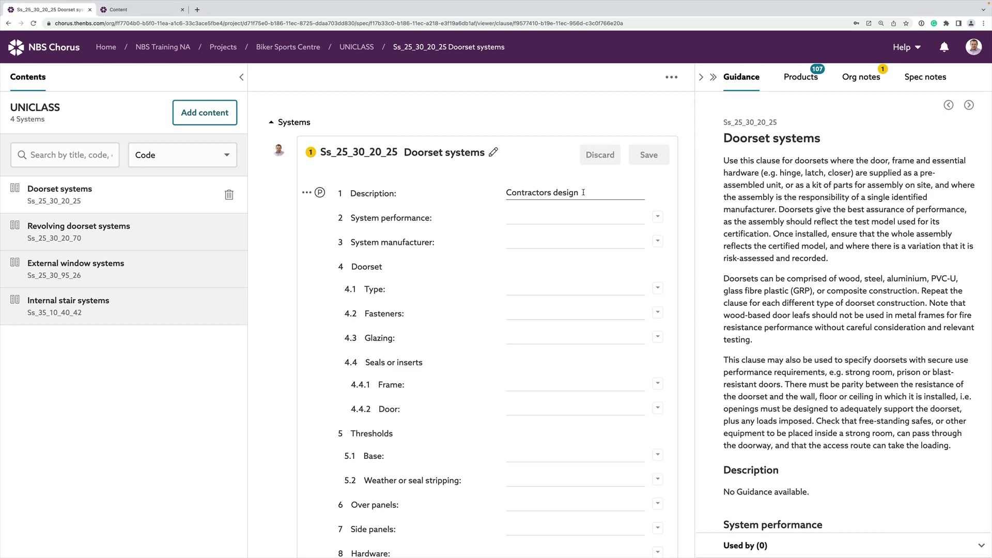
key(BackSpace)
key(BackSpace)
key(BackSpace)
key(BackSpace)
key(BackSpace)
key(BackSpace)
key(BackSpace)
key(BackSpace)
key(BackSpace)
key(BackSpace)
key(BackSpace)
key(BackSpace)
key(BackSpace)
key(BackSpace)
key(BackSpace)
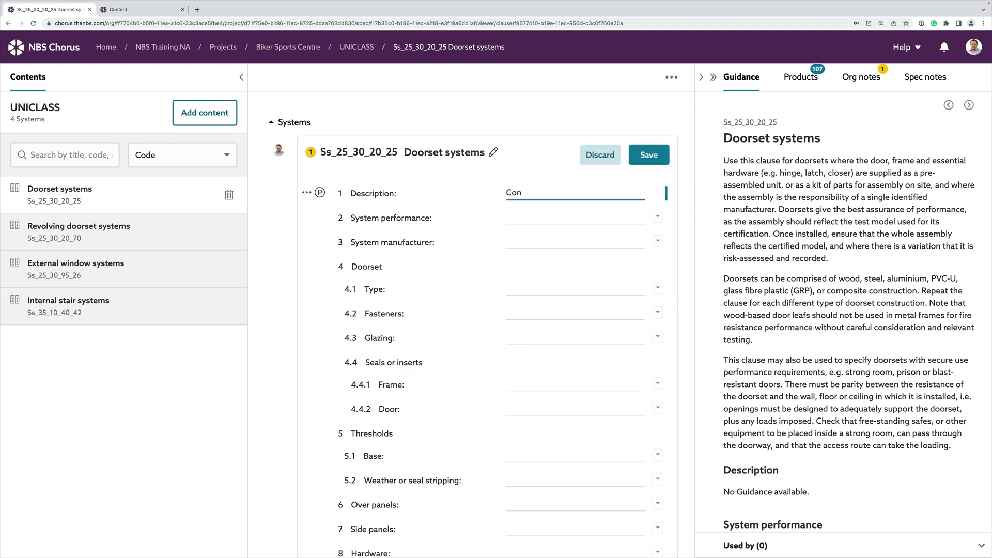
key(BackSpace)
key(BackSpace)
key(BackSpace)
text(We need to speak with client)
- Set the doorset Type in item 4.1 to the suggested Composite doorsets and save the Doorset systems clause
scroll(593, 288, down, 1)
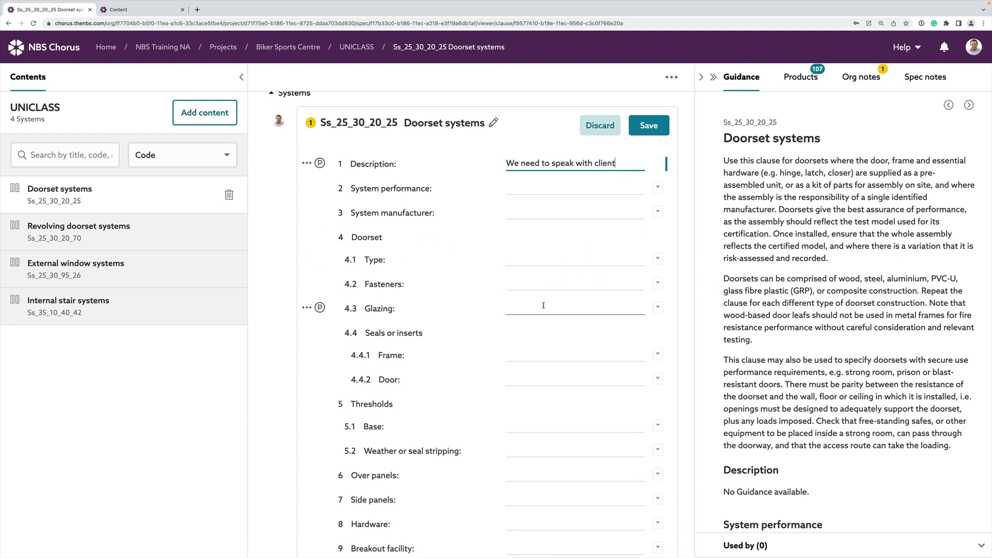
scroll(543, 302, down, 1)
click(658, 252)
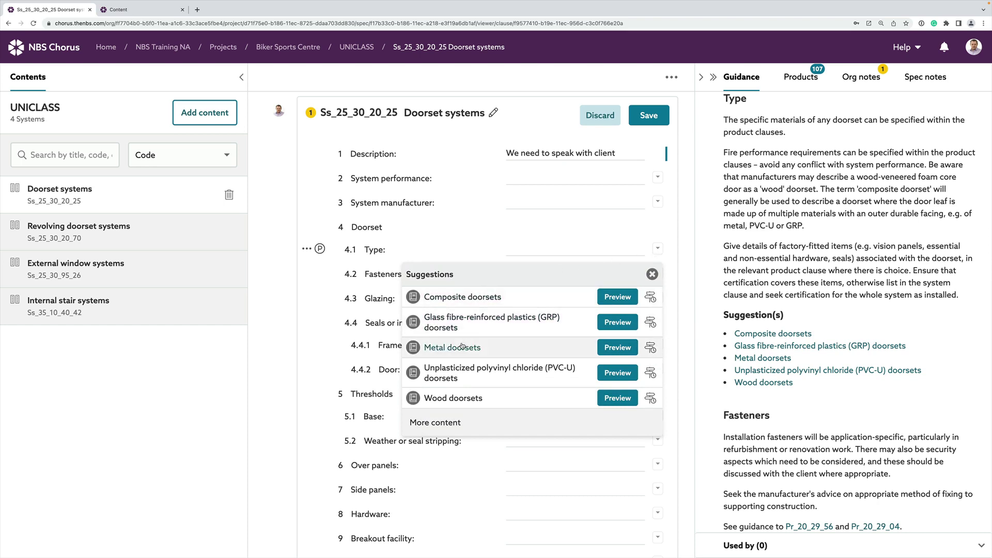
click(467, 298)
click(651, 274)
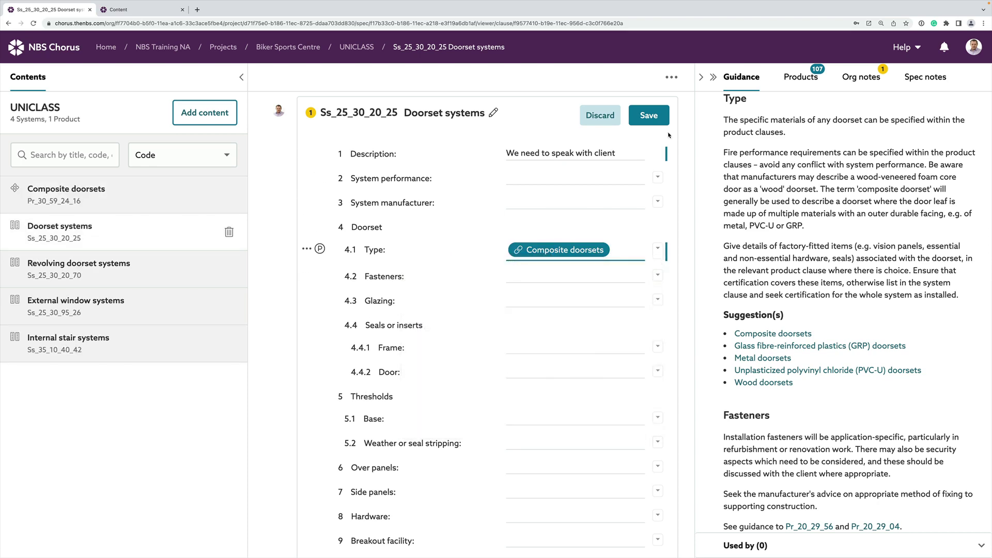
click(654, 119)
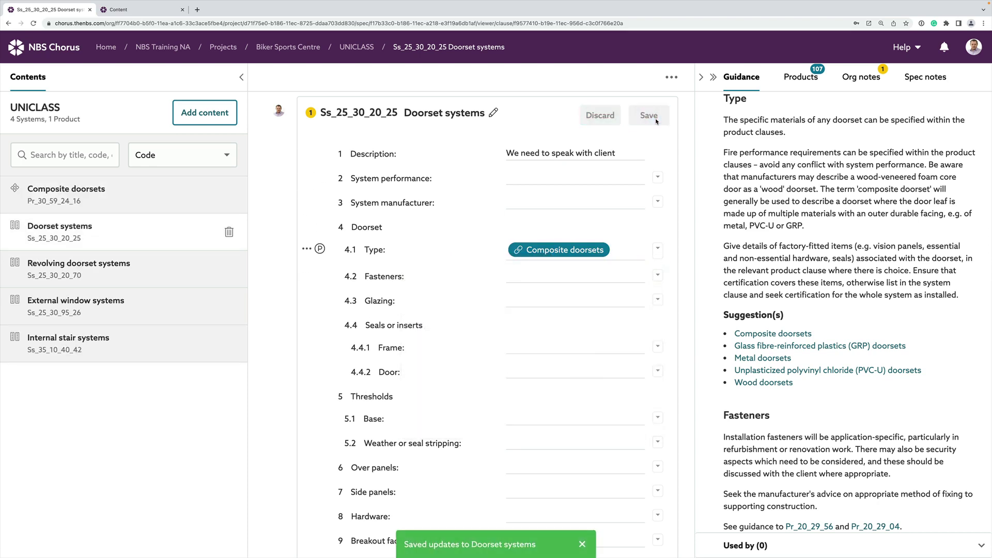
- Tag the Composite doorsets product clause for the summary schedule in its details and save
scroll(569, 408, down, 3)
scroll(569, 408, down, 9)
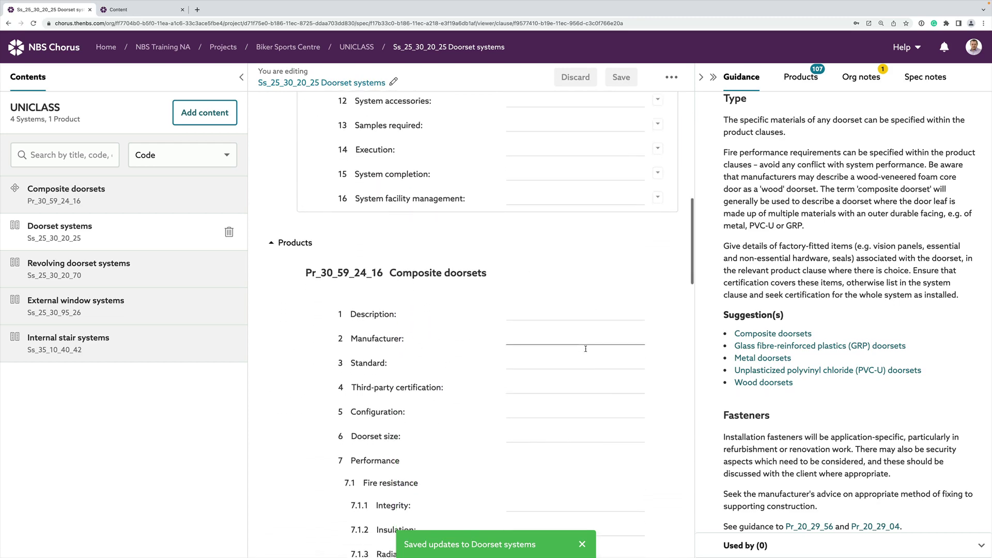
scroll(491, 326, down, 1)
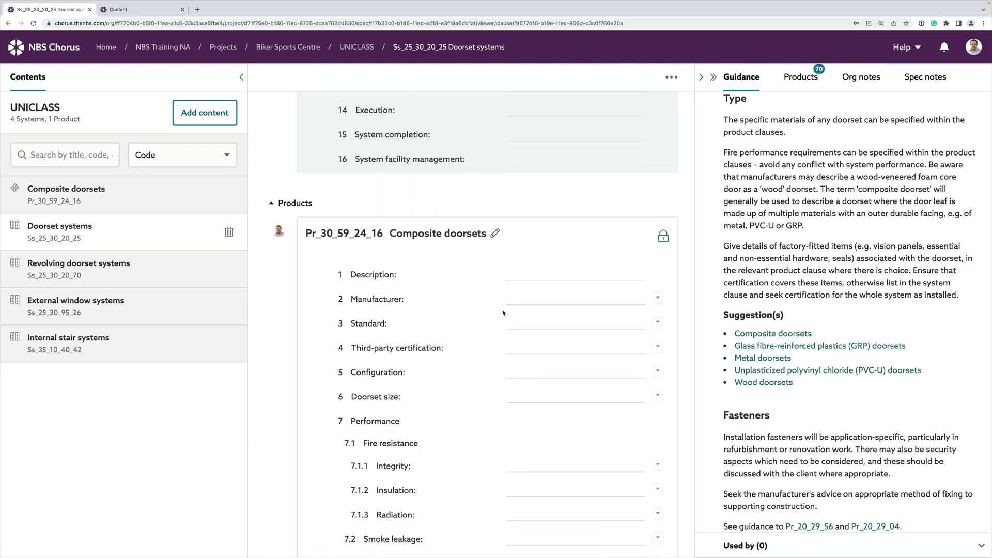
click(496, 234)
click(496, 234)
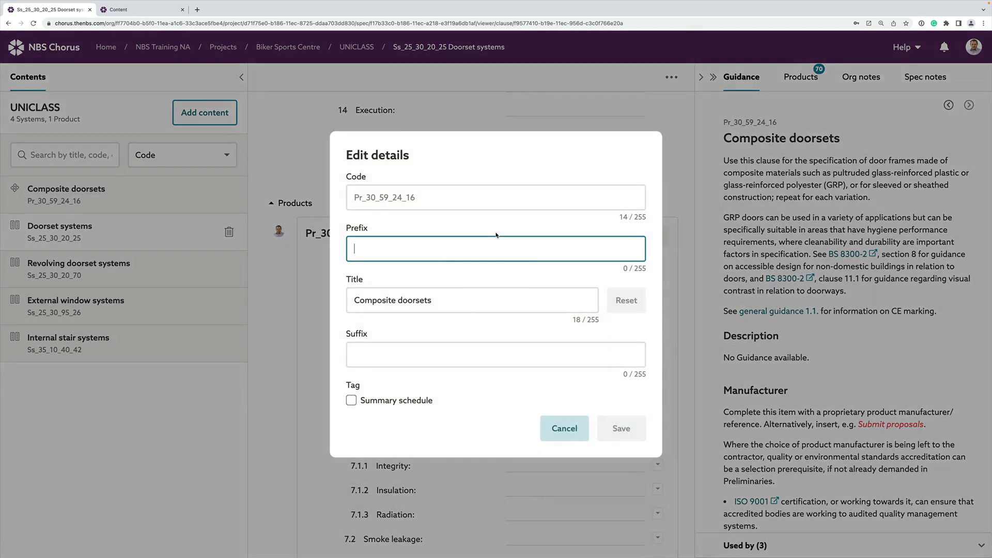
click(351, 401)
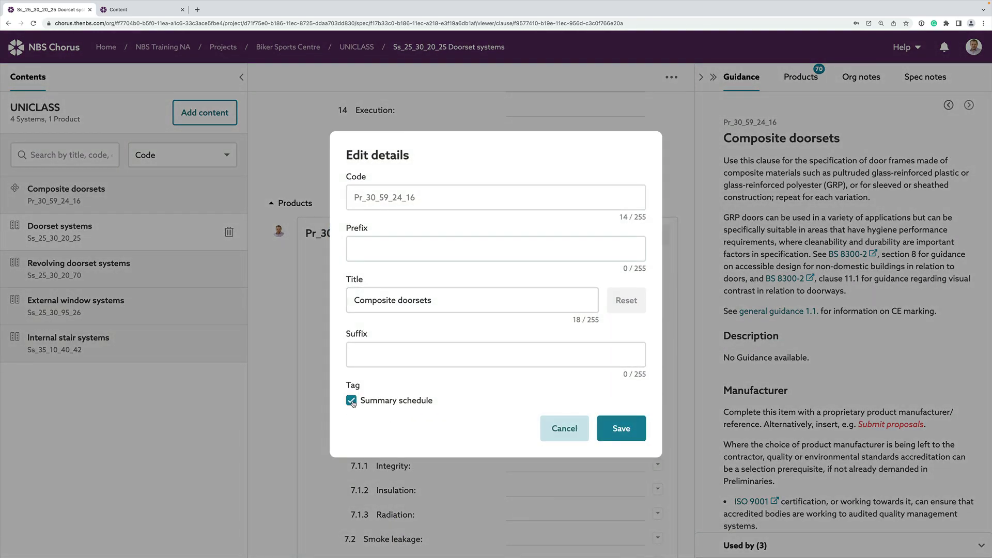
click(609, 432)
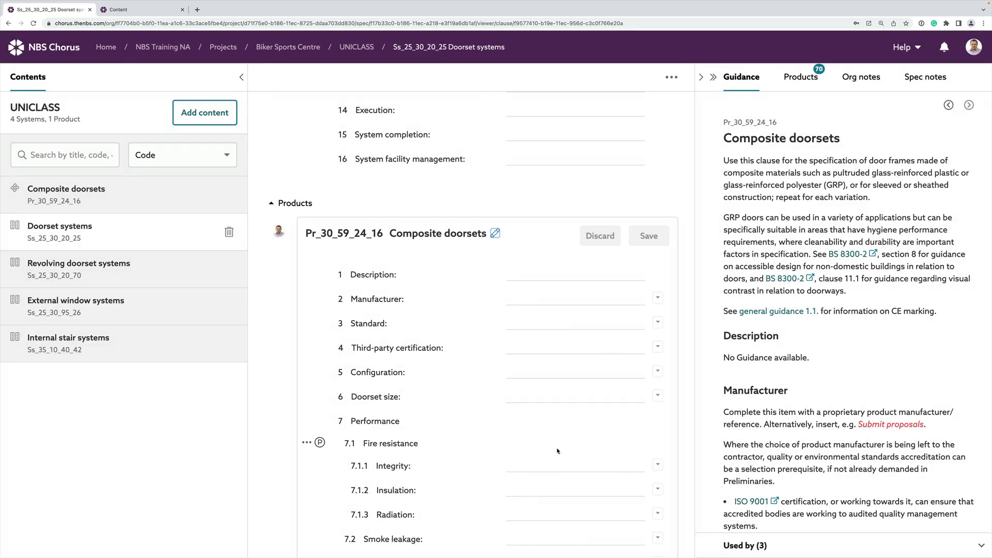
- Set the Doorset systems clause's System performance to the suggested Design submittals and save the clause
scroll(428, 336, up, 10)
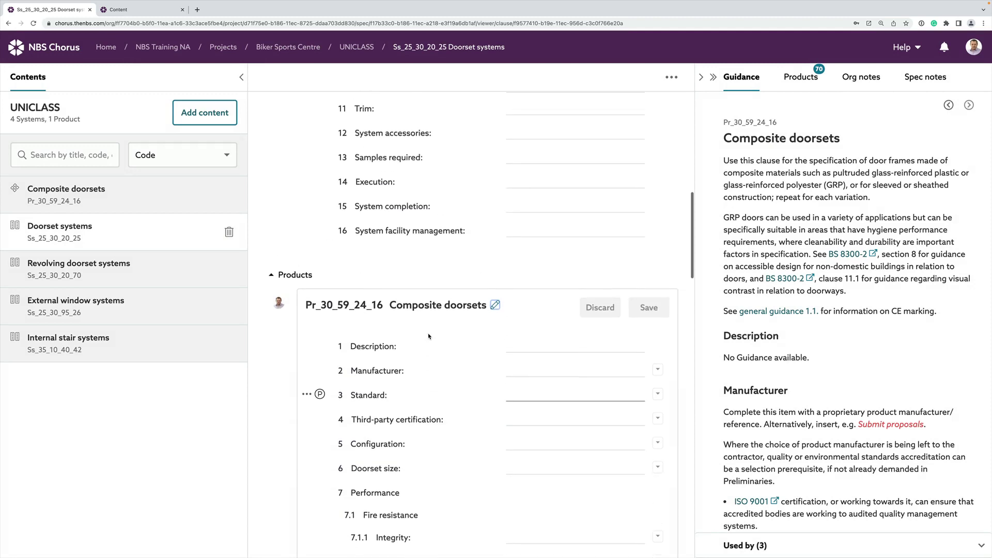
scroll(429, 336, up, 2)
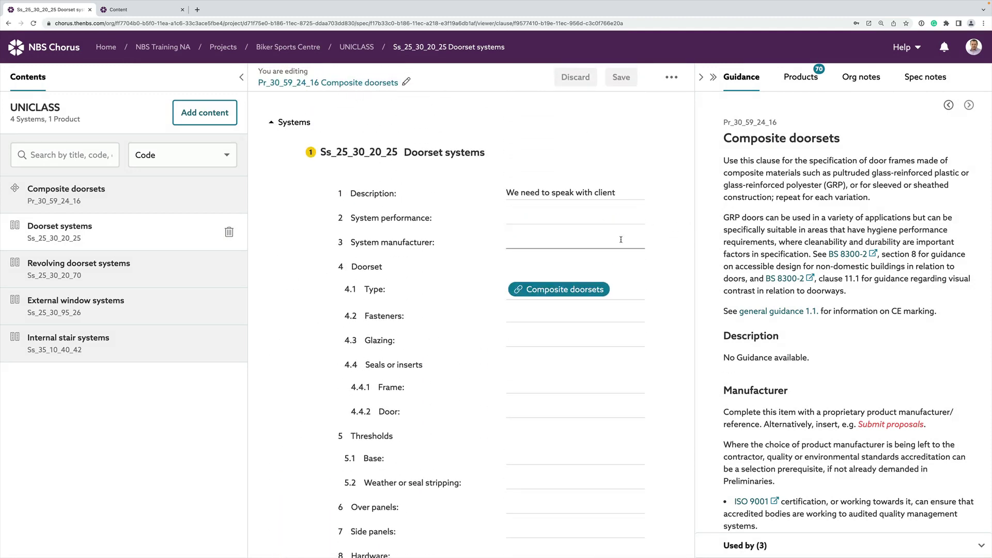
click(641, 221)
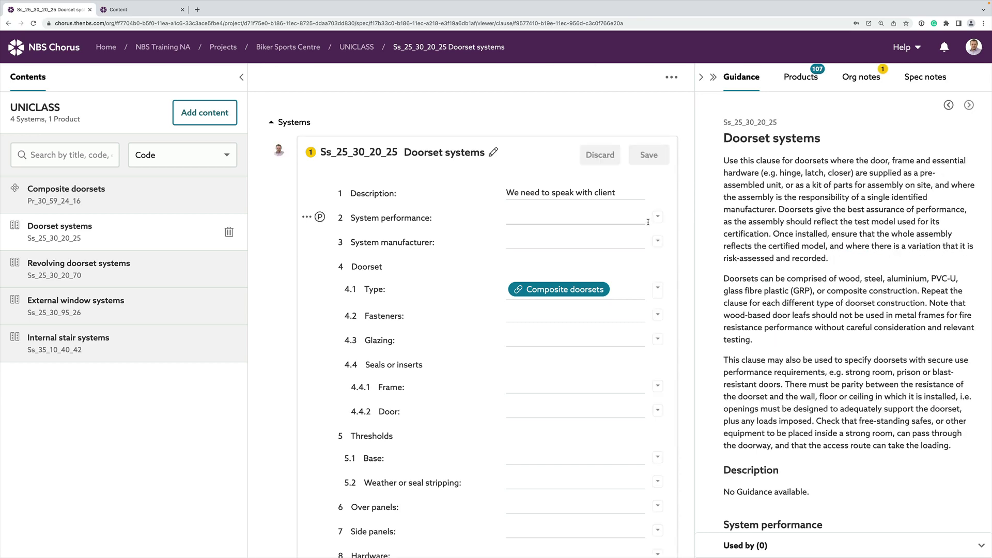
click(658, 221)
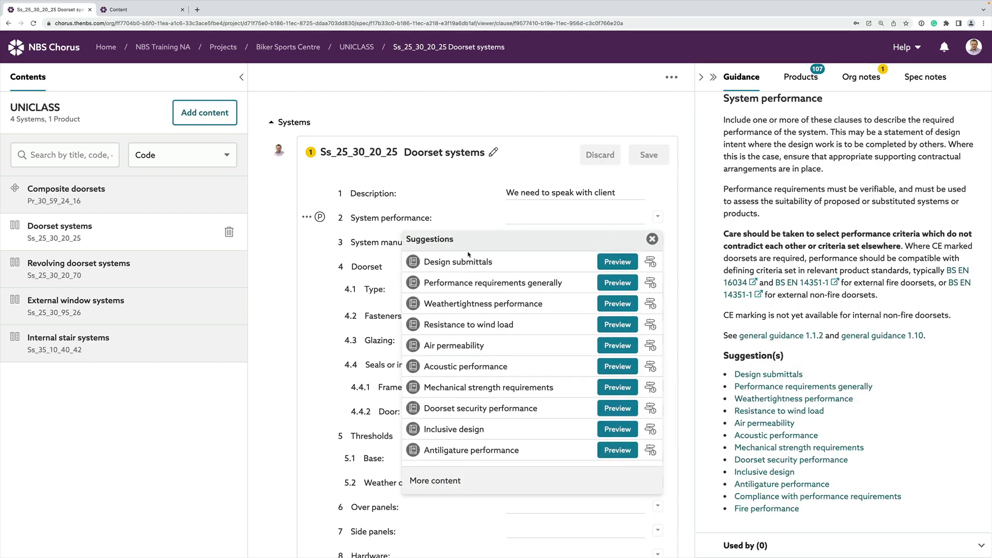
click(465, 262)
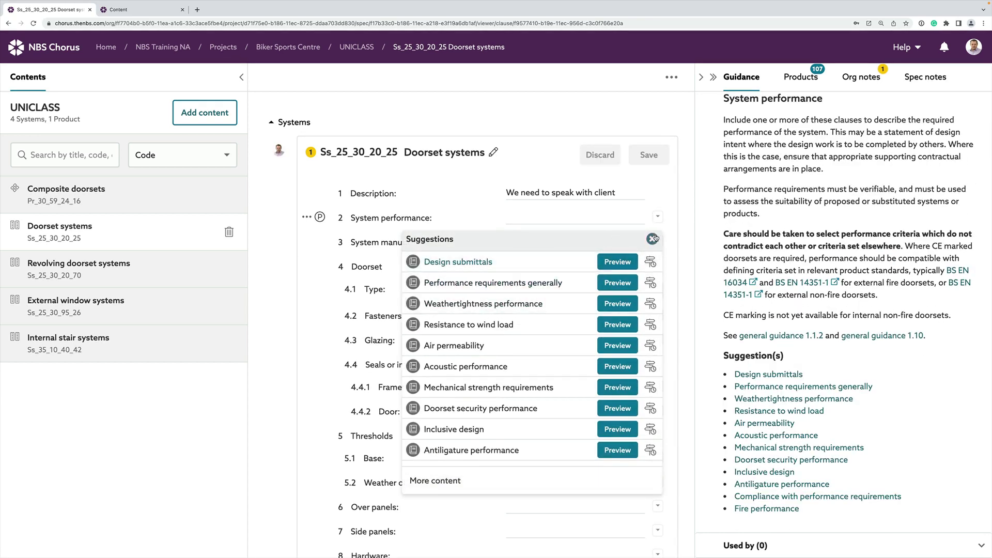
click(652, 240)
click(650, 159)
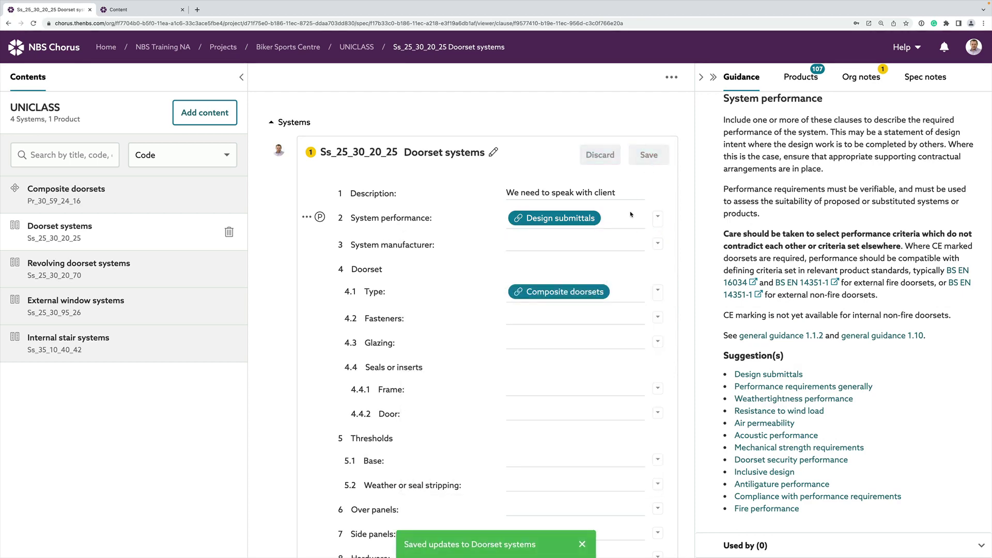
- Tag the Design submittals clause under System performance for the summary schedule in its details and save
scroll(599, 427, down, 12)
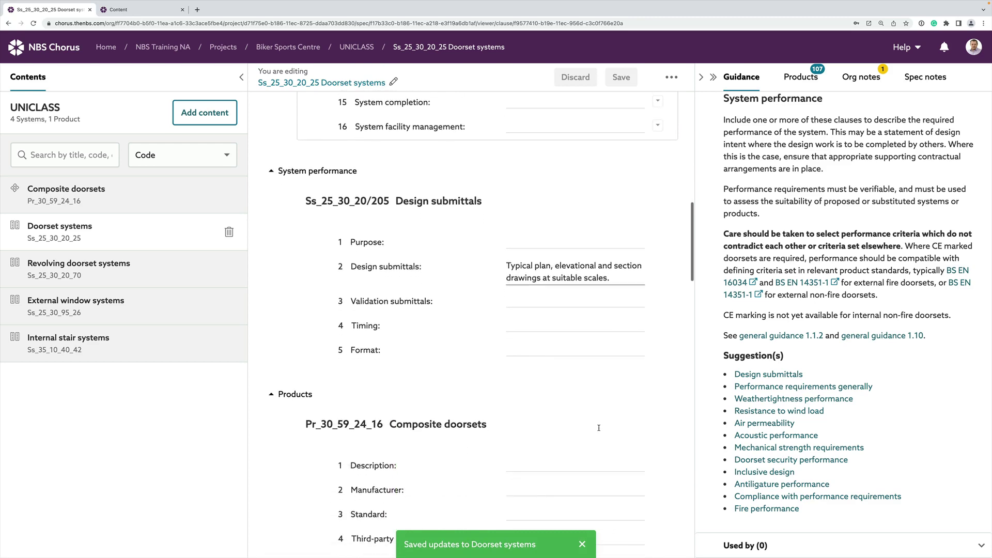
click(494, 200)
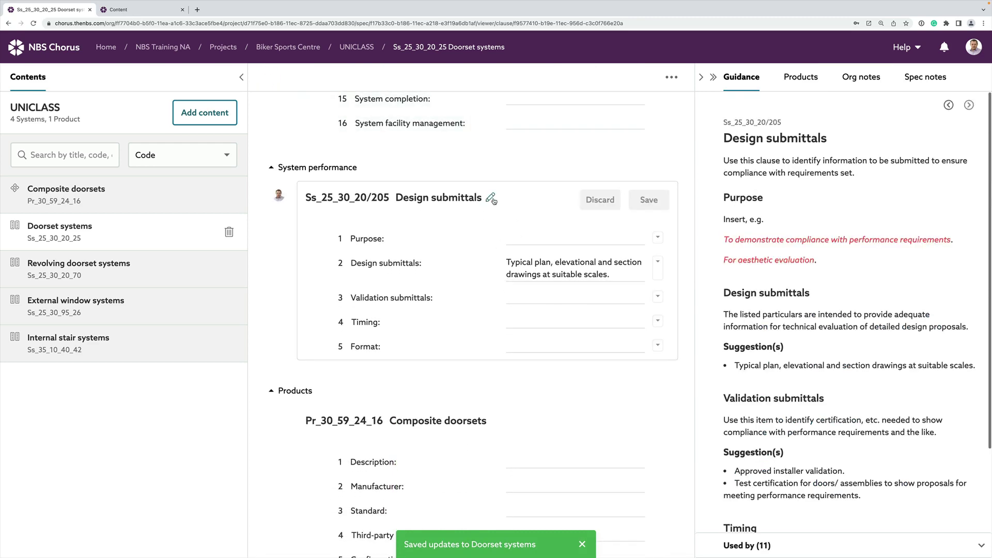
click(490, 198)
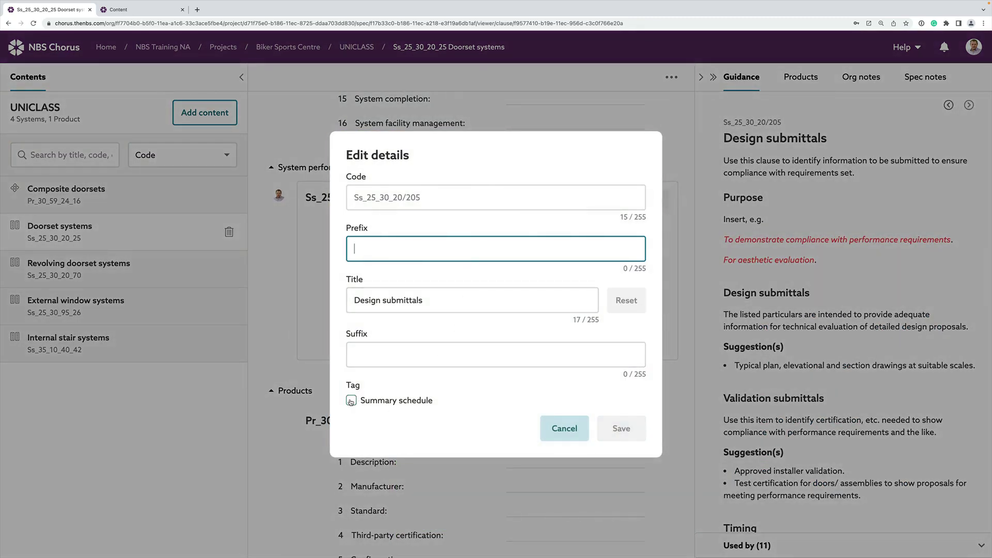
click(352, 401)
click(638, 435)
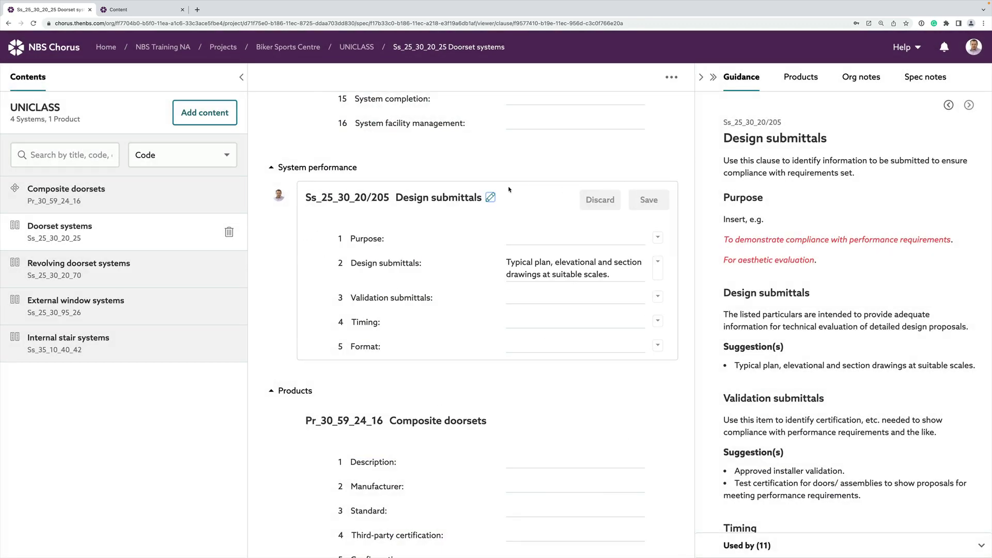
- Open the Design submittals clause from the UNICLASS summary schedule, review it within Doorset systems, and return to the schedule
scroll(565, 513, down, 6)
scroll(566, 514, up, 10)
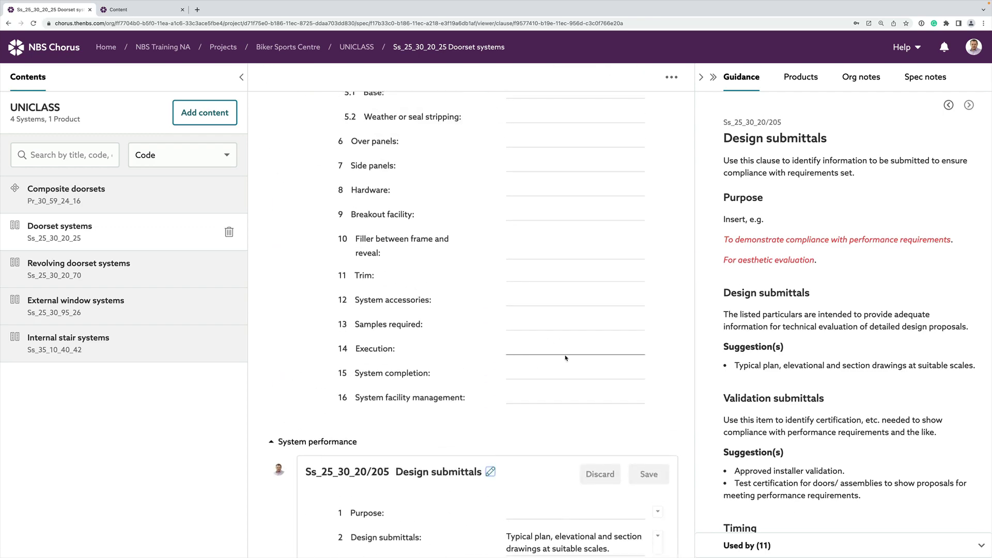
scroll(568, 361, up, 7)
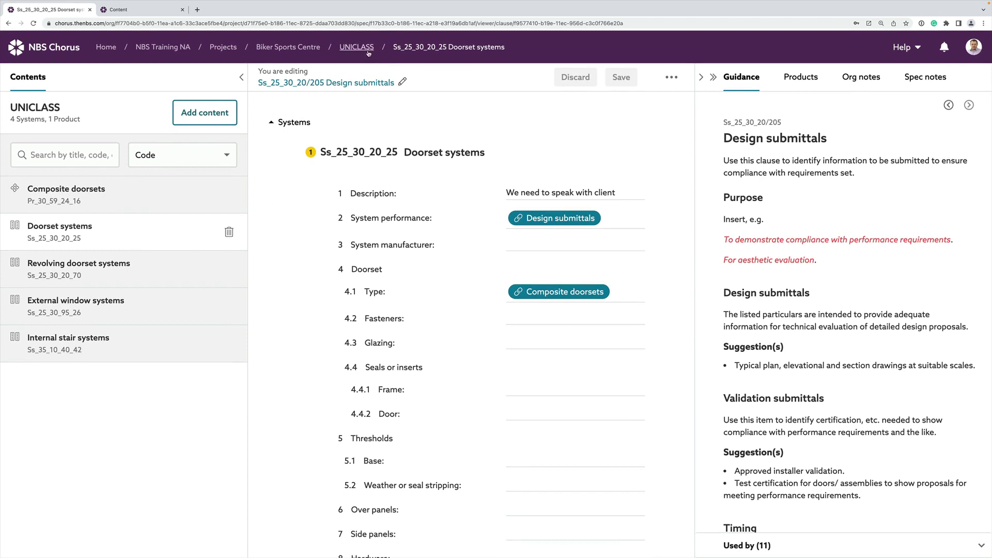
click(364, 50)
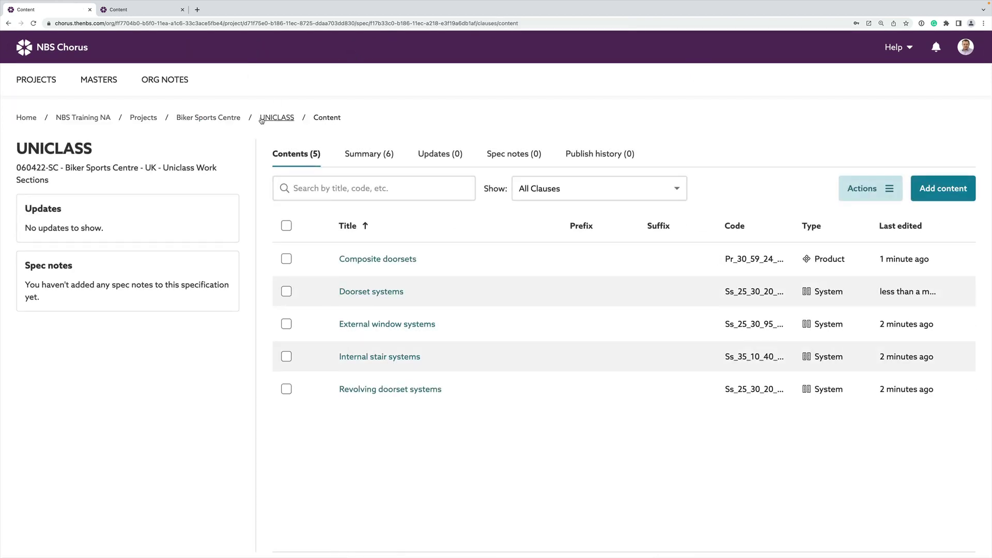
click(369, 155)
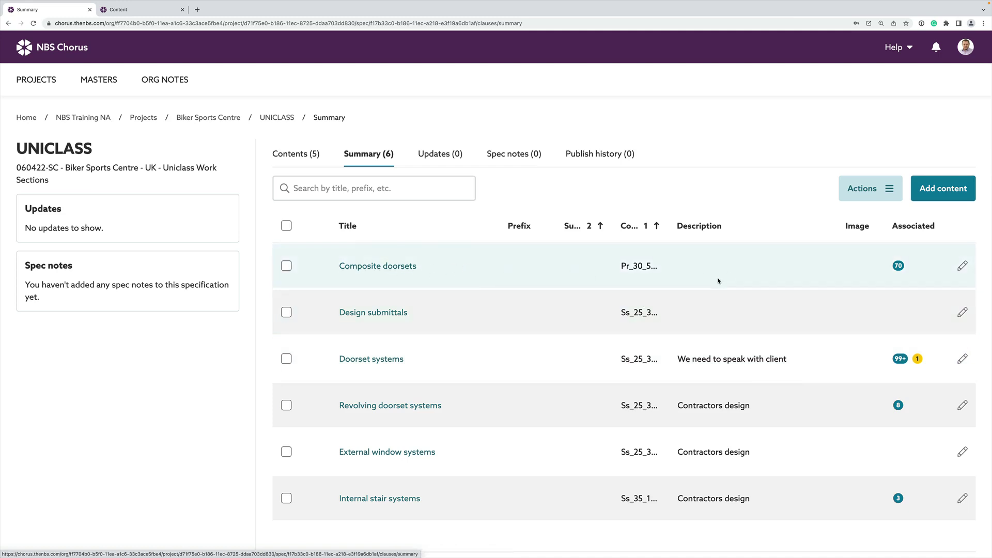
click(374, 313)
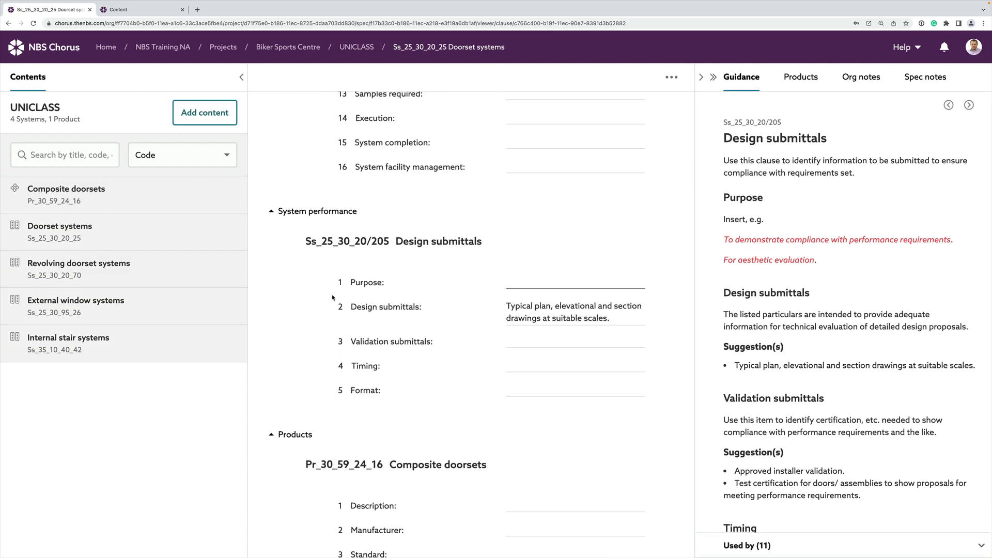
scroll(495, 324, up, 12)
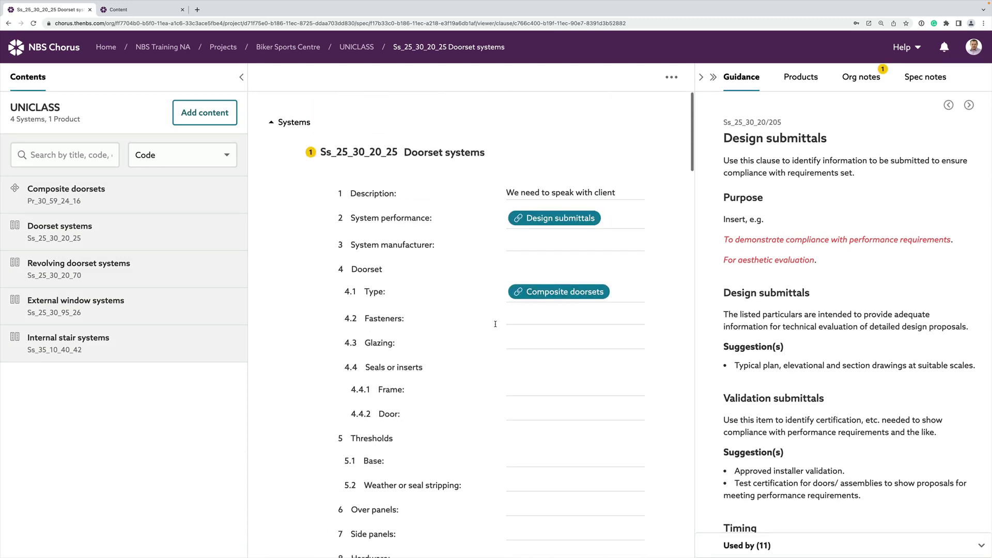
click(8, 23)
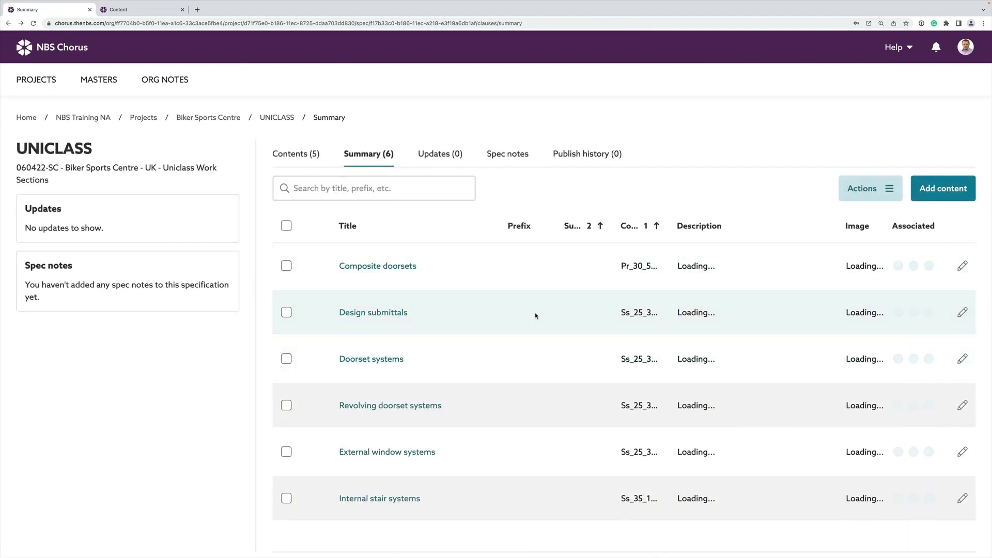
- Add the description "Need to check if required" to Design submittals in the summary schedule and save the details
click(961, 312)
click(563, 205)
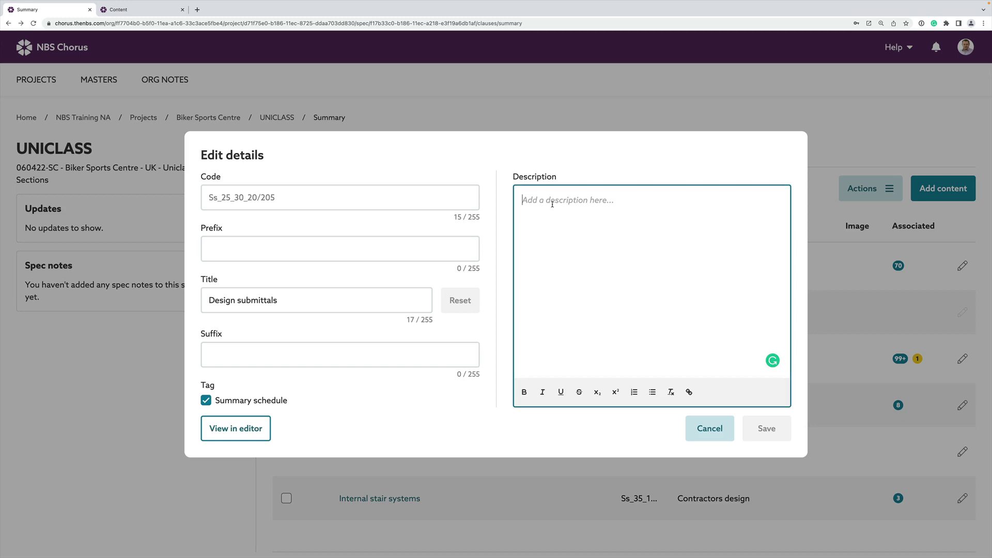
text(Need to check if requ)
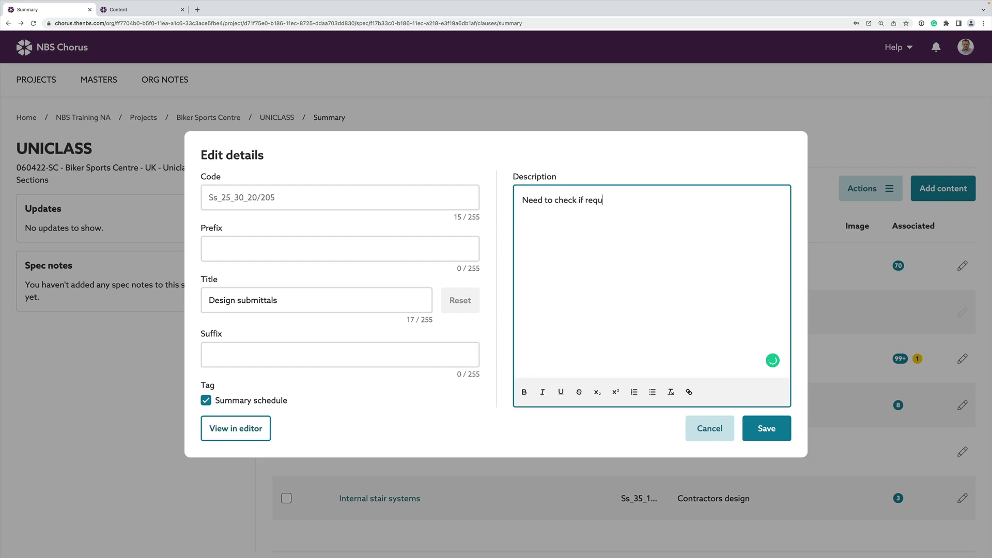
text(ired)
click(758, 428)
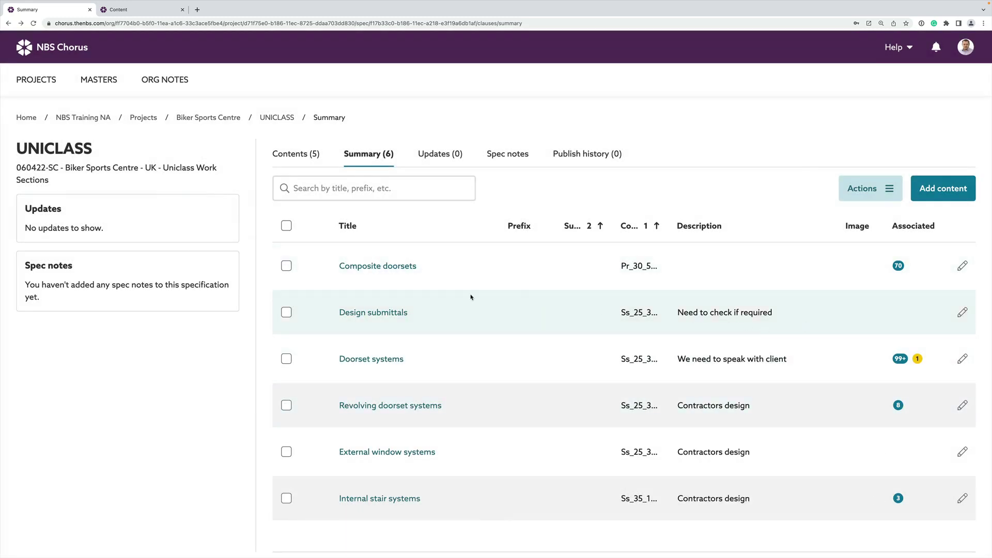
- Open the Design submittals clause to check its Description item, and return to the summary schedule
click(389, 313)
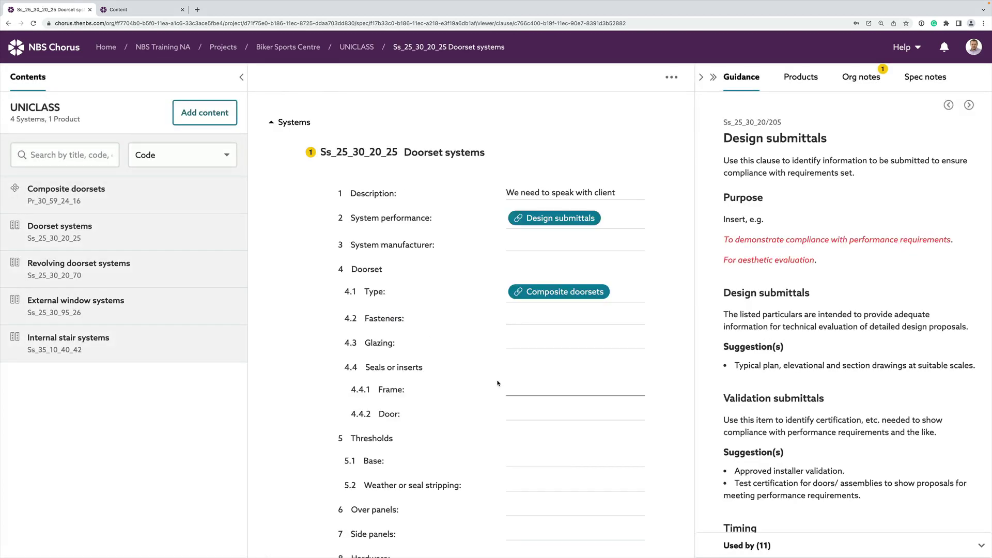
scroll(497, 383, down, 4)
scroll(498, 383, down, 5)
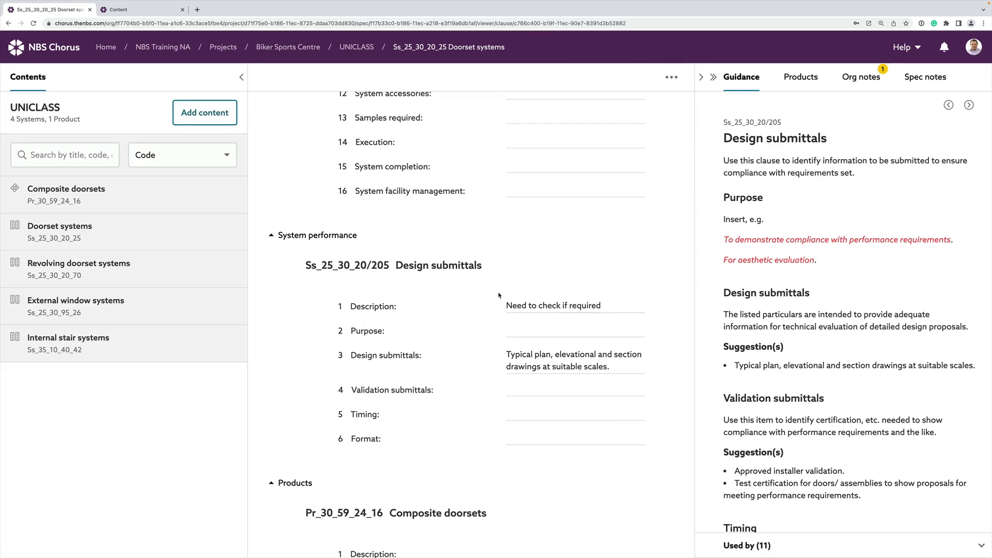
scroll(508, 304, up, 2)
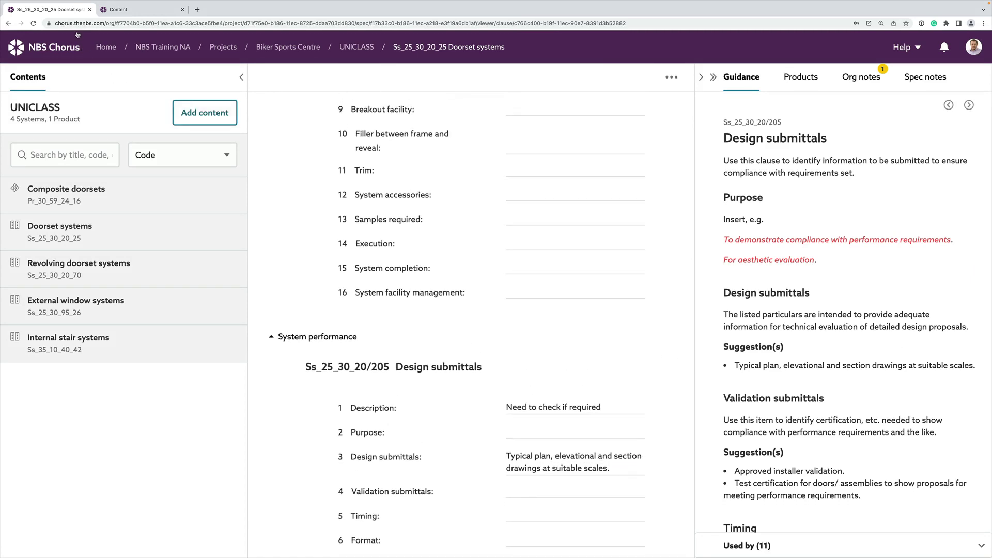
click(43, 46)
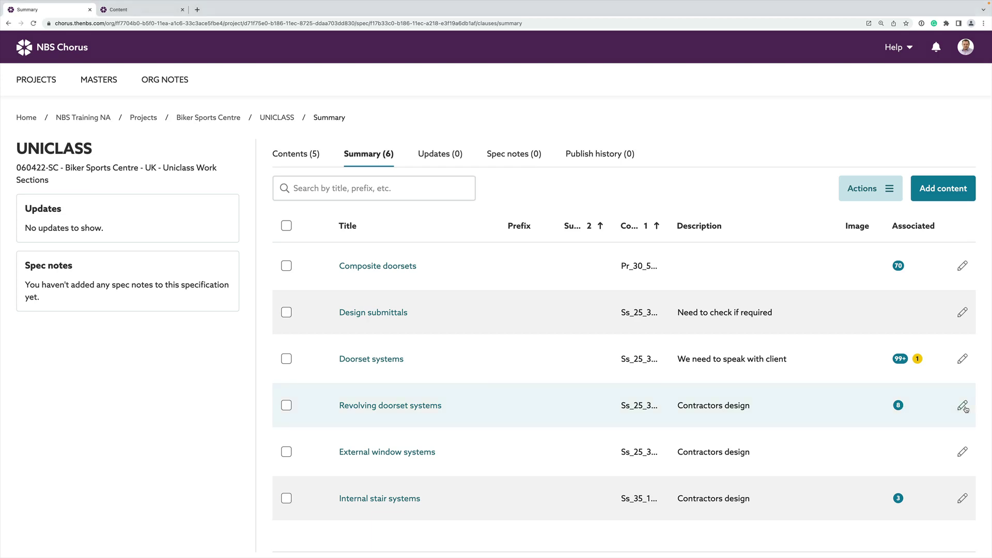
- Replace the Revolving doorset systems description with "Full design" and save the details
click(963, 406)
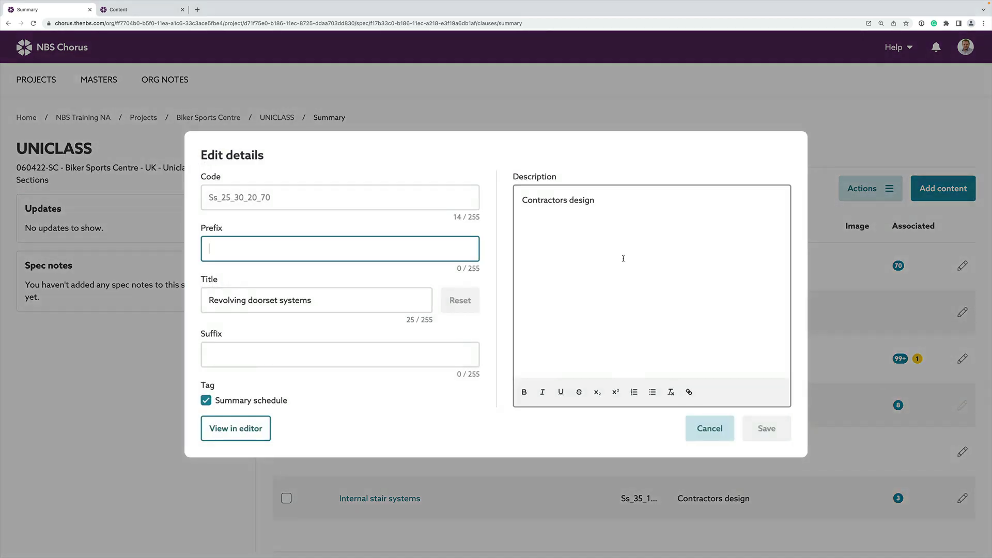
drag(610, 197, 511, 197)
drag(593, 200, 519, 192)
text(Full design)
click(780, 435)
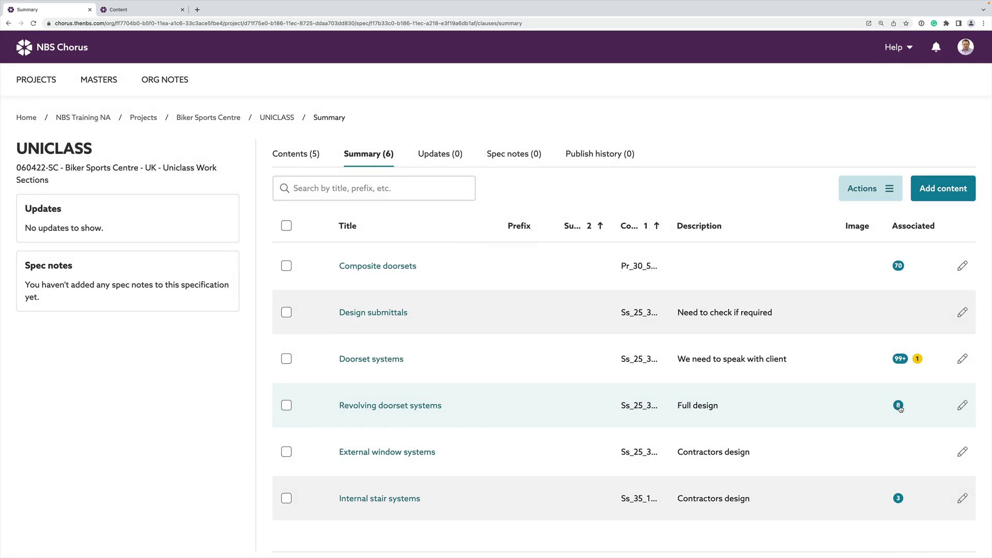
- Open the products associated with Revolving doorset systems, add the Circular Full Vision Revolving Door to the clause, and save it
click(898, 406)
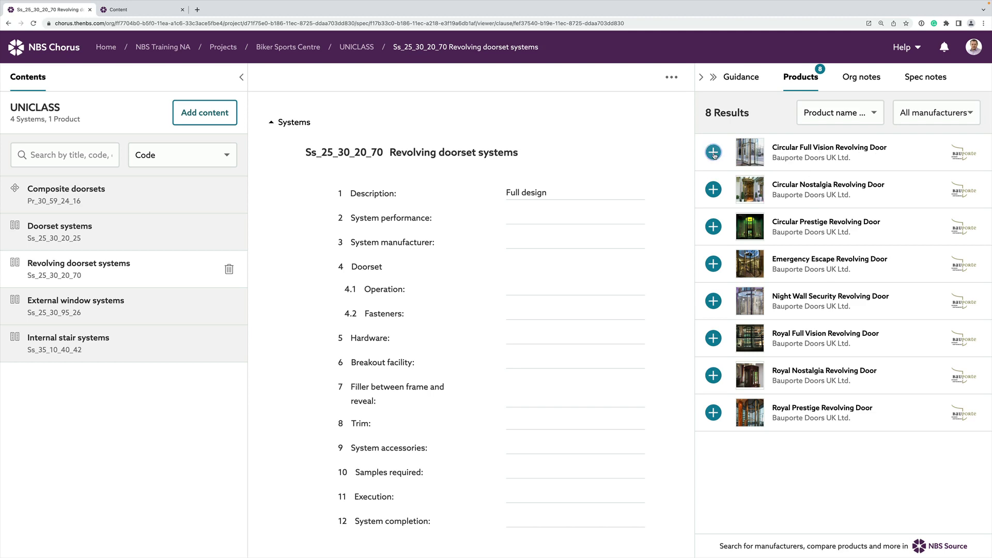
click(575, 286)
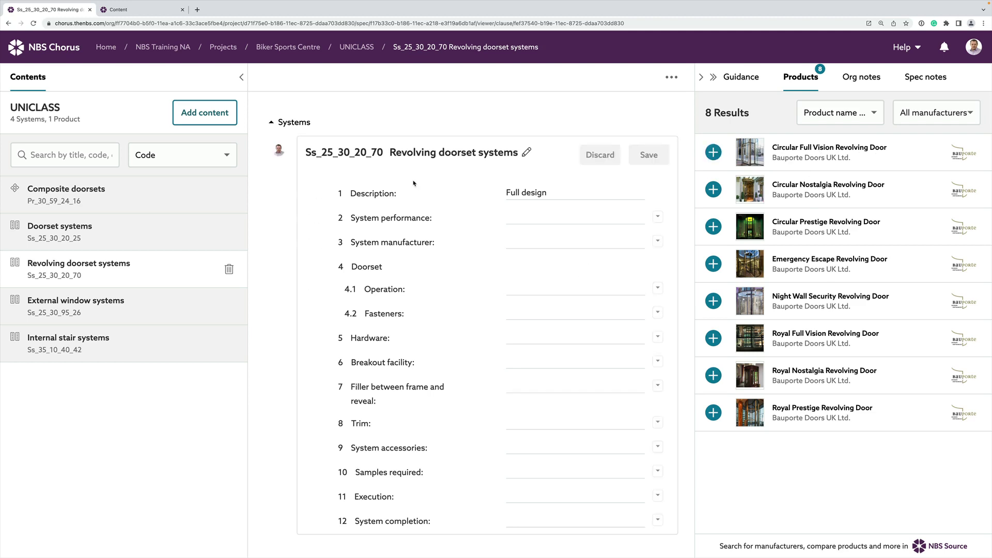
click(713, 152)
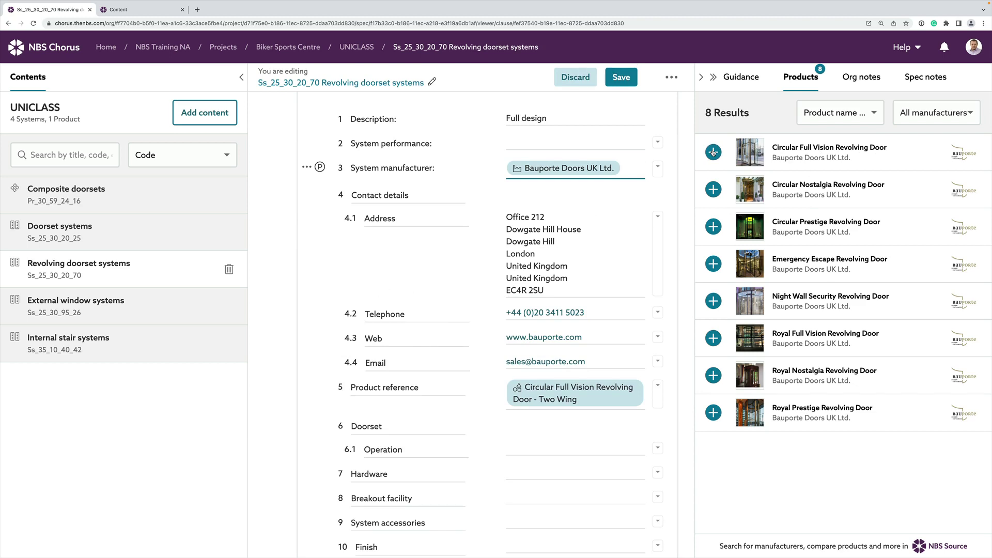
scroll(555, 223, up, 3)
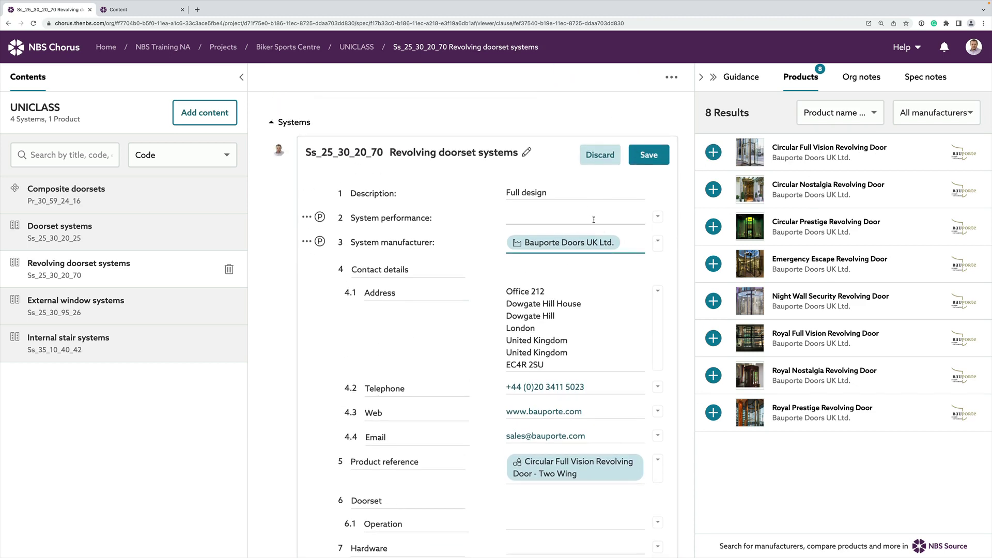
click(650, 155)
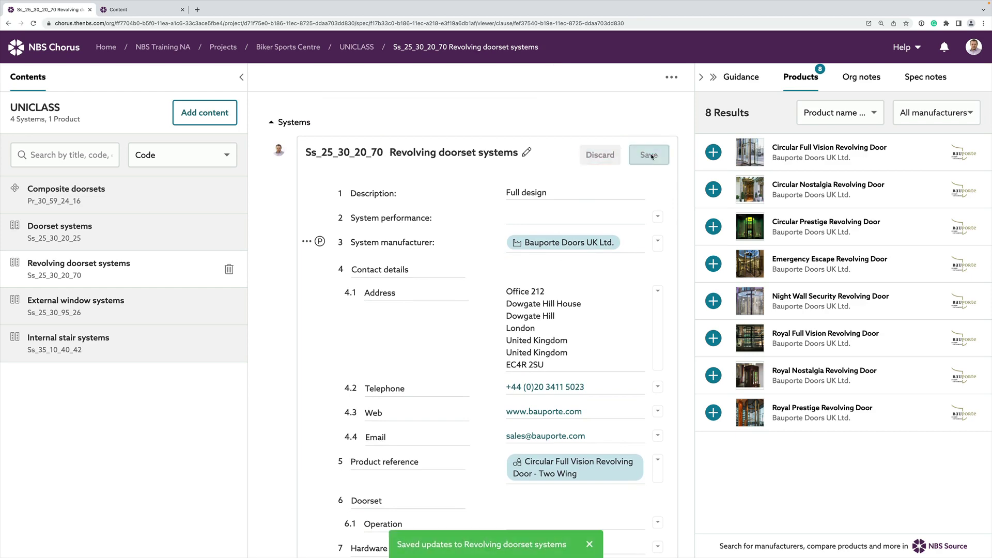
- View the Revolving doorset systems product image from the summary schedule, and open the organisation note associated with Doorset systems
click(356, 48)
click(372, 154)
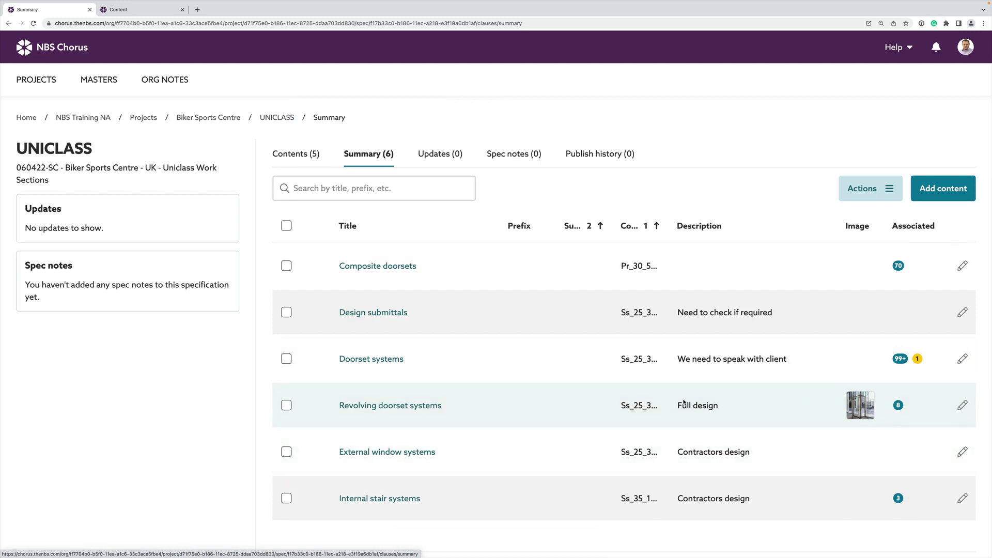
click(860, 409)
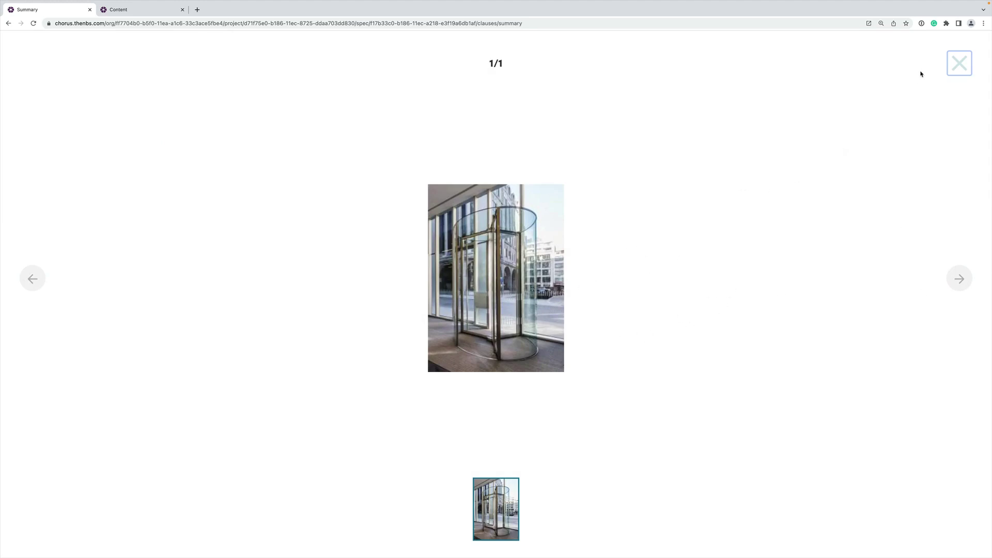
click(949, 66)
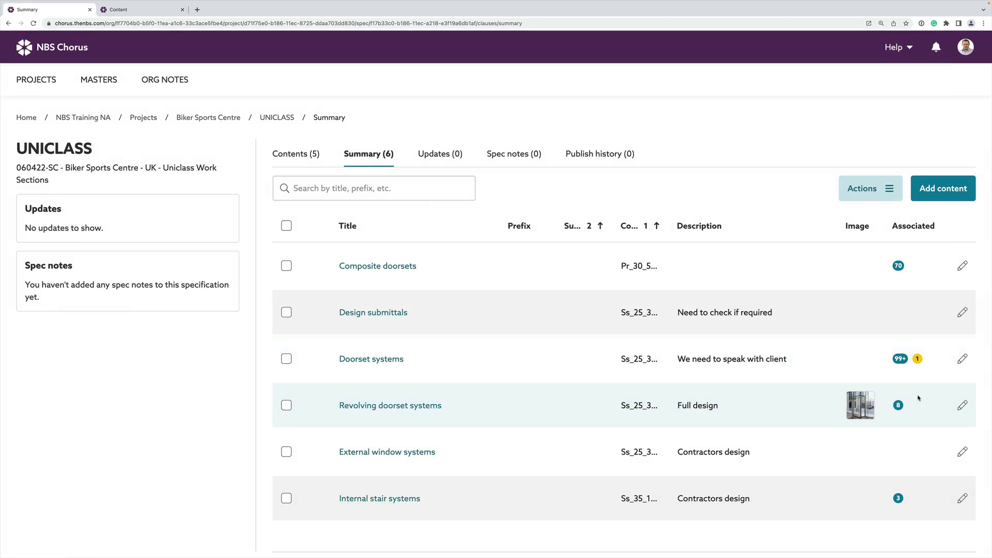
click(917, 360)
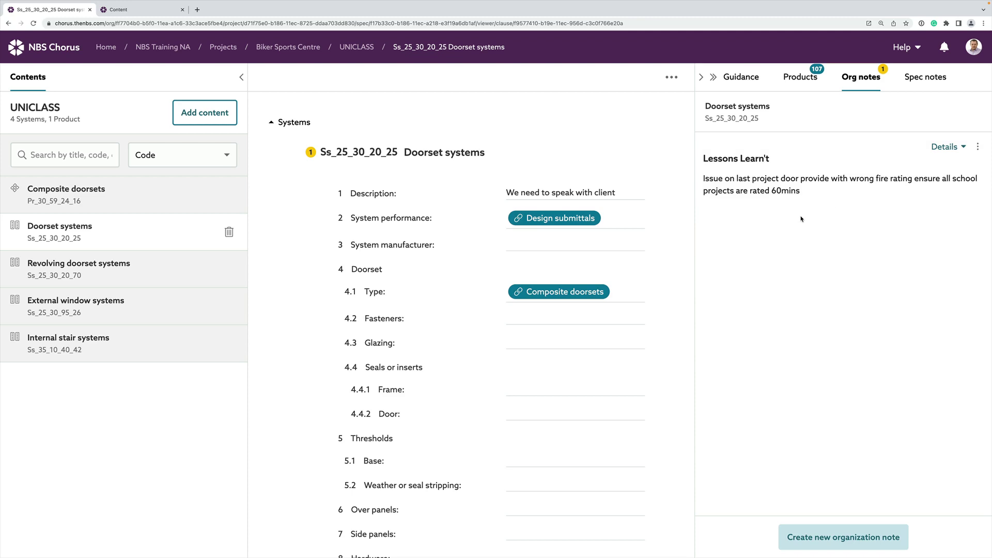
- Return to the UNICLASS summary schedule and review the clause descriptions, images and associated items
click(7, 24)
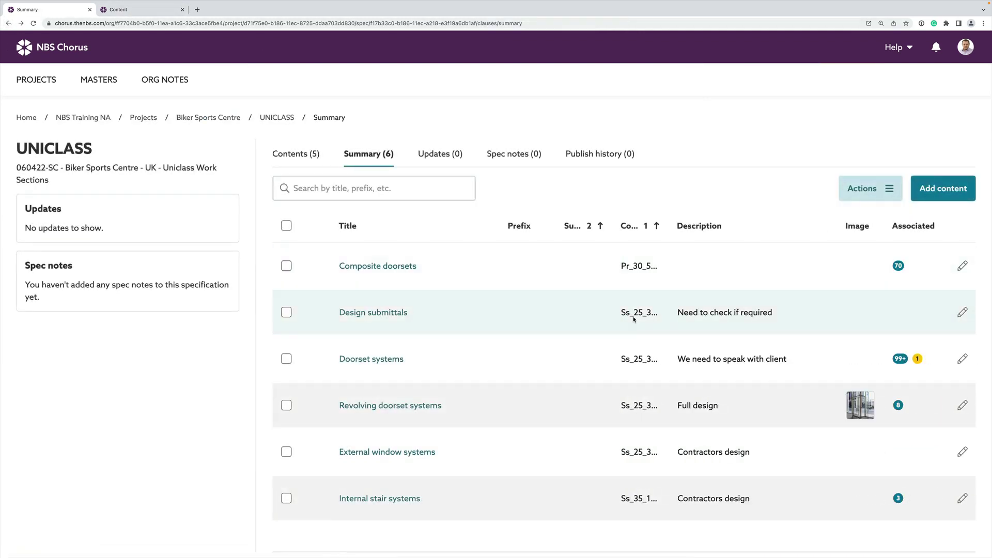
scroll(704, 362, down, 2)
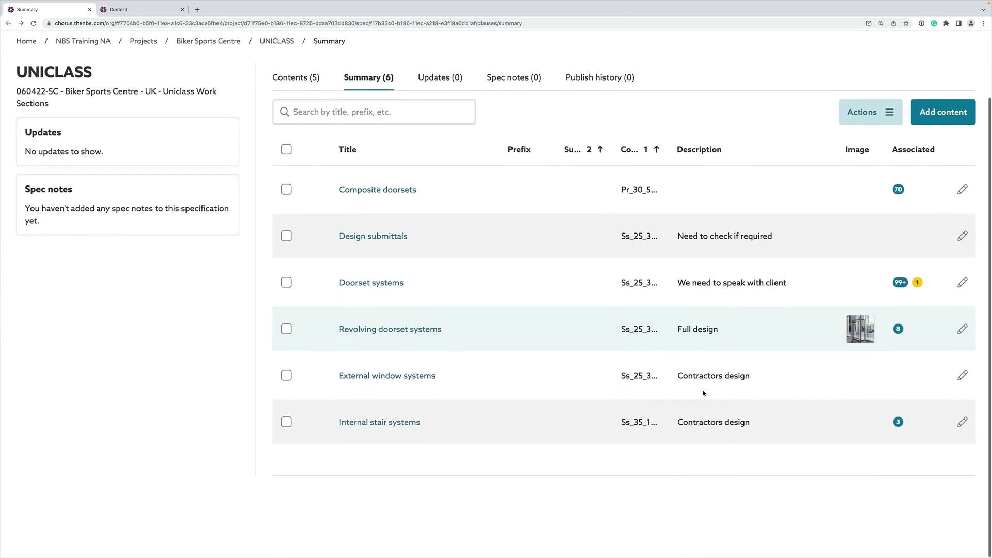
scroll(703, 382, up, 2)
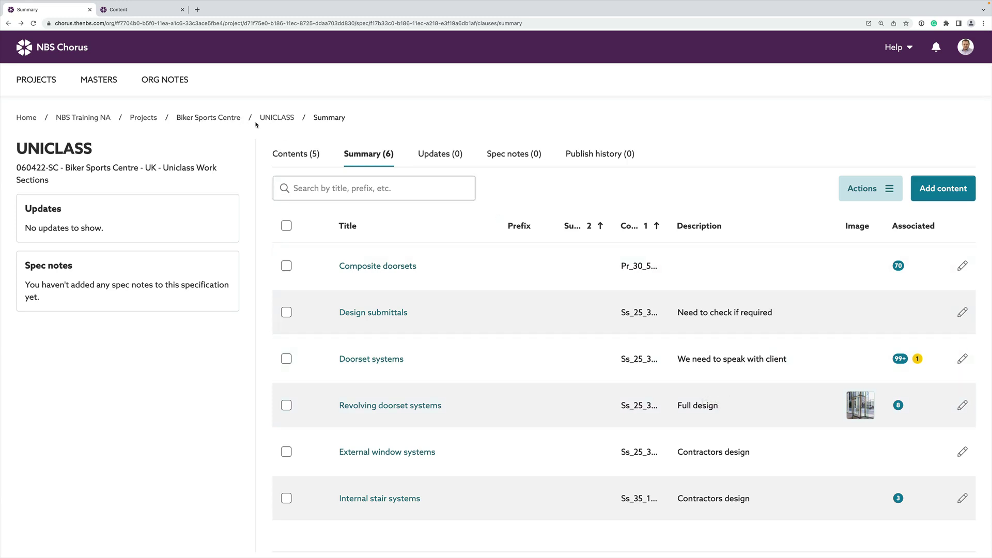
- Open the Biker Sports Centre CAWS specification, search the content library for "doors", and add the Building version of L20 Doors/ shutters/ hatches
click(210, 119)
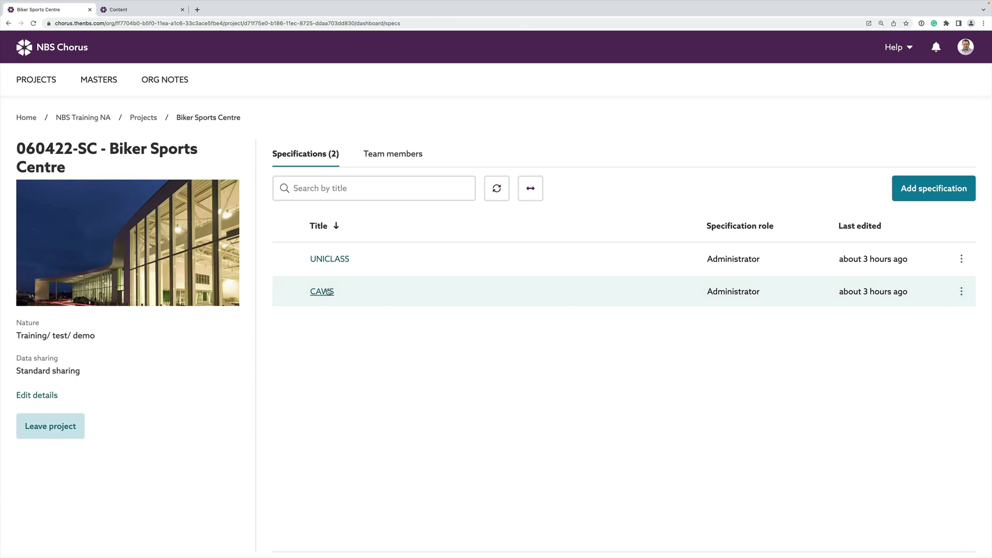
click(327, 292)
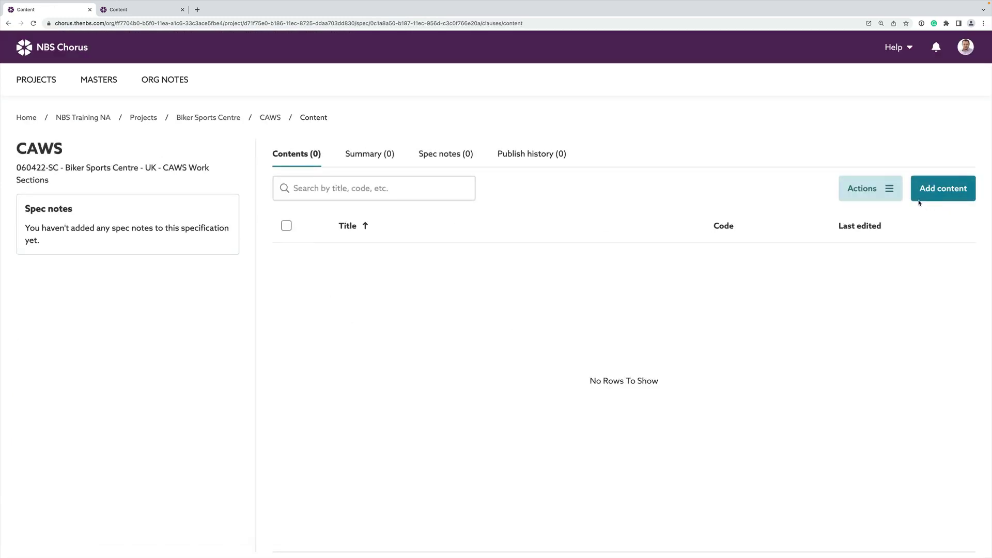
click(942, 189)
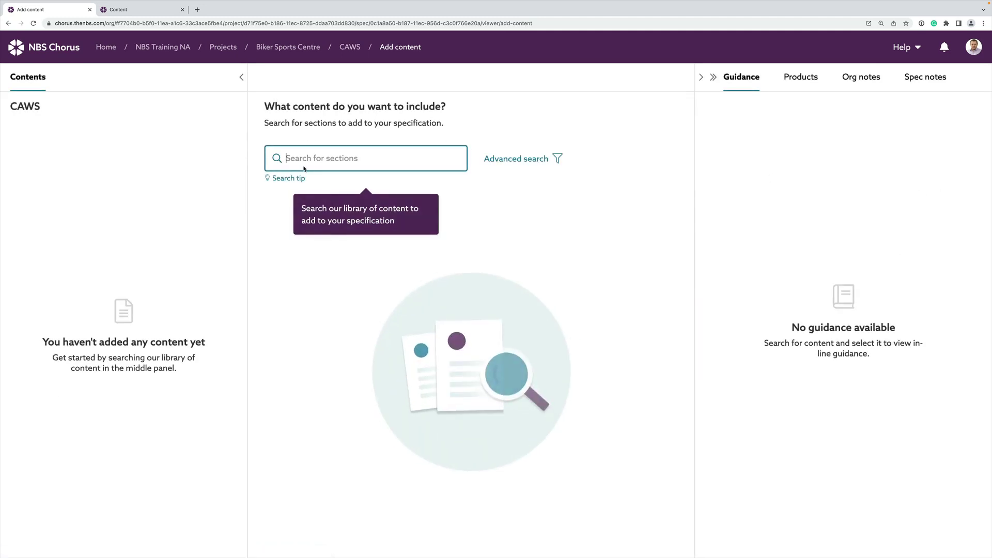
text(doors)
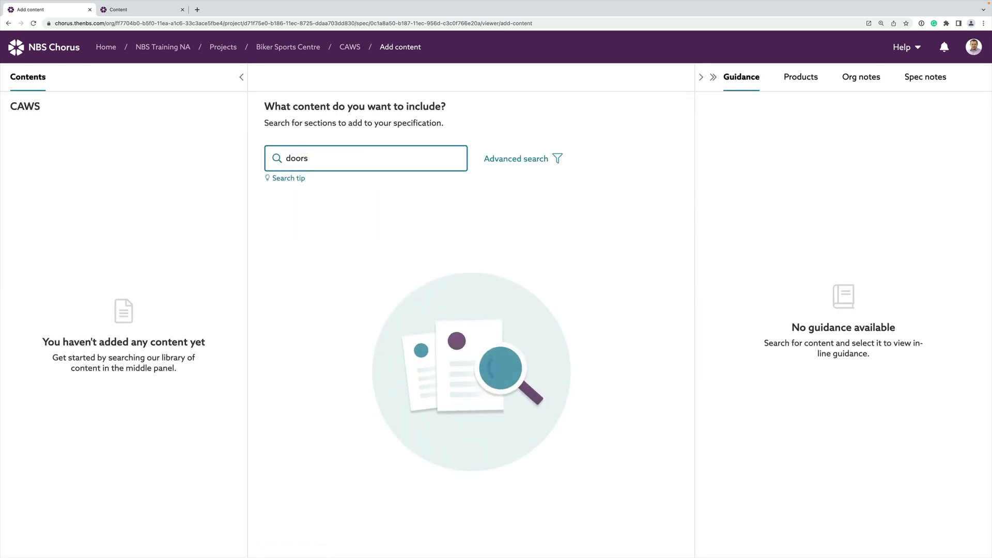
key(Return)
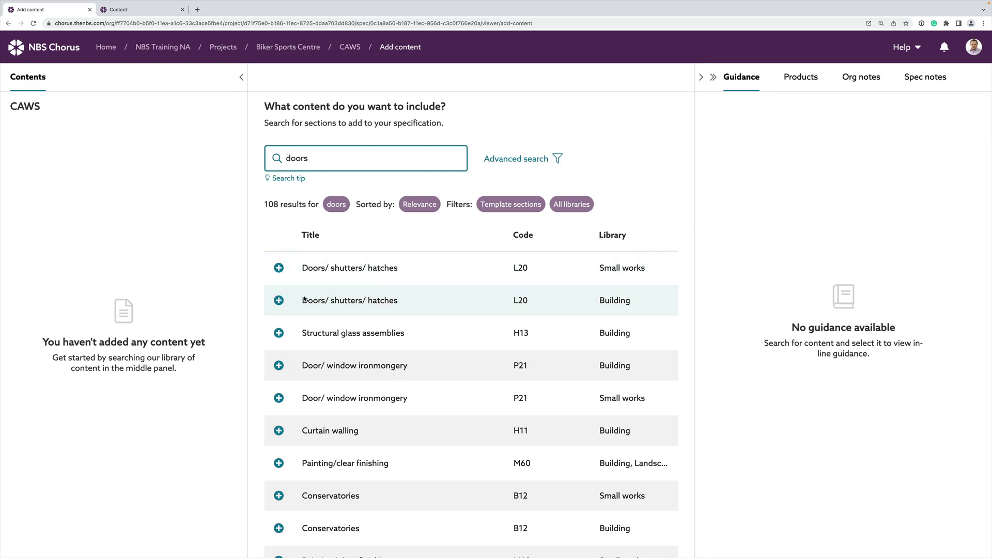
click(279, 300)
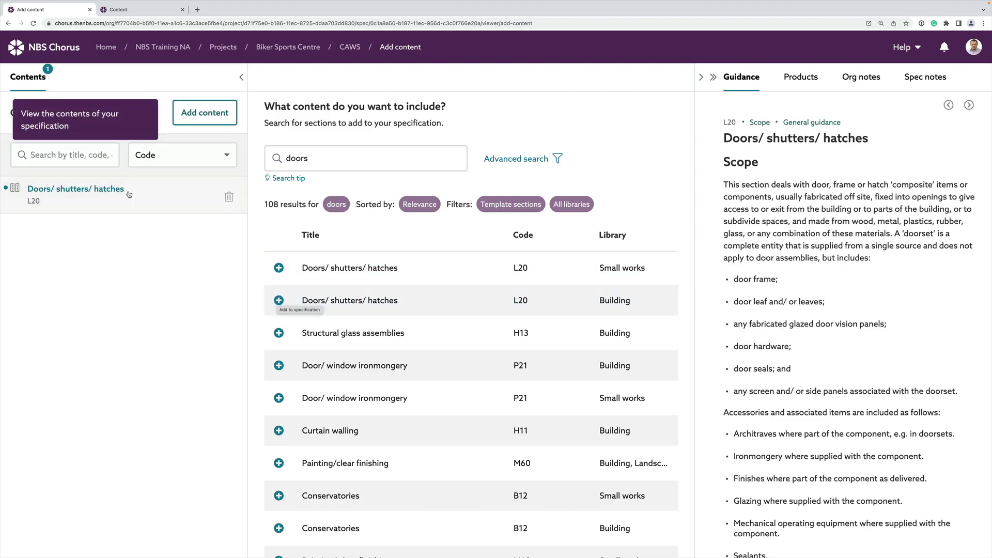
- Open the L20 Doors/ shutters/ hatches section and view its code and title details without editing them
click(118, 193)
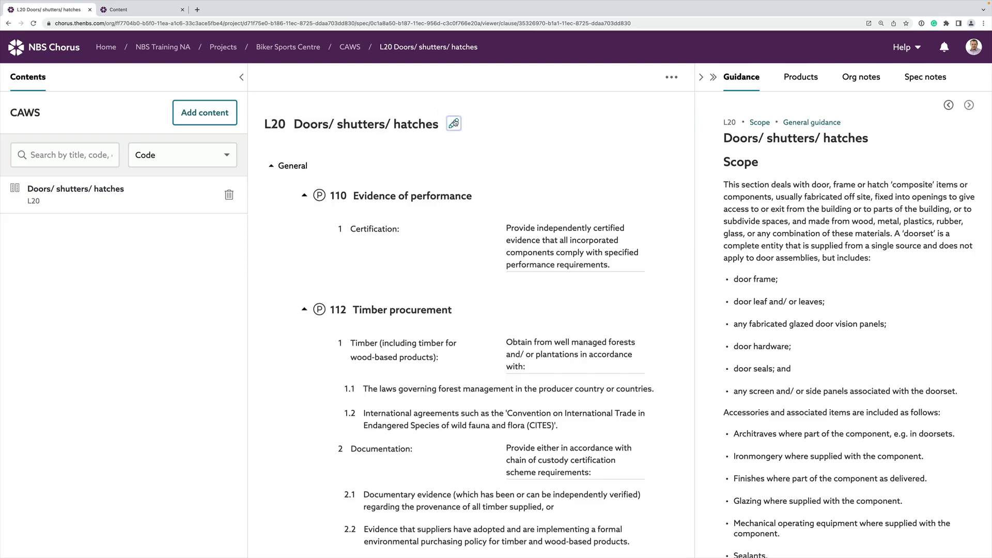
click(454, 123)
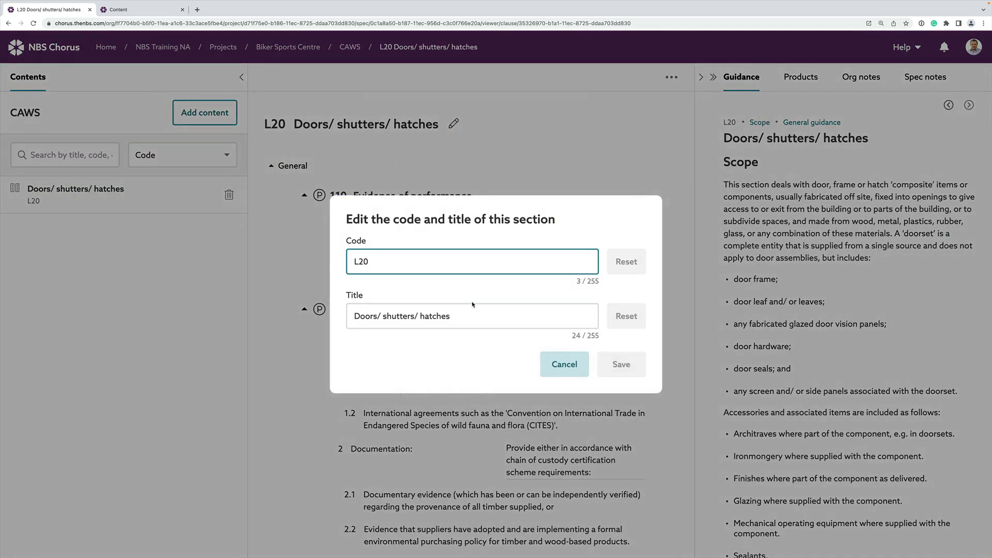
click(566, 366)
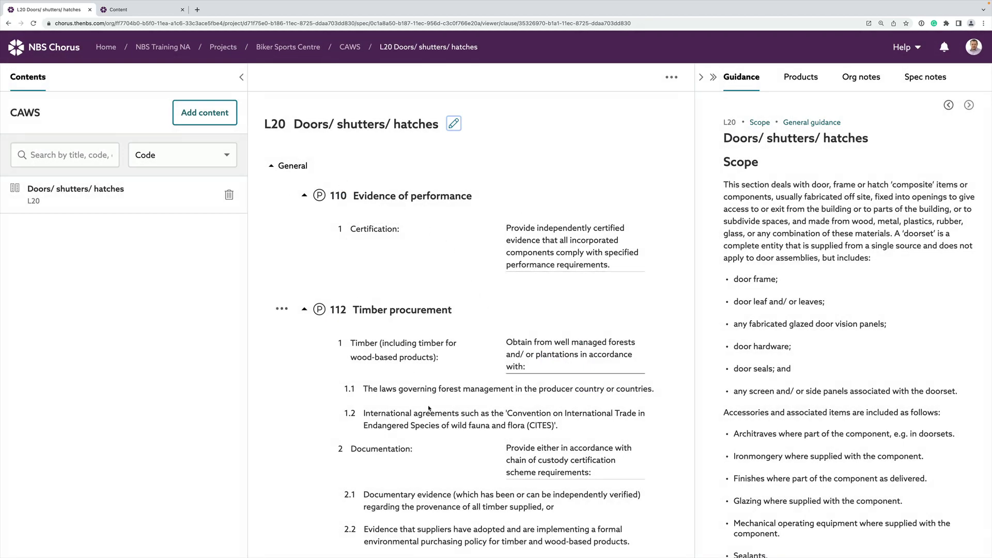
- Tag clause 230 Wood flush doors for the summary schedule and save its details
scroll(428, 408, down, 15)
scroll(428, 405, down, 10)
scroll(428, 406, down, 10)
scroll(429, 409, down, 5)
click(462, 296)
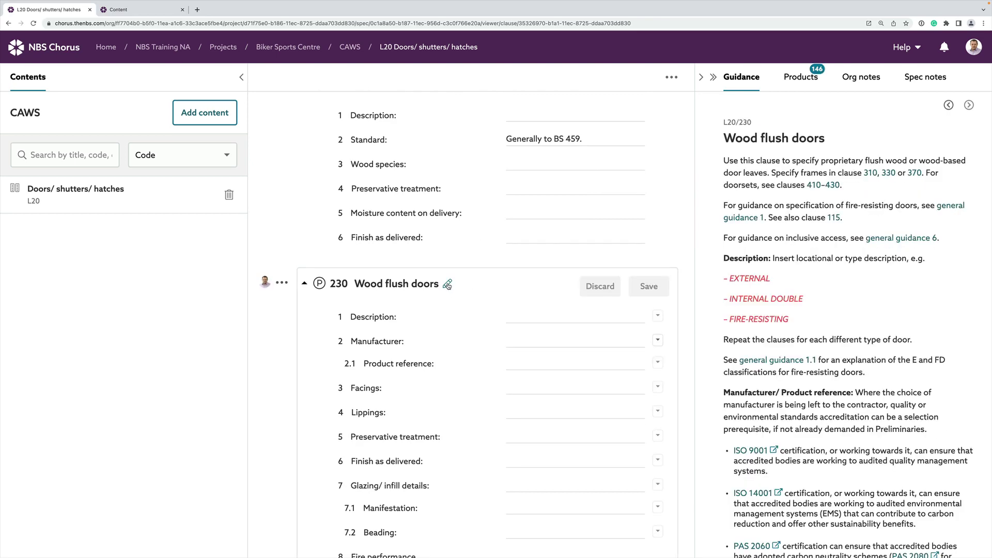
click(448, 285)
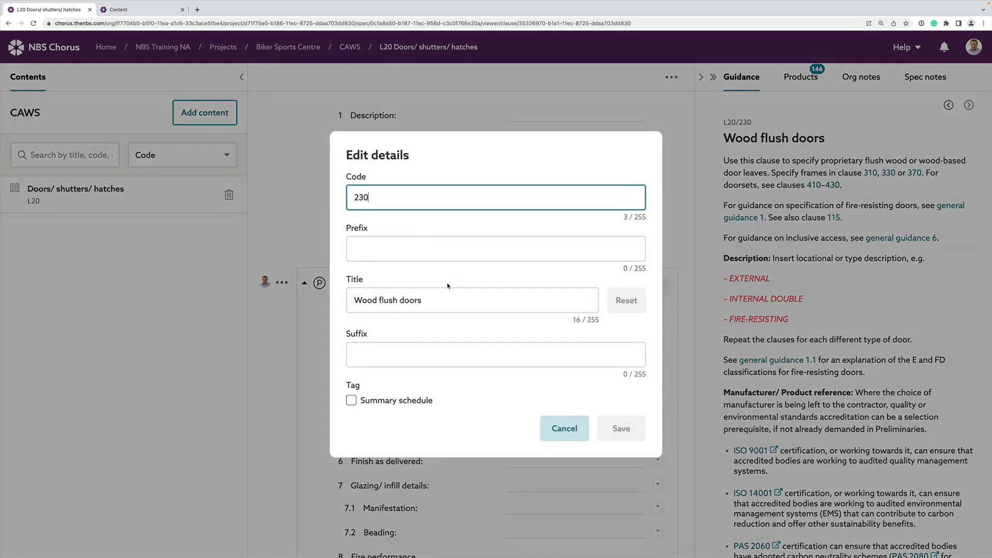
click(352, 401)
click(601, 432)
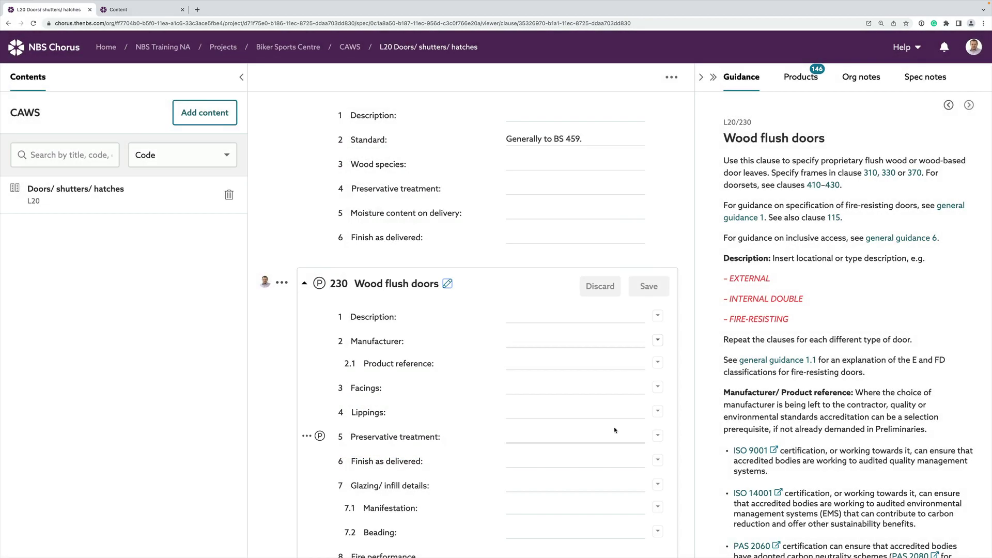
- Tag clause 460 Frameless glass doors for the summary schedule and save its details
scroll(483, 411, down, 12)
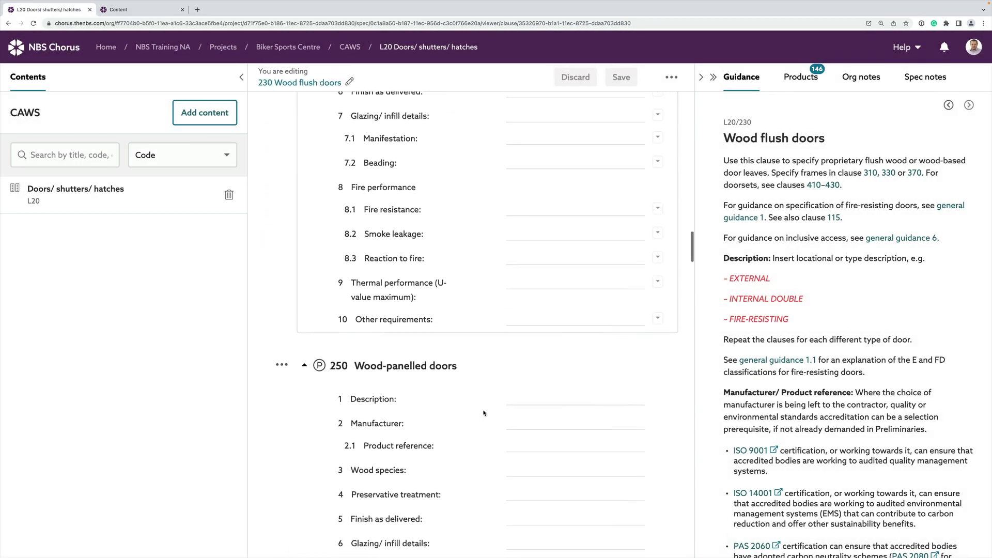
scroll(483, 412, down, 3)
scroll(483, 410, down, 18)
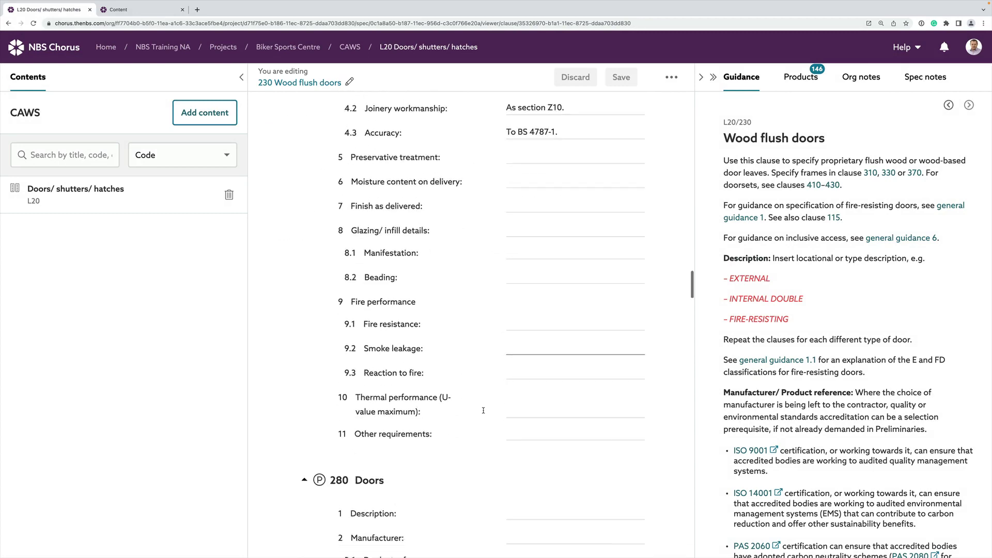
scroll(483, 411, down, 3)
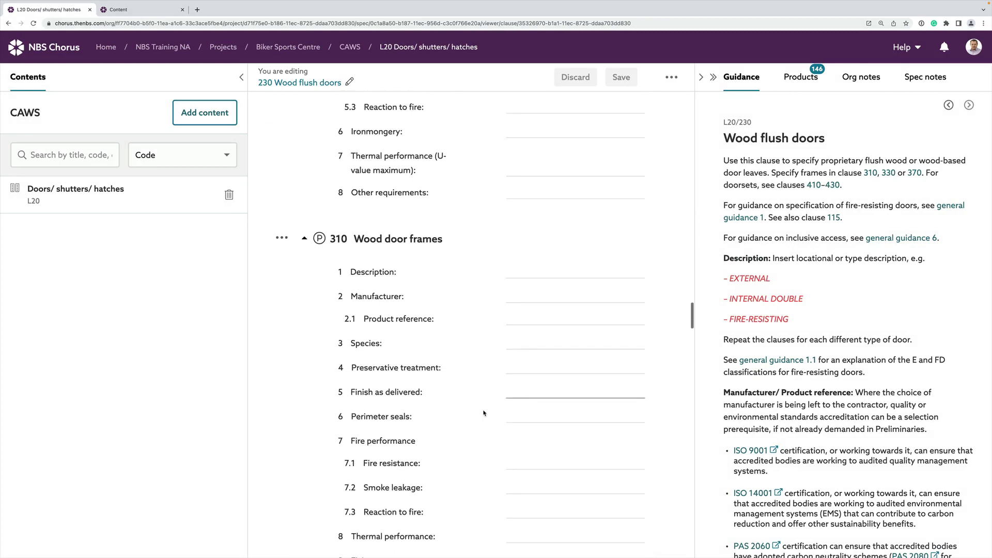
scroll(484, 412, down, 15)
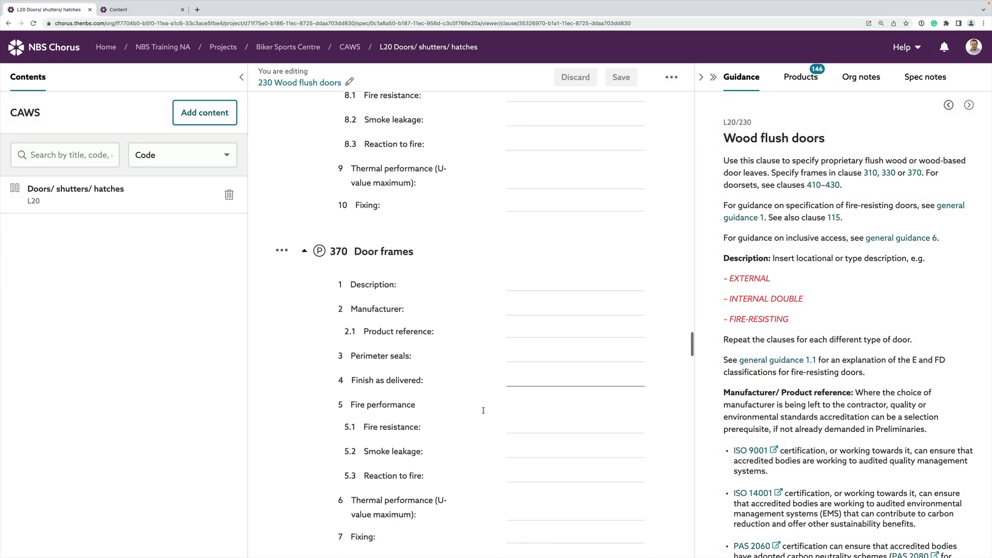
scroll(483, 413, down, 14)
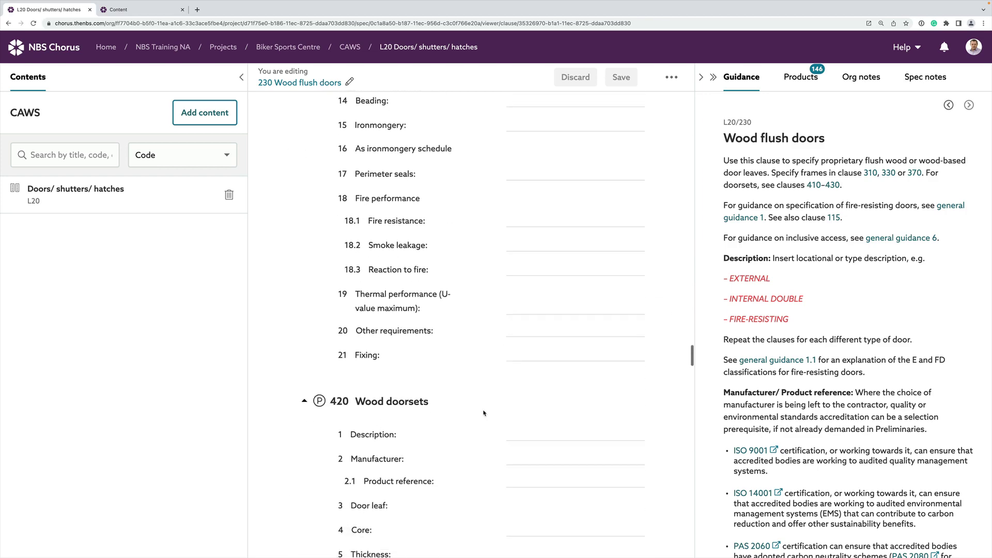
scroll(484, 413, down, 15)
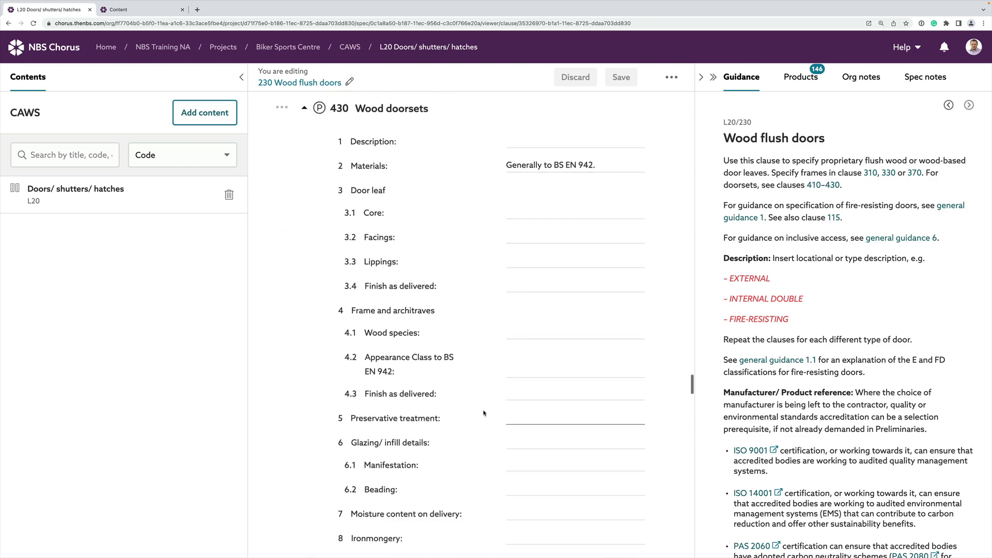
scroll(484, 412, down, 12)
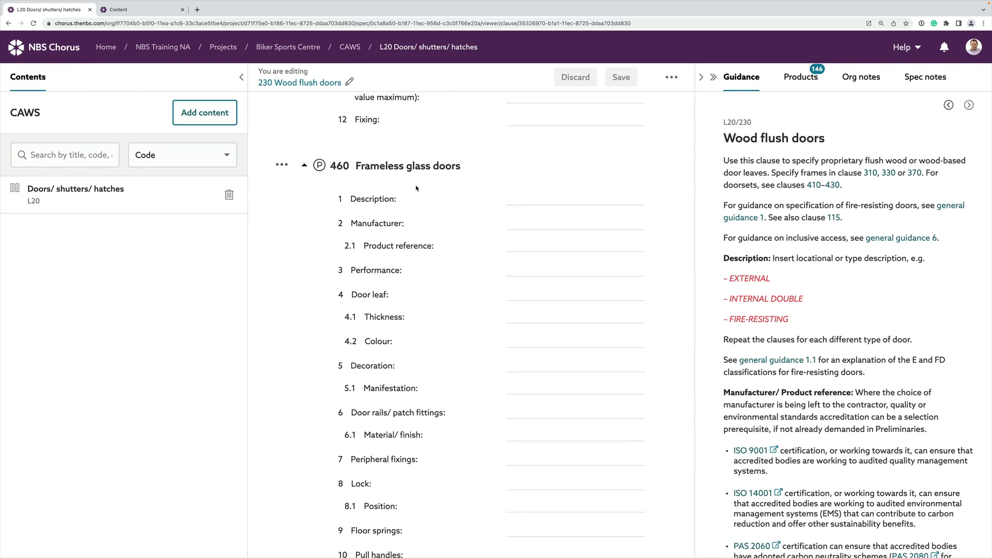
click(393, 166)
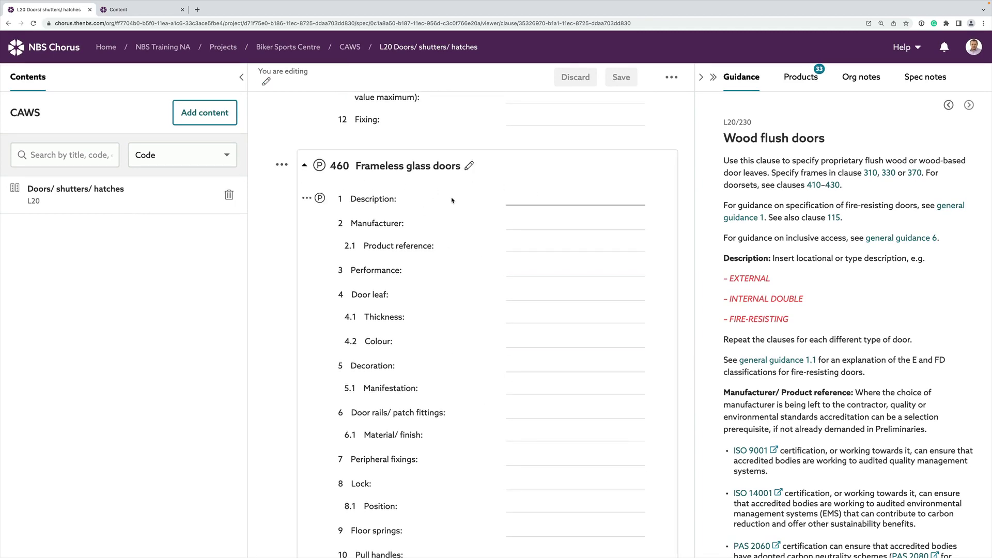
click(468, 166)
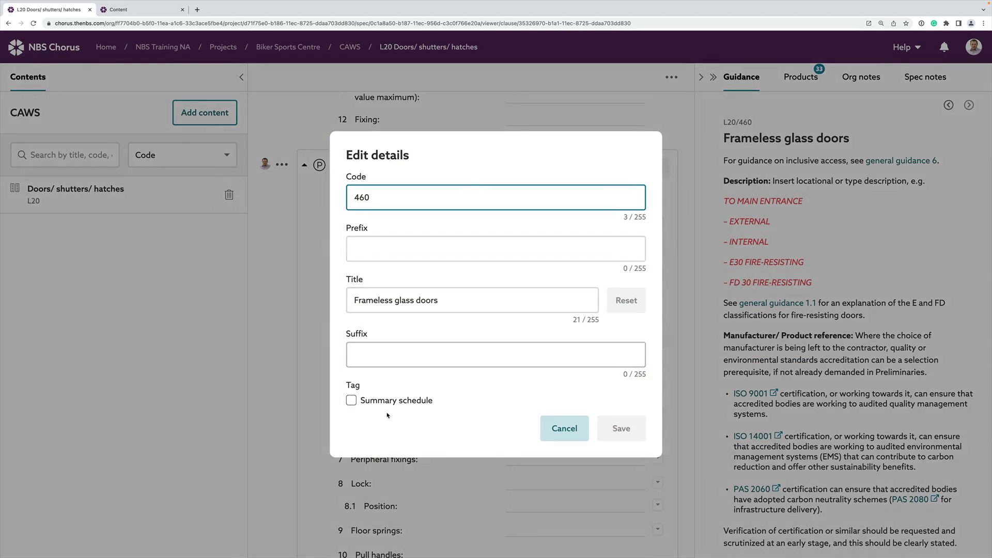
click(350, 400)
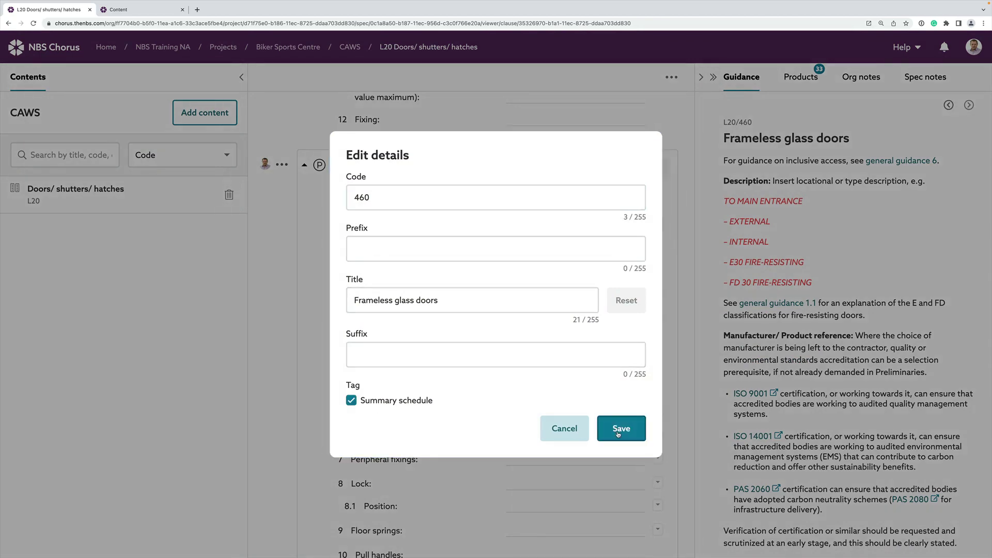
click(618, 430)
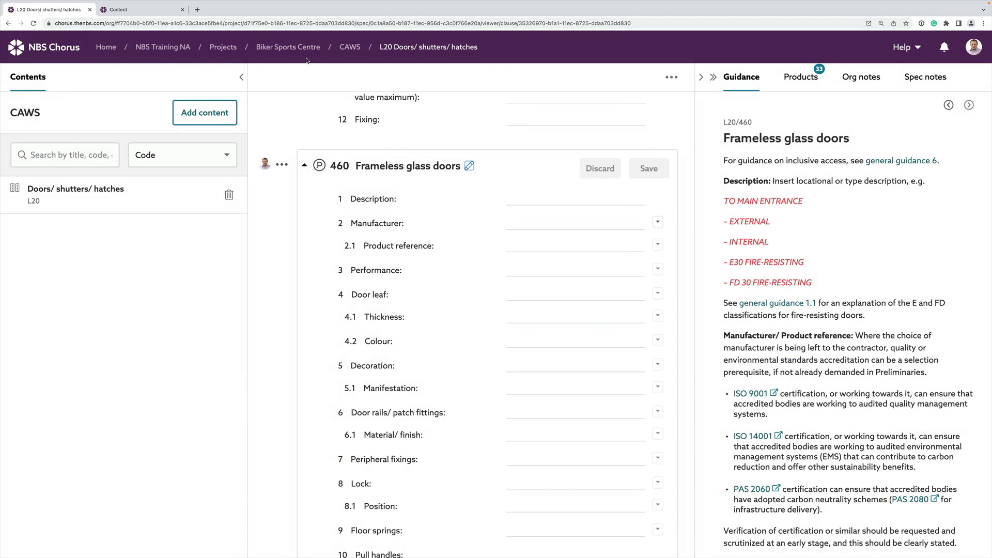
- Open the CAWS summary schedule and view the editable details of Wood flush doors without making changes
click(350, 48)
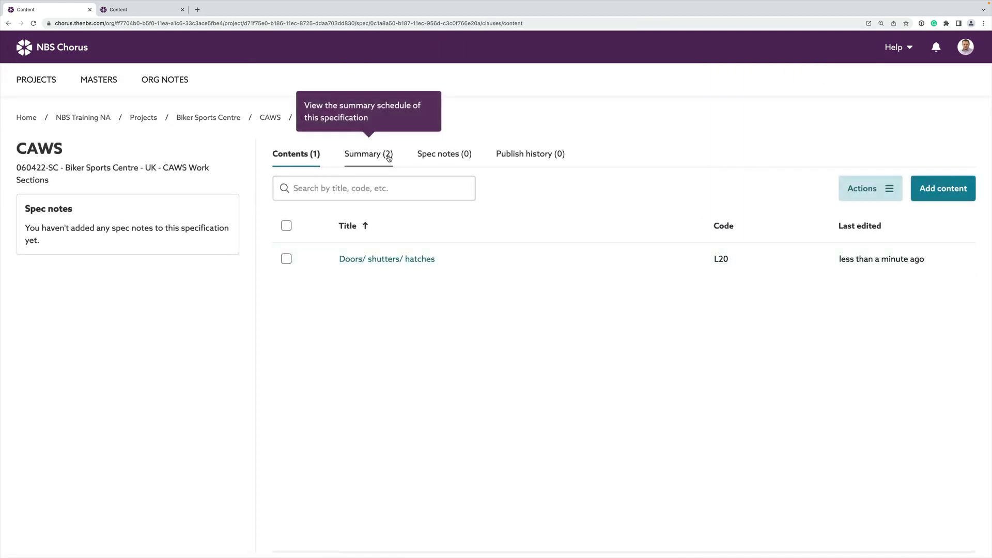
click(372, 157)
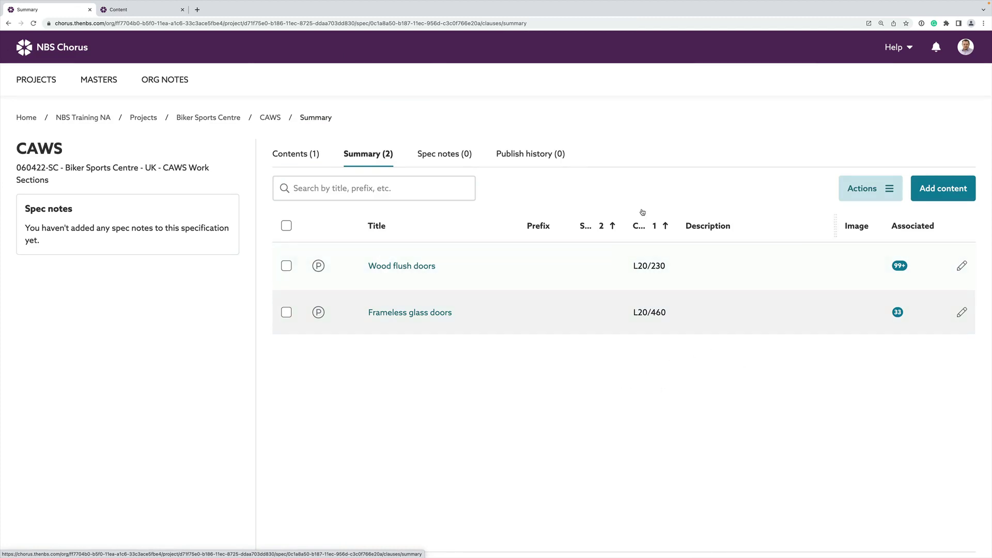
click(962, 266)
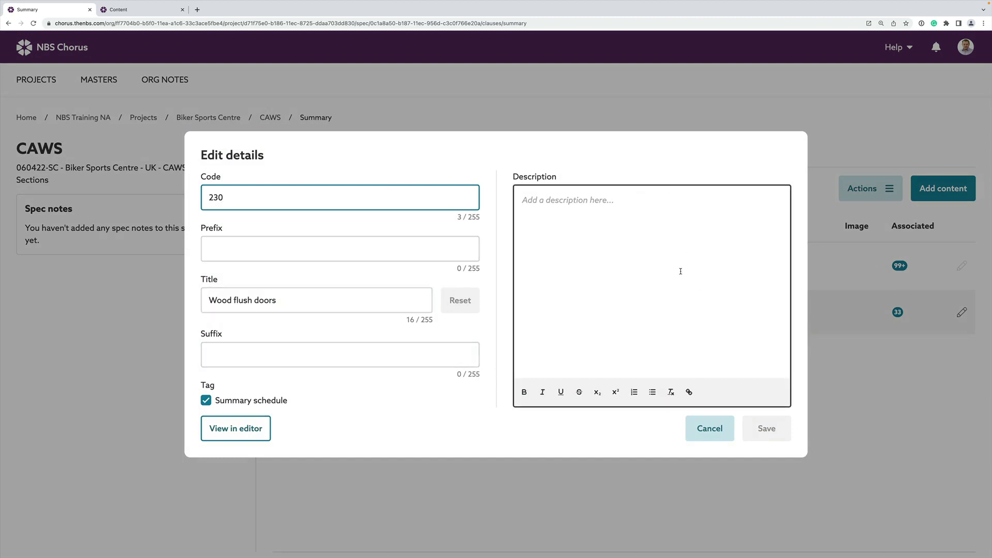
click(711, 432)
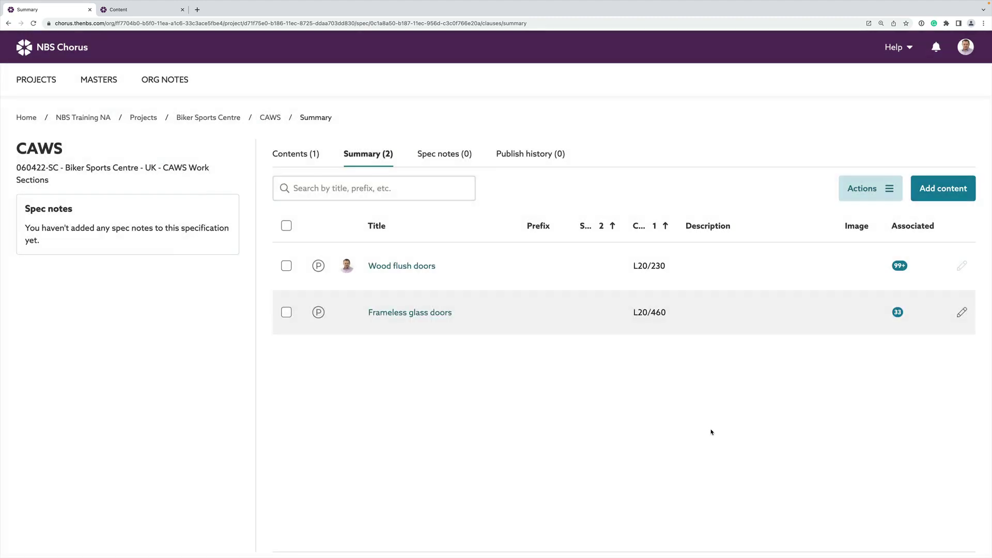
- Switch off the P status of Frameless glass doors in the summary schedule, and check that clause within the L20 section
click(318, 312)
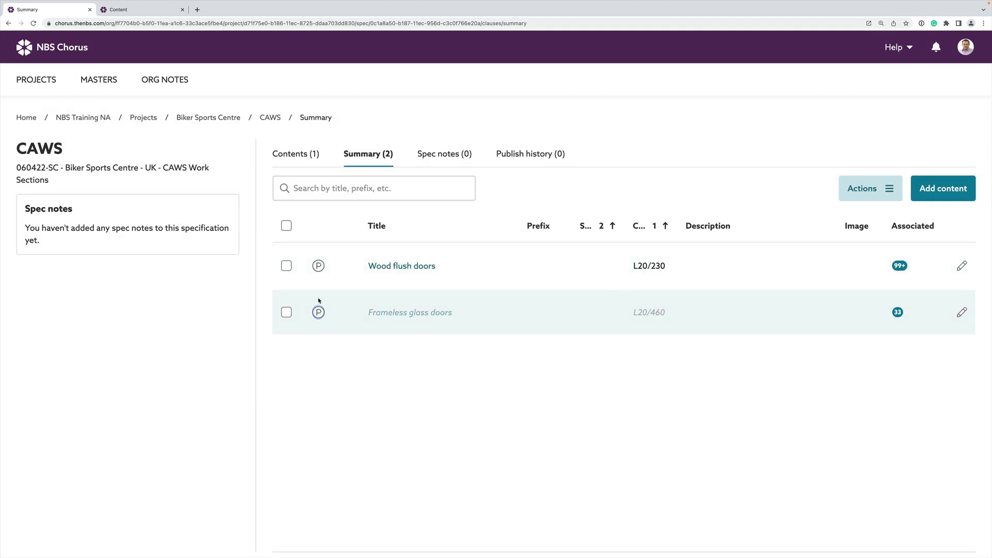
click(300, 156)
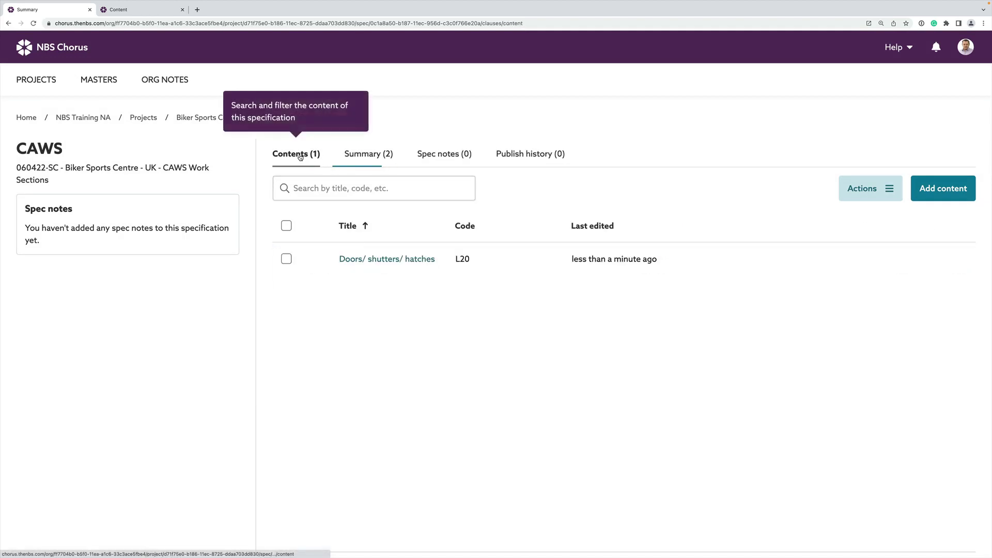
click(403, 259)
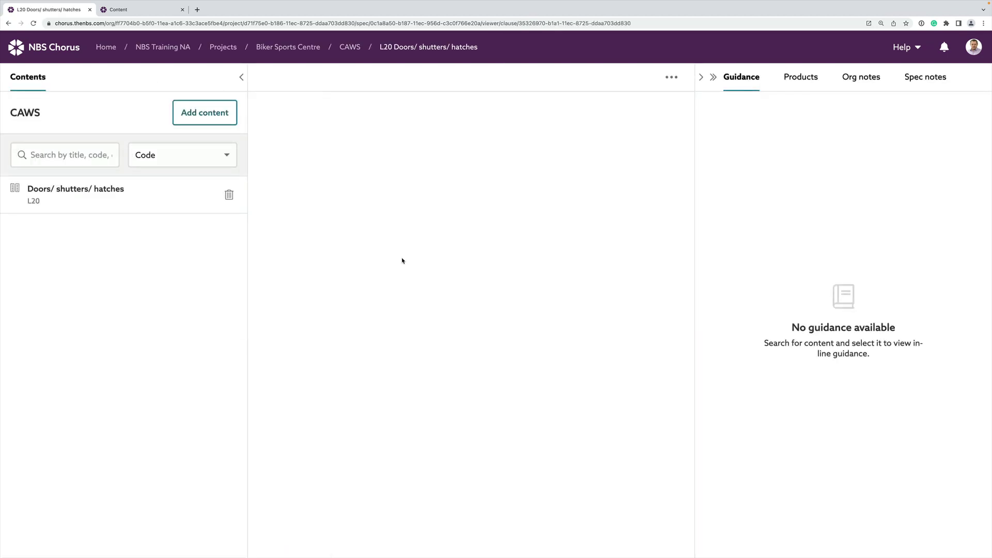
scroll(422, 334, down, 6)
scroll(422, 335, down, 15)
scroll(422, 335, down, 12)
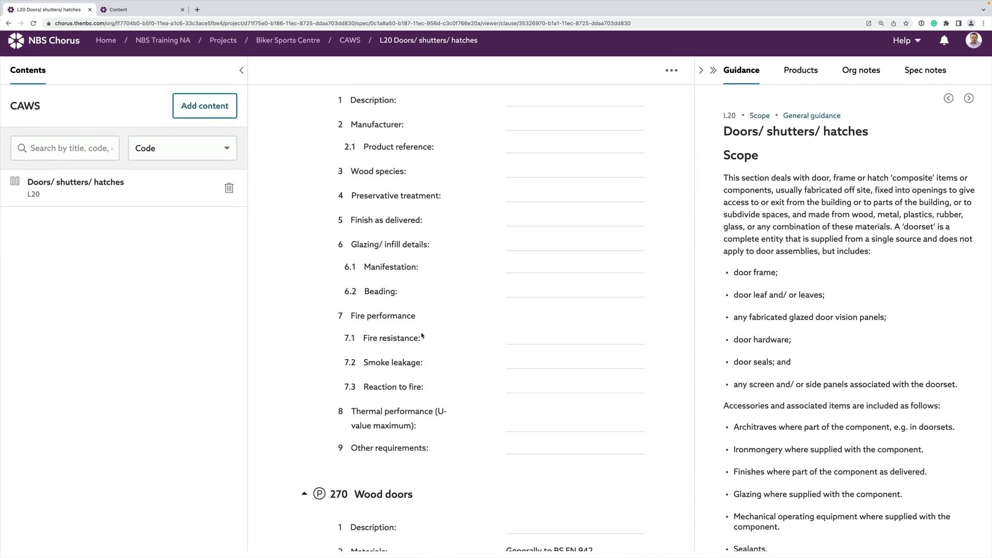
scroll(421, 335, down, 10)
scroll(443, 358, down, 12)
scroll(443, 358, down, 12)
scroll(442, 358, down, 8)
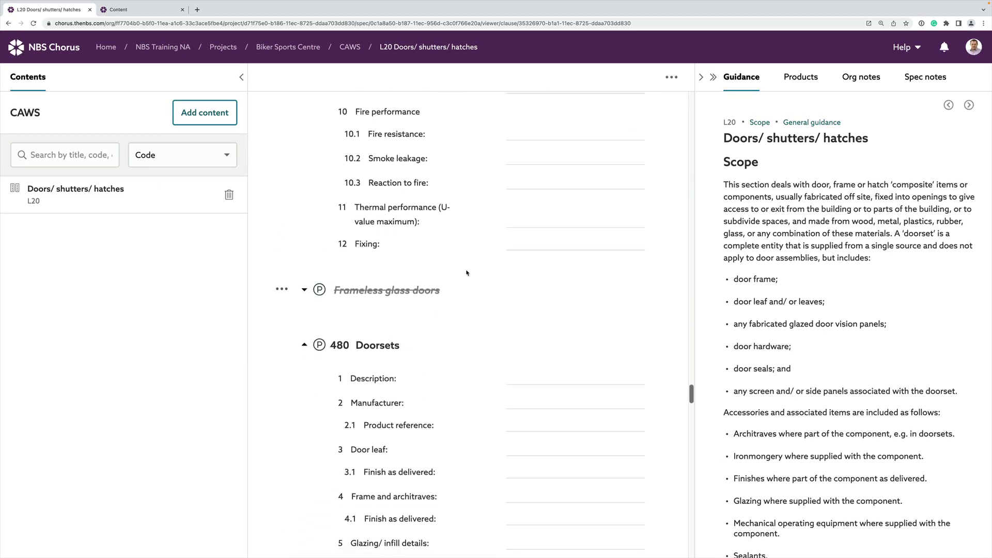
- Switch clause 460 Frameless glass doors back on in the L20 section and return to the CAWS summary schedule
click(320, 290)
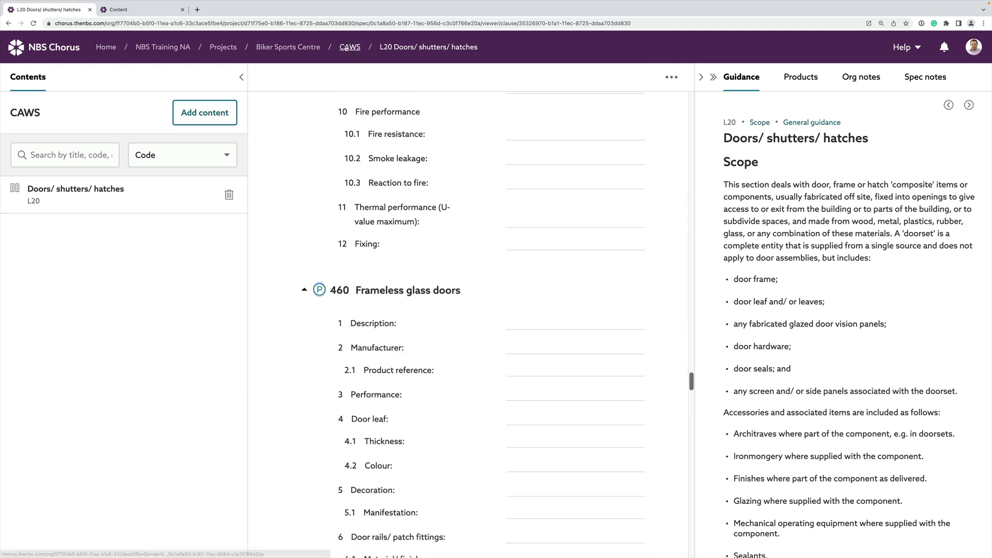
click(346, 47)
click(368, 155)
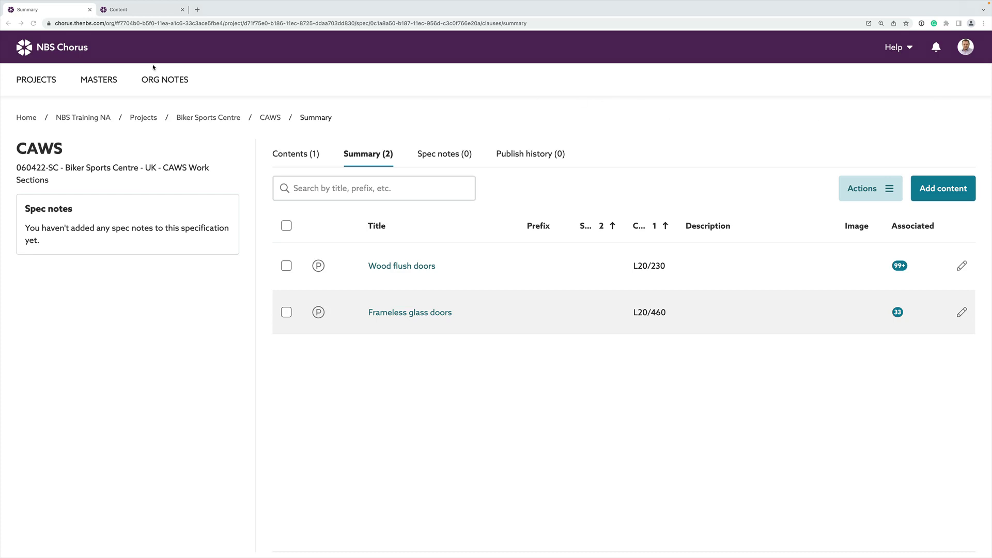
- Open the Educational Master in the Summary Schedules Master folder and review its contents and summary schedule
click(43, 84)
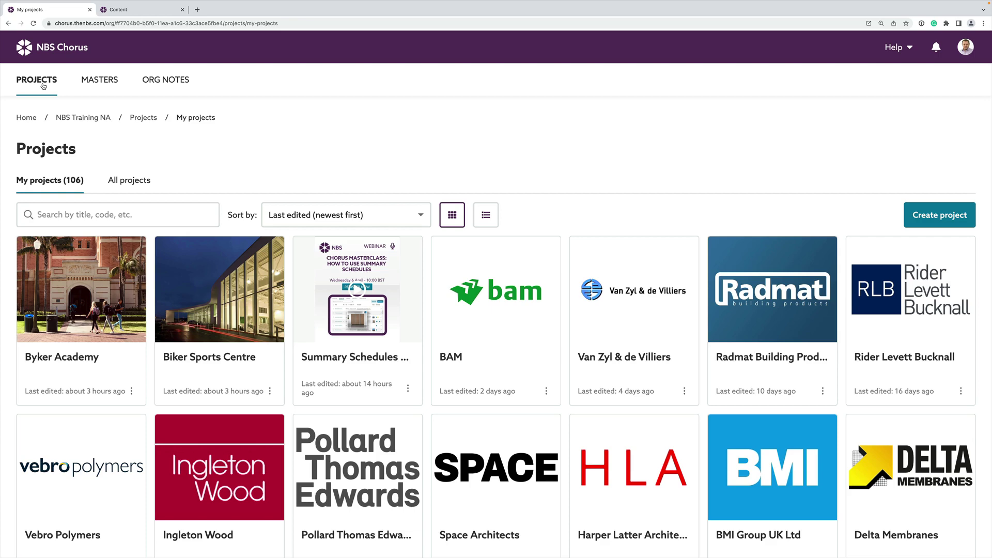
click(101, 83)
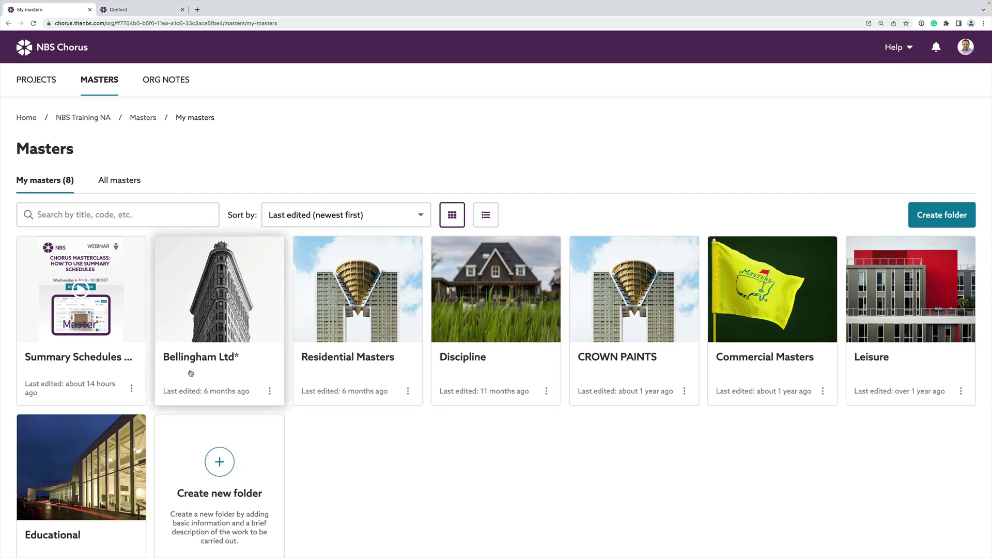
click(83, 364)
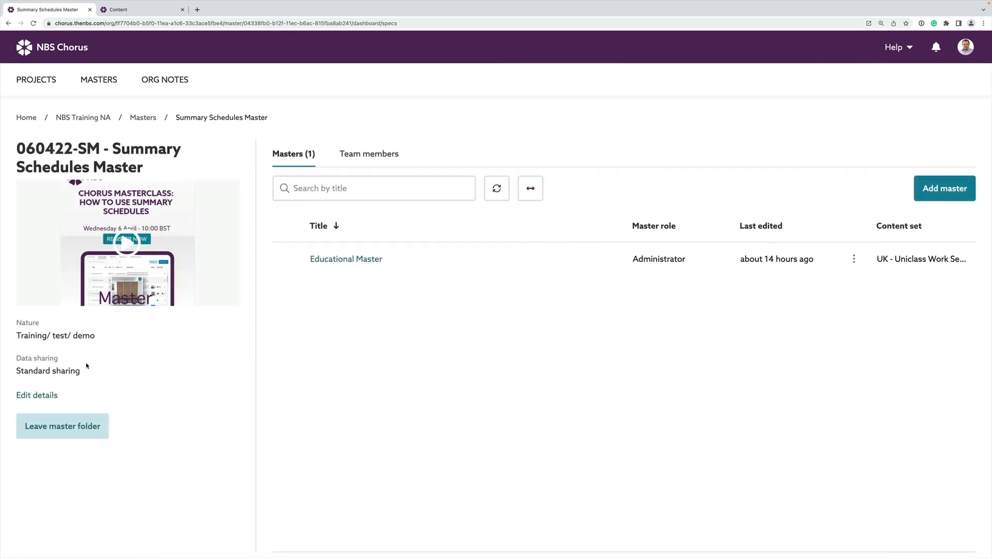
click(343, 262)
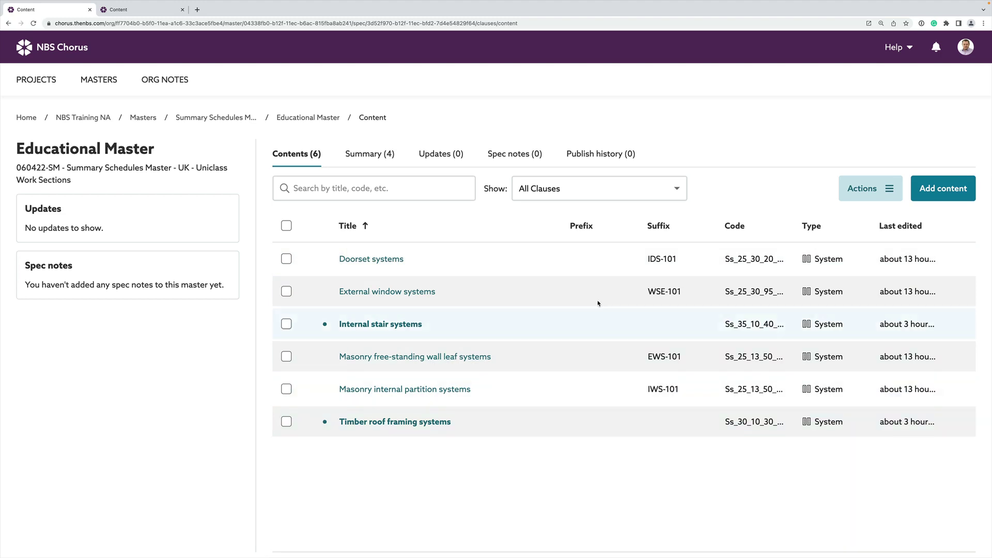
click(355, 158)
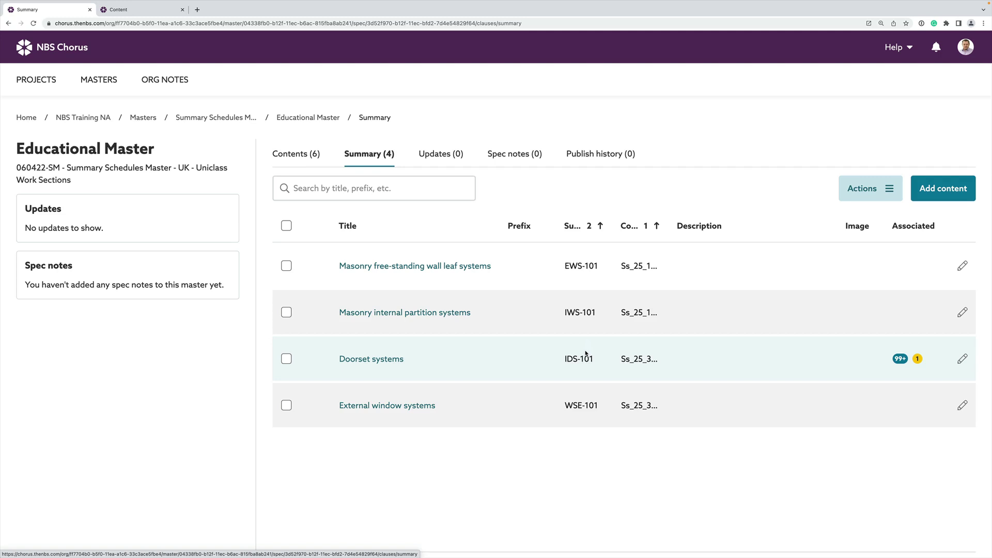
click(300, 157)
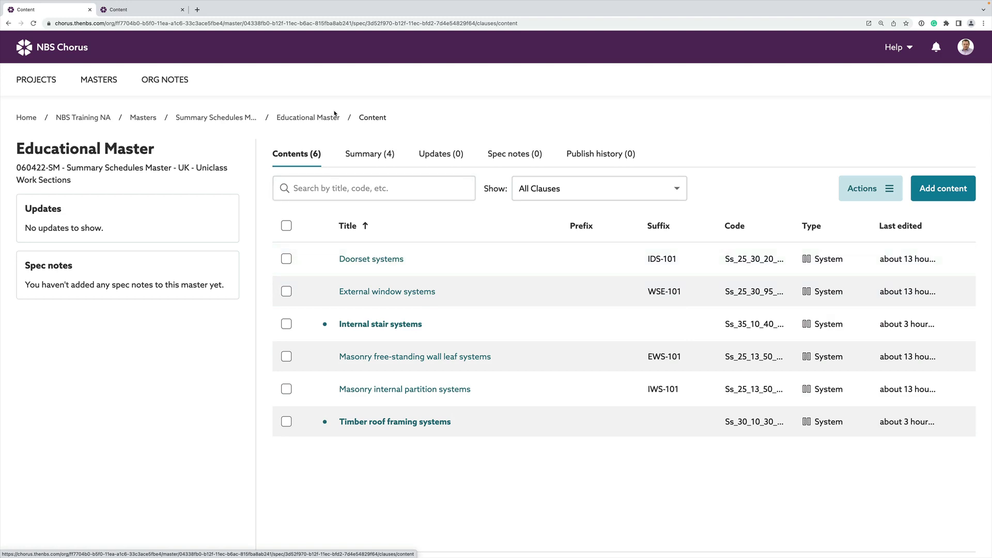
- Set up a copy of the Educational Master to projects, choosing 060422-HH Byker Academy as the destination
click(247, 120)
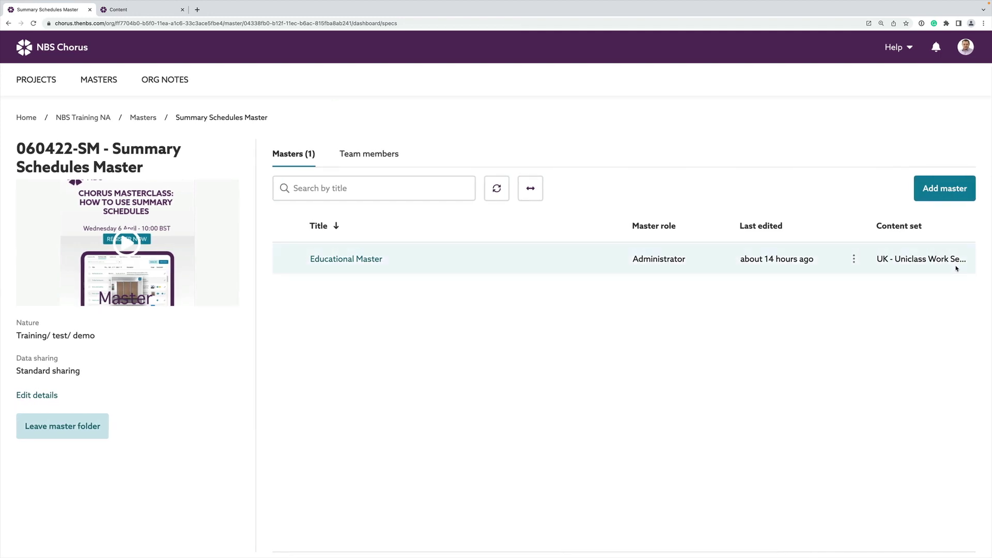
click(855, 261)
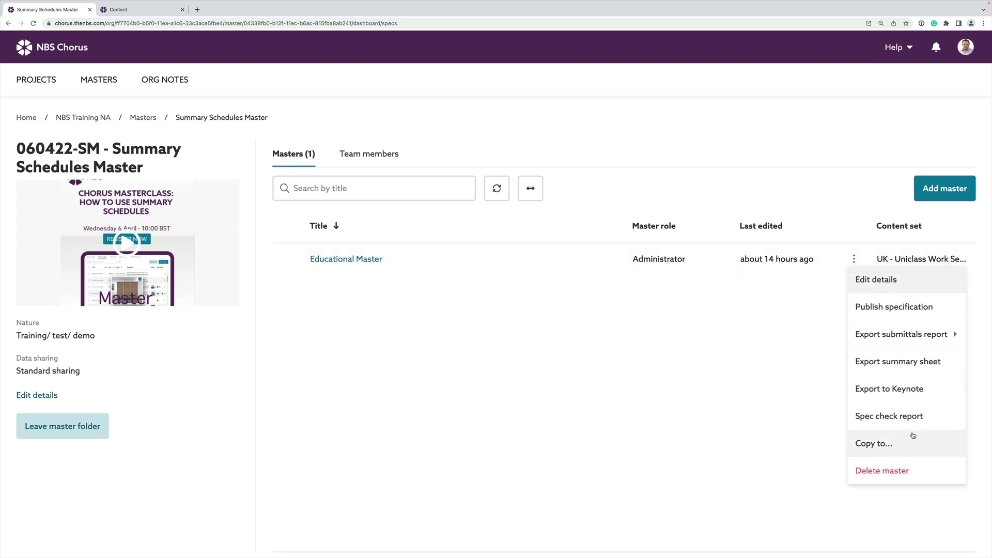
click(885, 441)
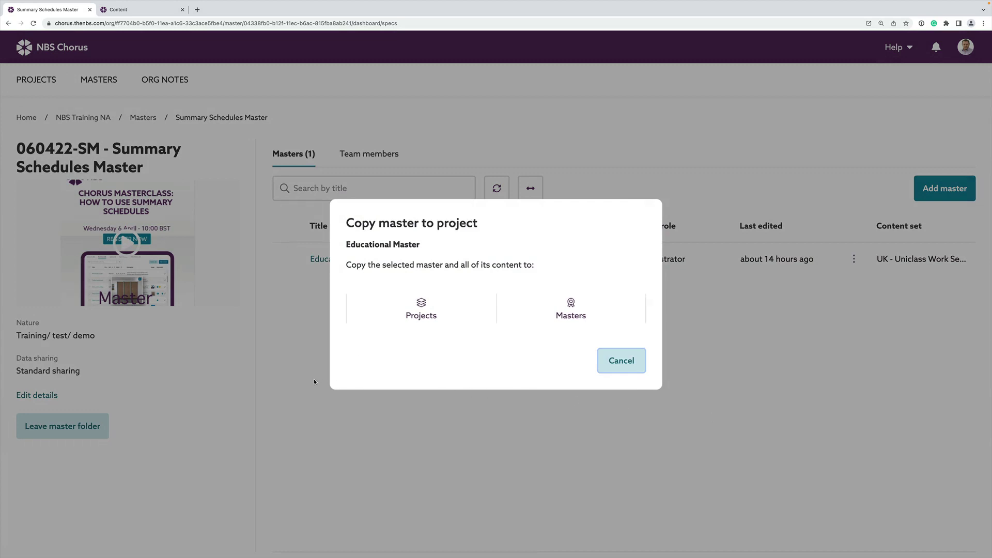
click(424, 307)
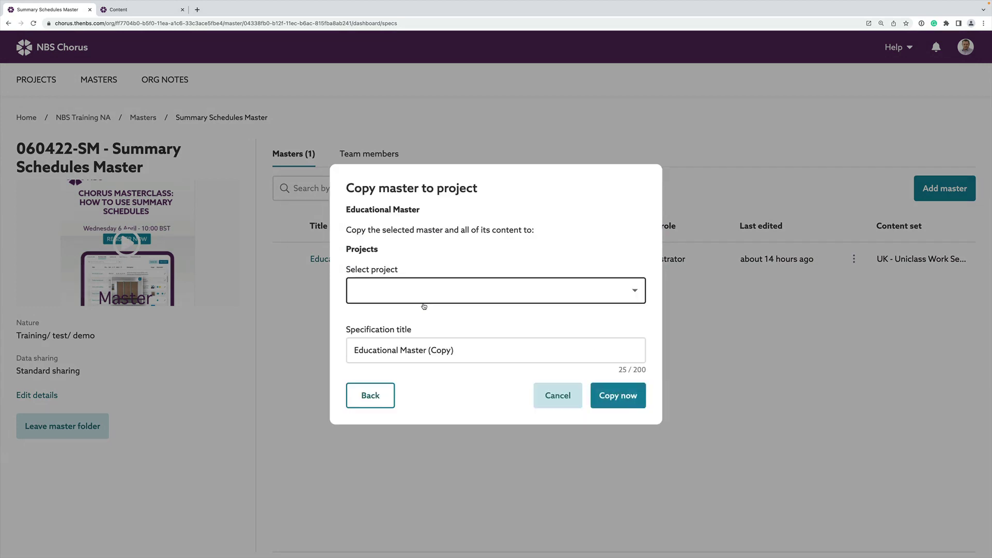
click(618, 296)
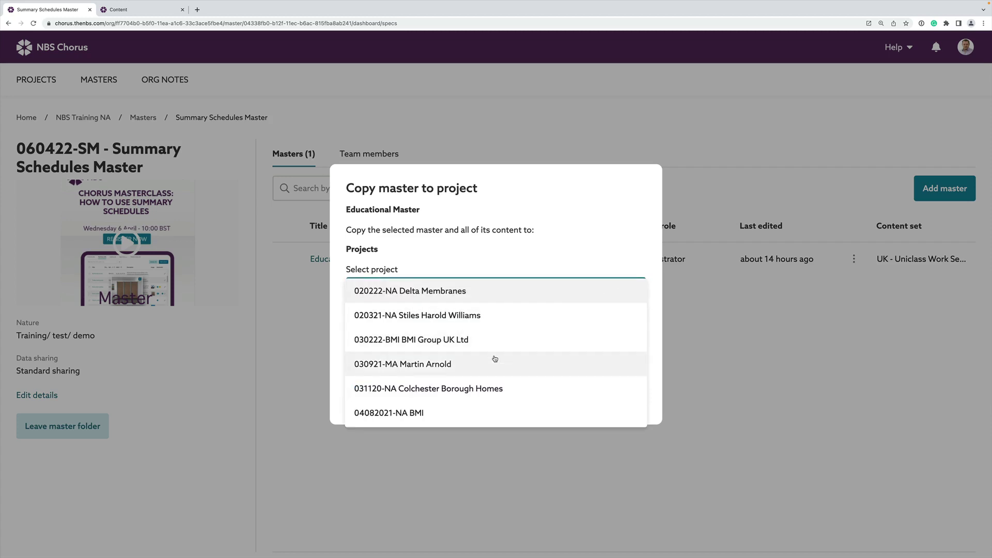
scroll(493, 359, down, 1)
scroll(495, 359, down, 3)
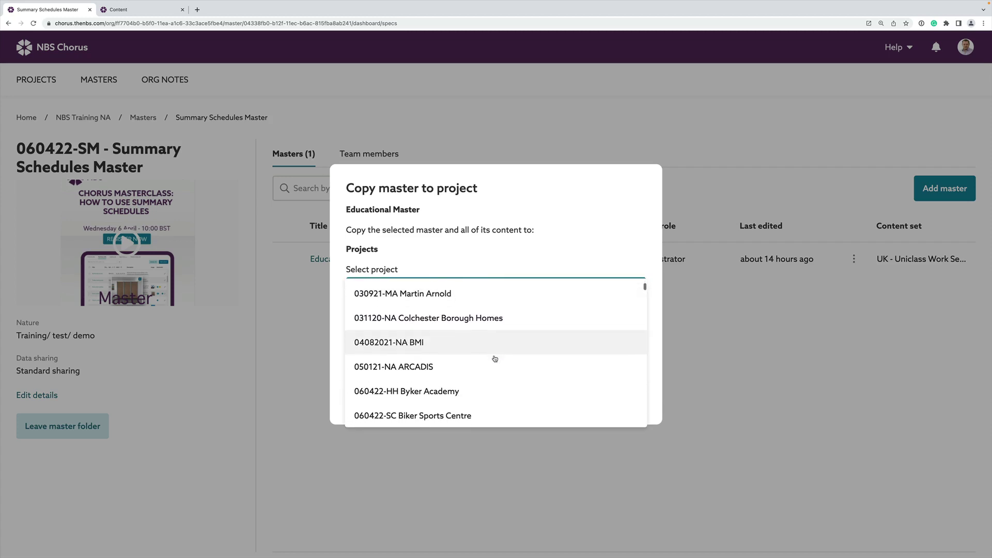
scroll(494, 359, down, 2)
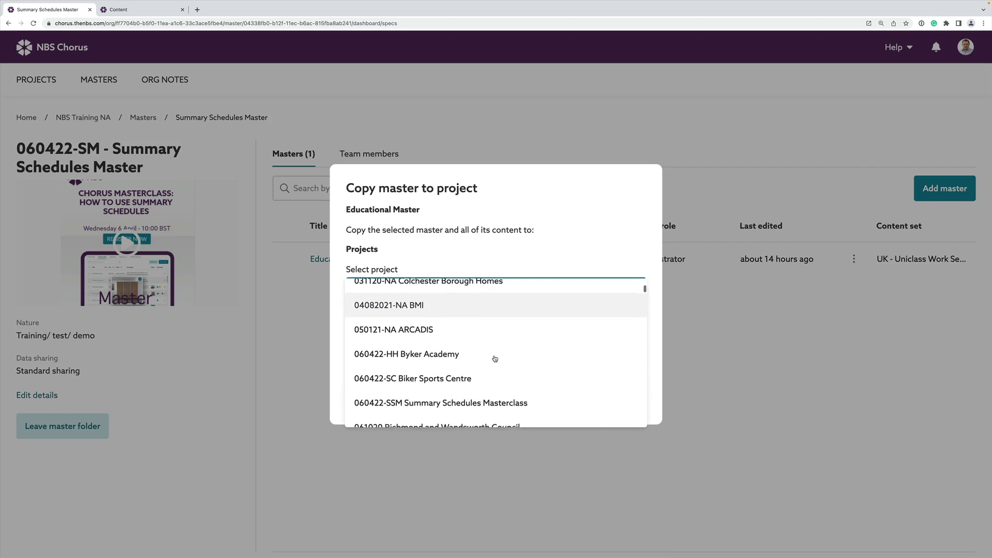
scroll(493, 359, down, 2)
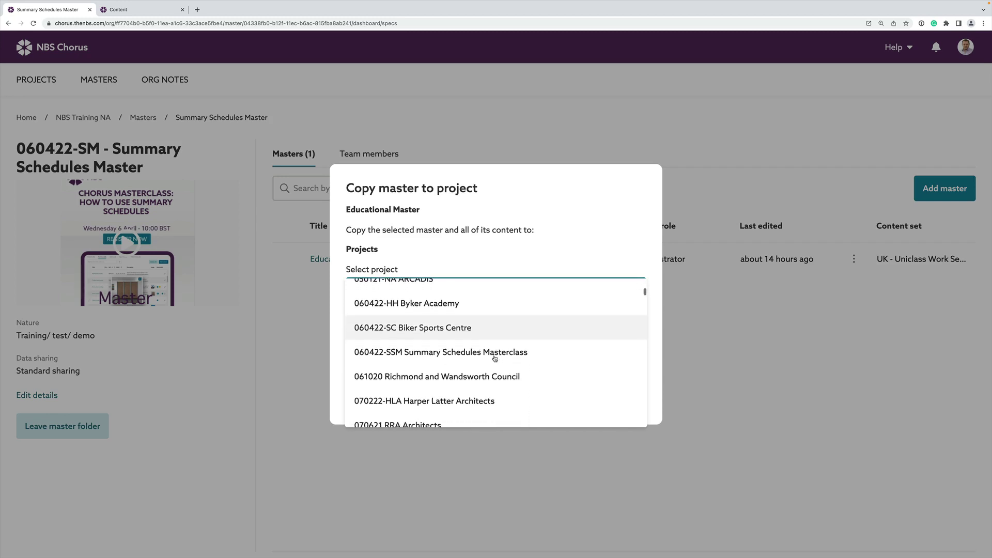
scroll(426, 373, down, 1)
scroll(426, 373, down, 1)
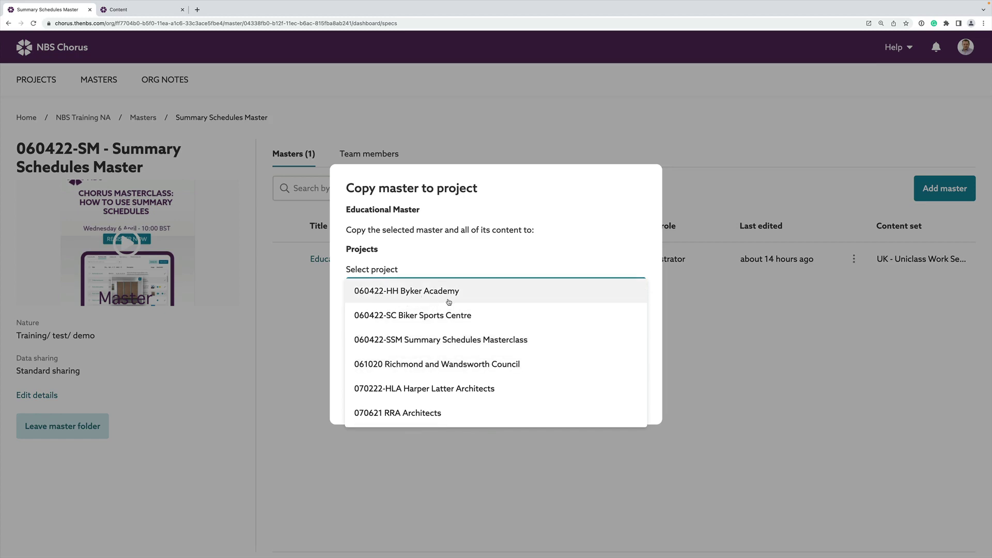
click(409, 296)
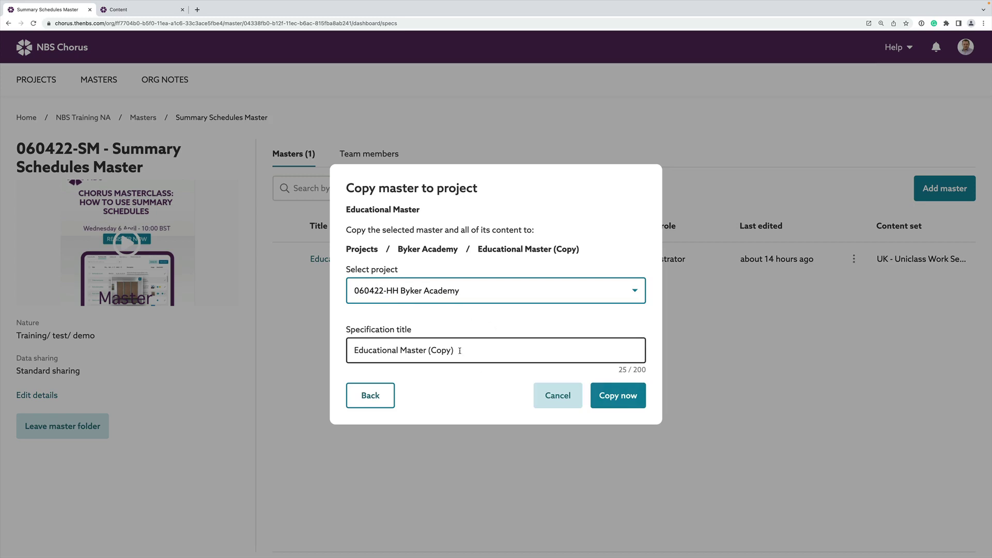
- Title the copied specification Upper Building and carry out the copy
triple_click(391, 349)
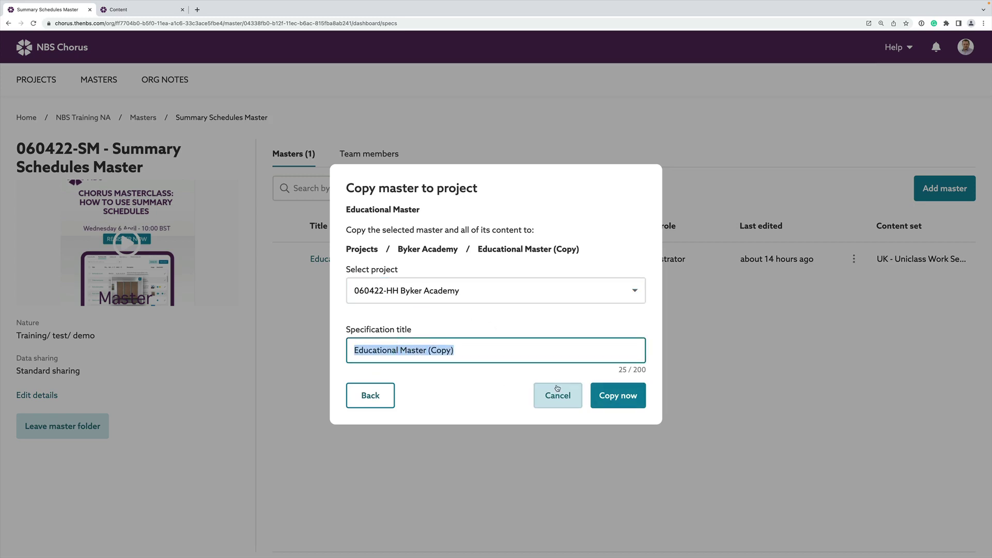
key(BackSpace)
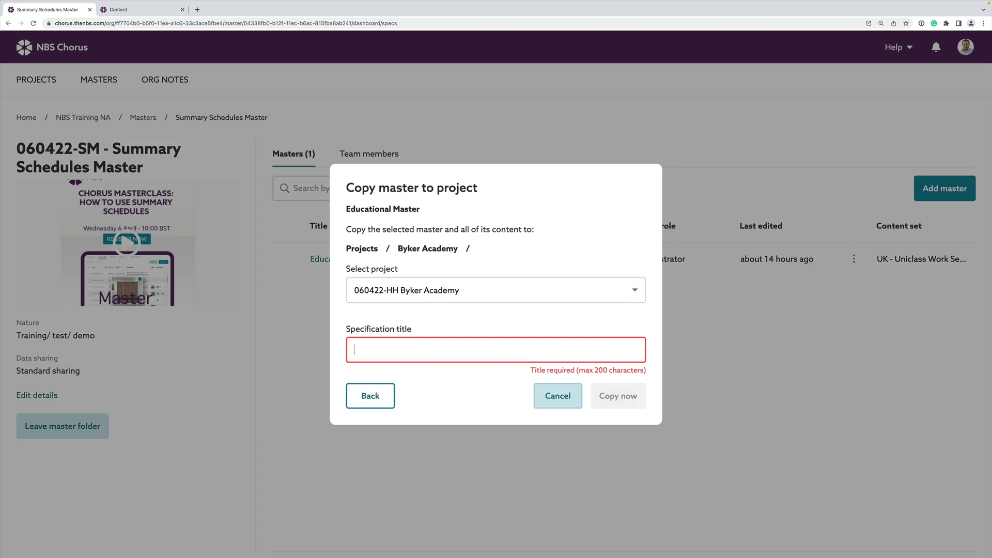
text(Upper Buil)
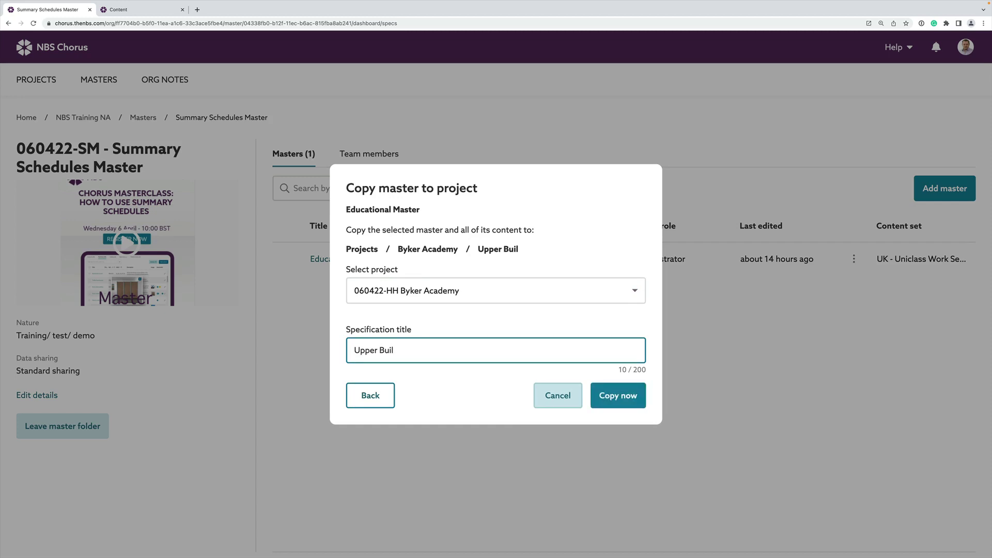
text(ding)
click(618, 396)
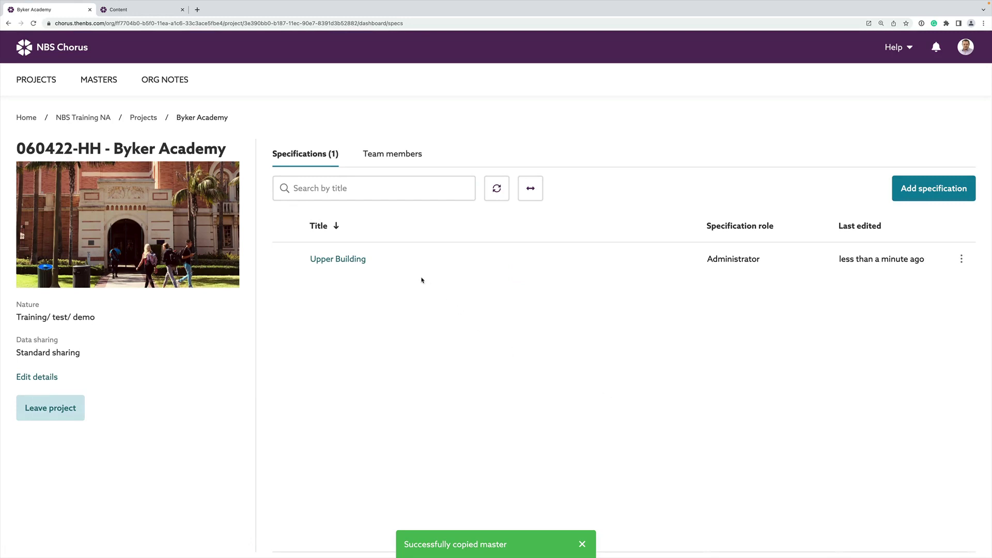
- Open the Upper Building specification and review its summary schedule and contents
click(355, 259)
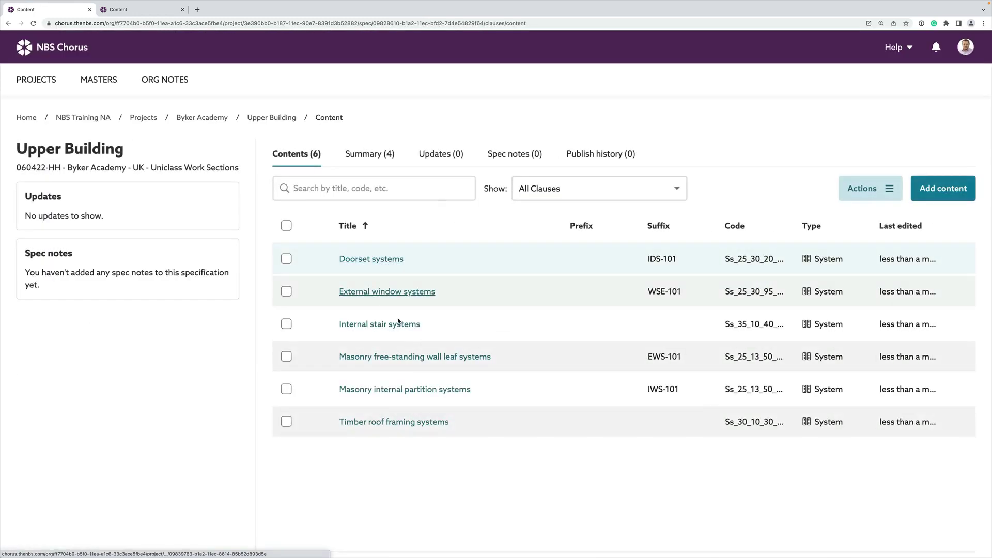
click(382, 154)
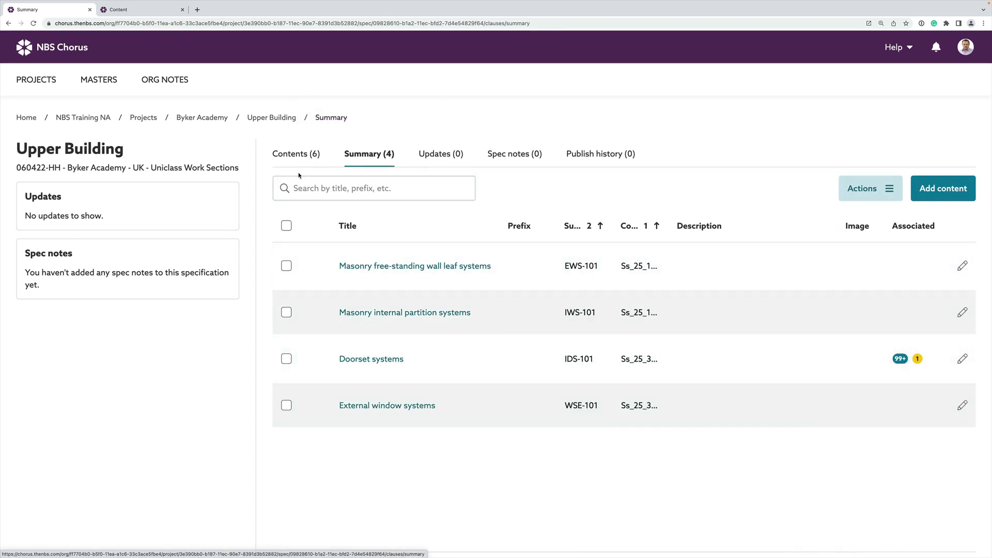
click(299, 159)
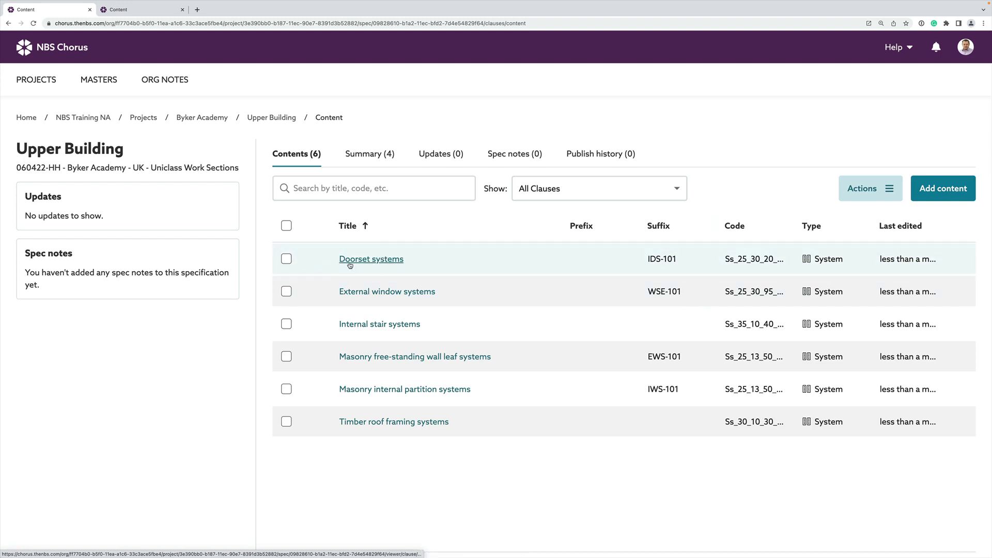
- Duplicate the Doorset systems IDS-101 clause twice in Upper Building and check the copies in the summary schedule
click(287, 259)
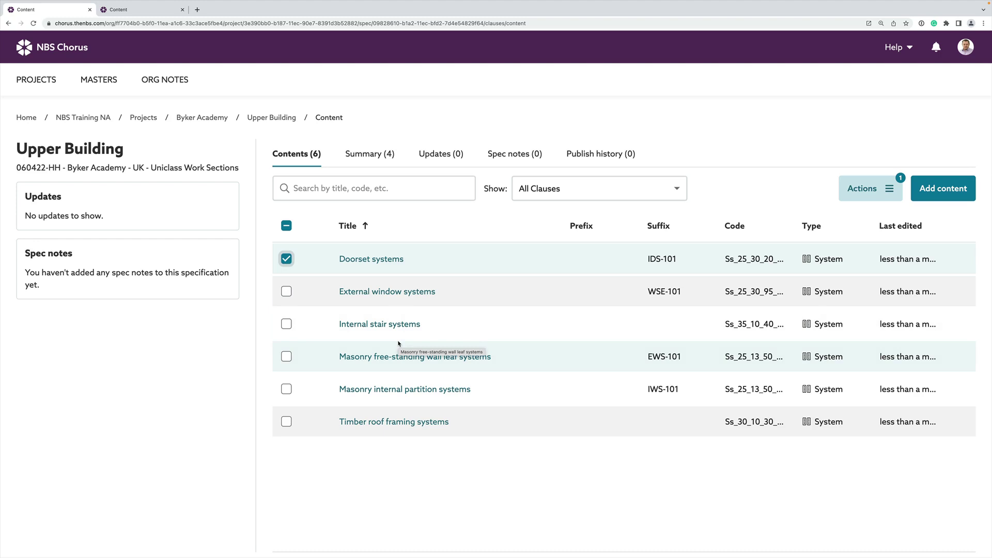
key(ctrl+c)
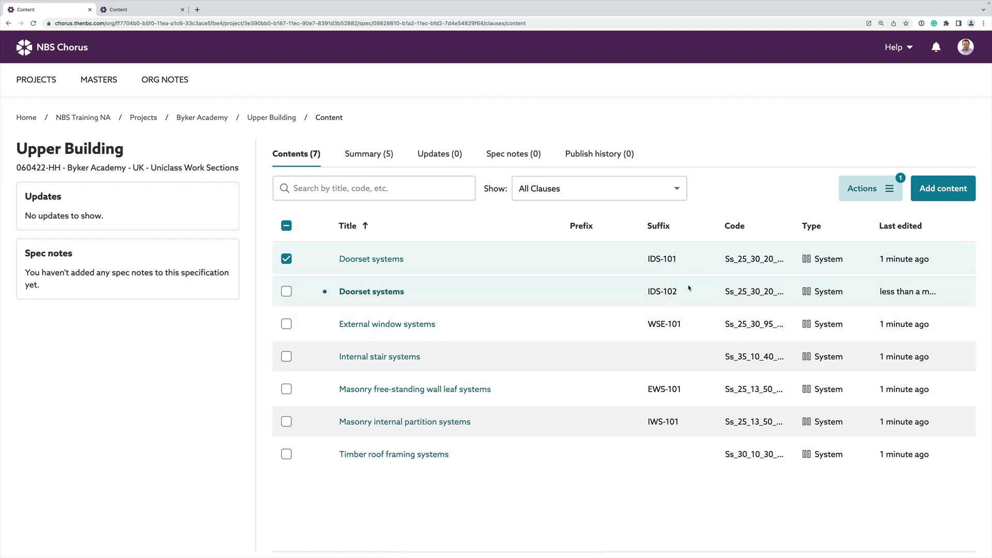
key(ctrl+v)
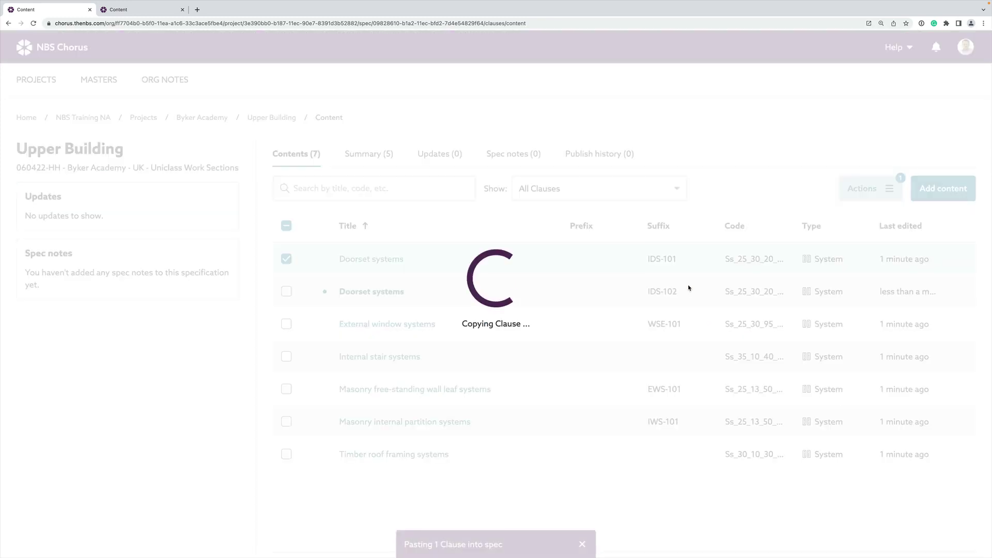
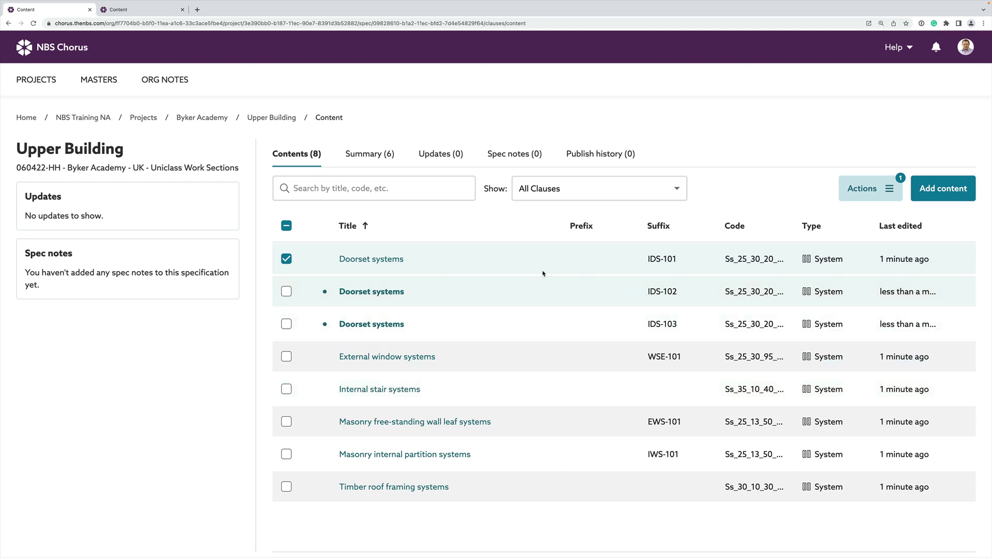
click(376, 162)
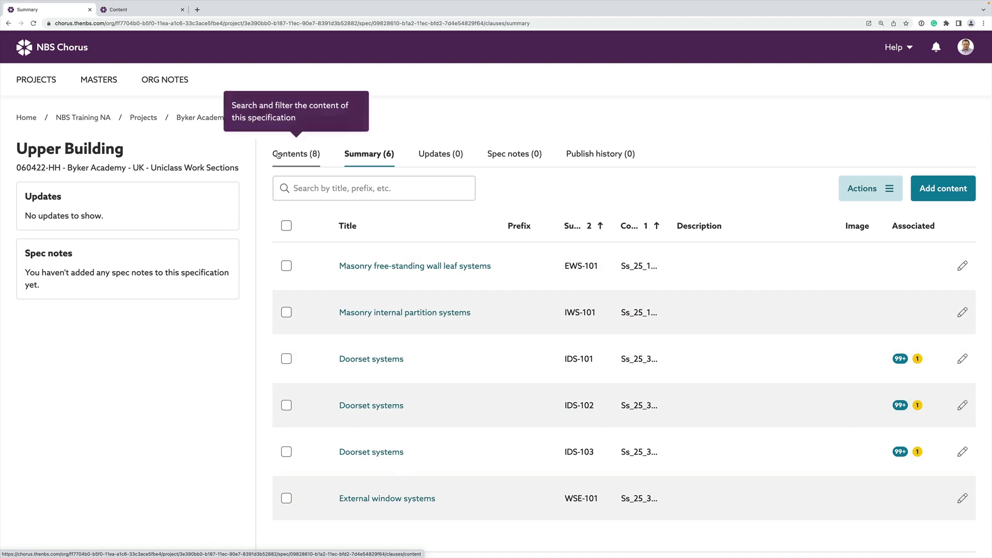
- Return to the Byker Academy project and set up a copy of the Upper Building specification to Projects
click(277, 119)
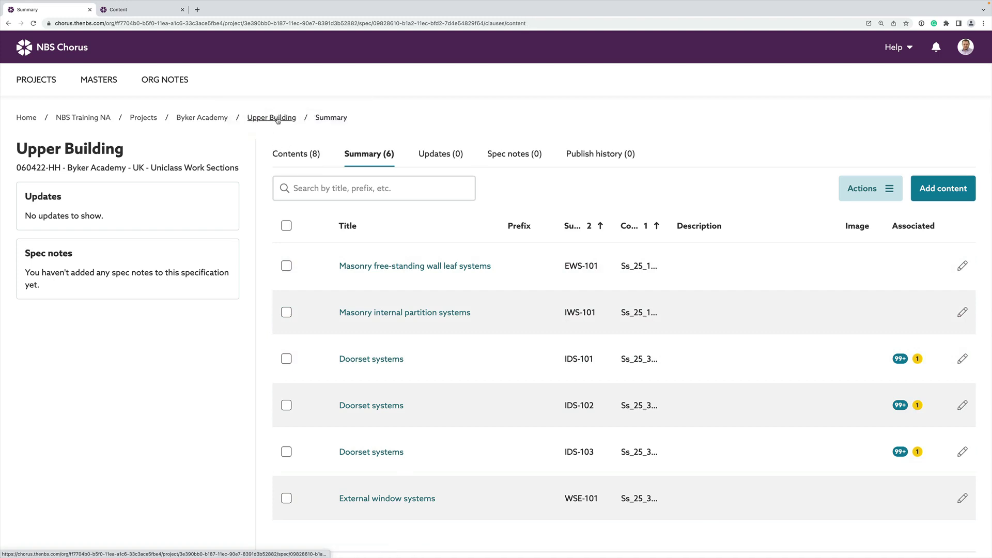
click(215, 118)
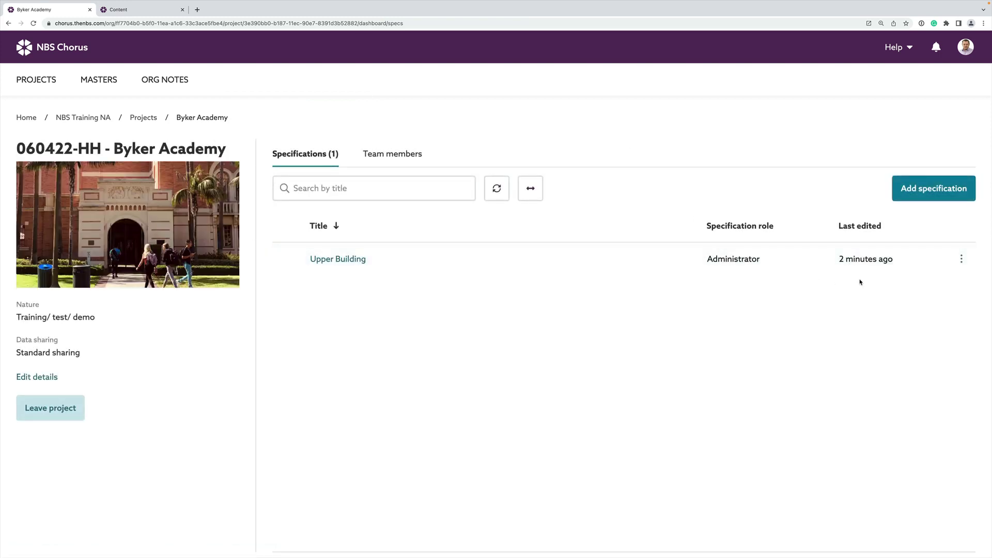
click(962, 259)
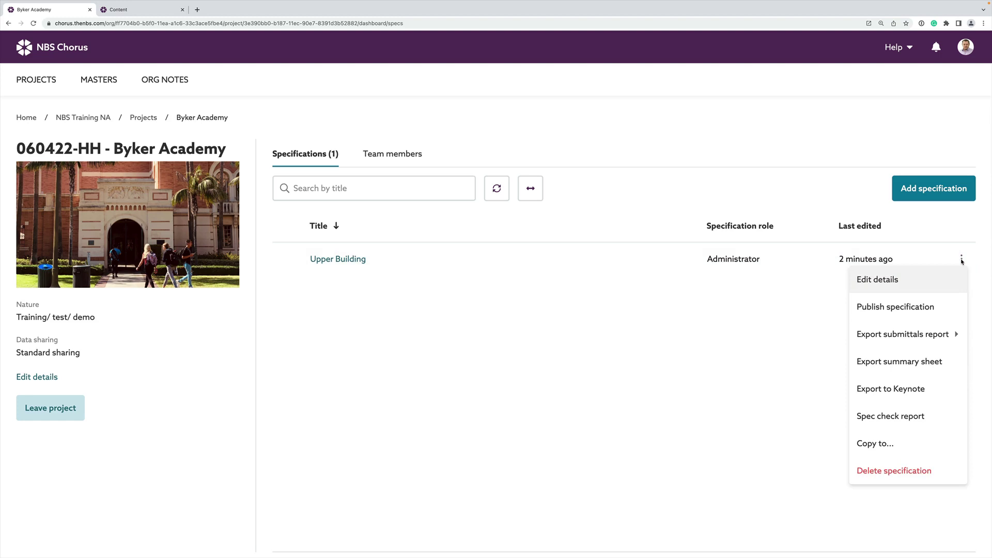
click(873, 443)
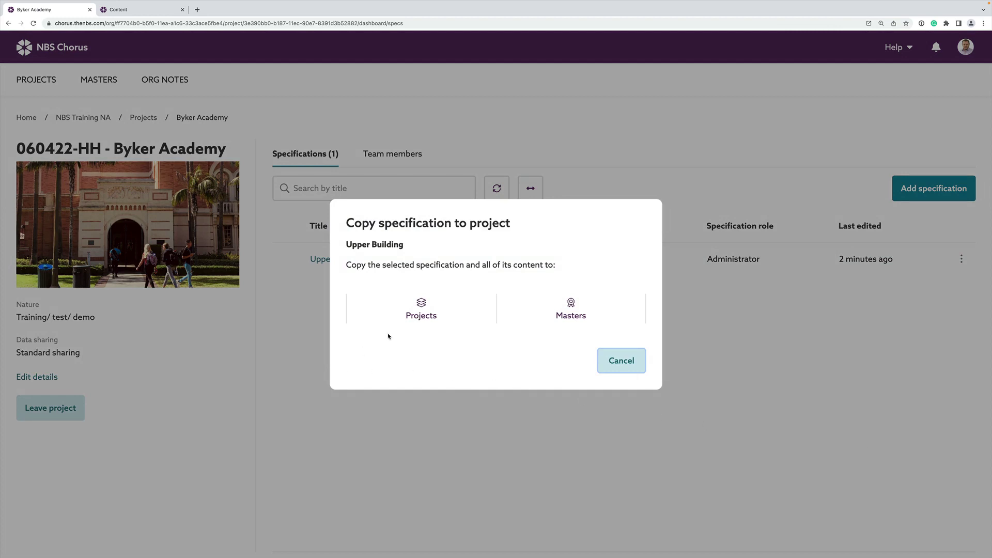
click(419, 306)
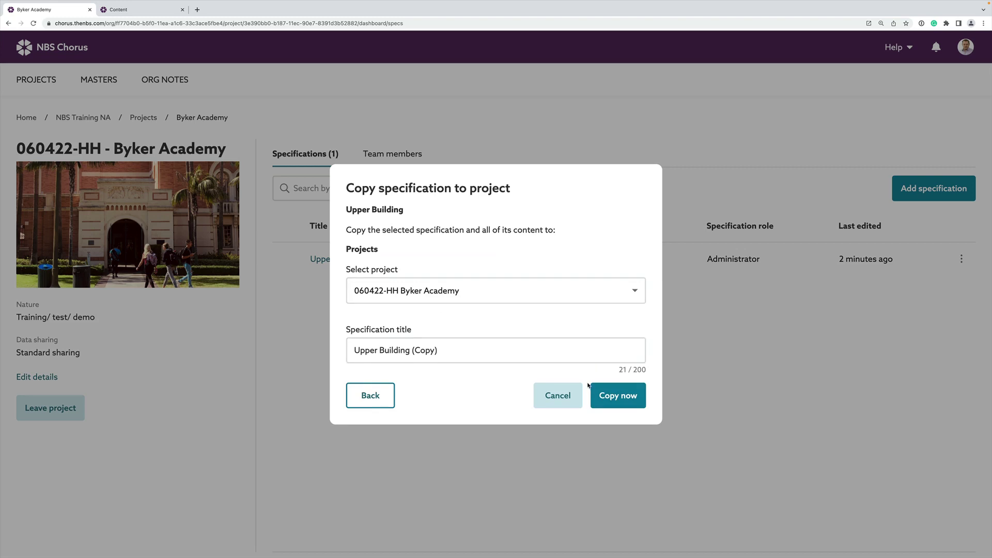
- Title the copied specification Upper Building (Summary schedule) and copy it into 060422-HH Byker Academy
click(435, 351)
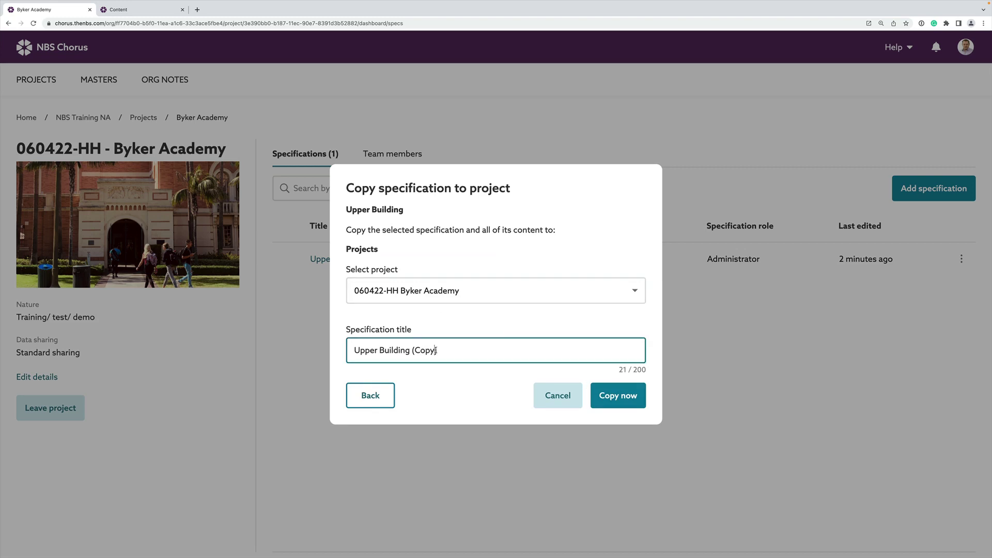
key(BackSpace)
key(BackSpace)
key(BackSpace)
key(BackSpace)
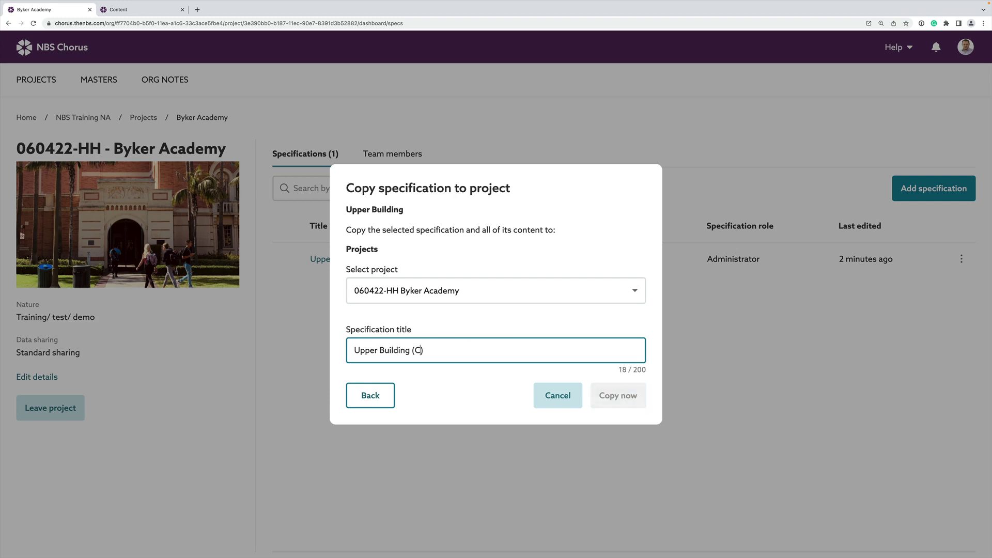
text(Summary schedule)
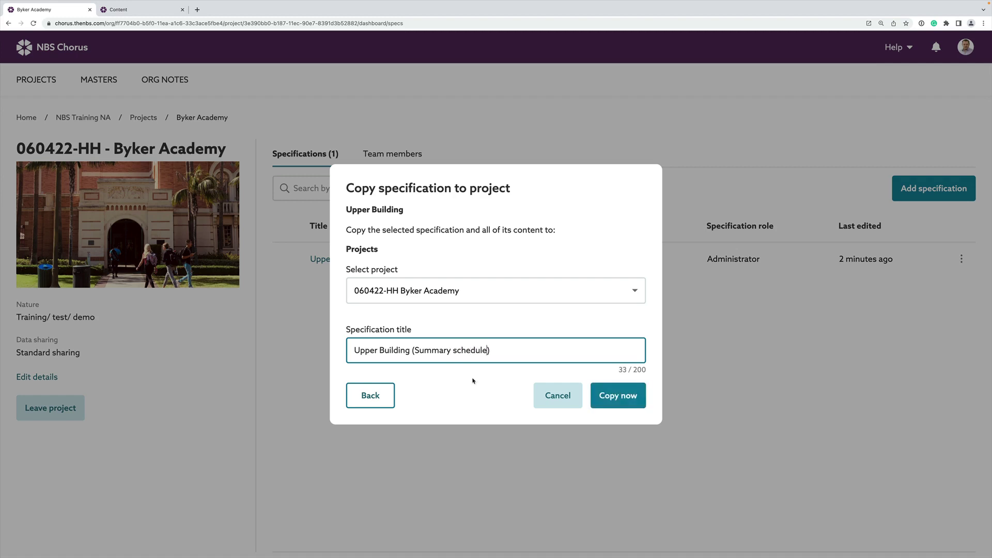
click(608, 396)
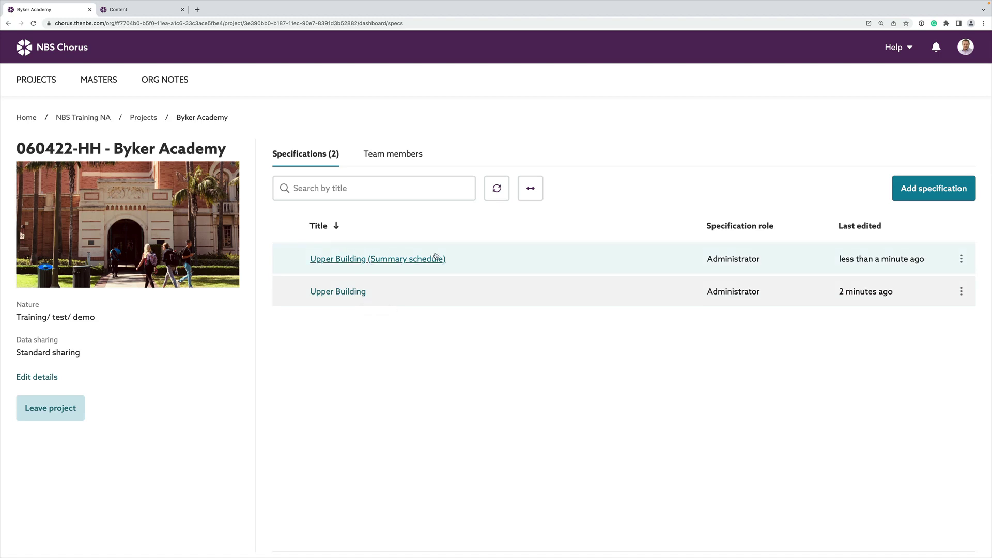
- Check the contents of Upper Building (Summary schedule), and review the original Upper Building's contents and summary schedule
click(384, 263)
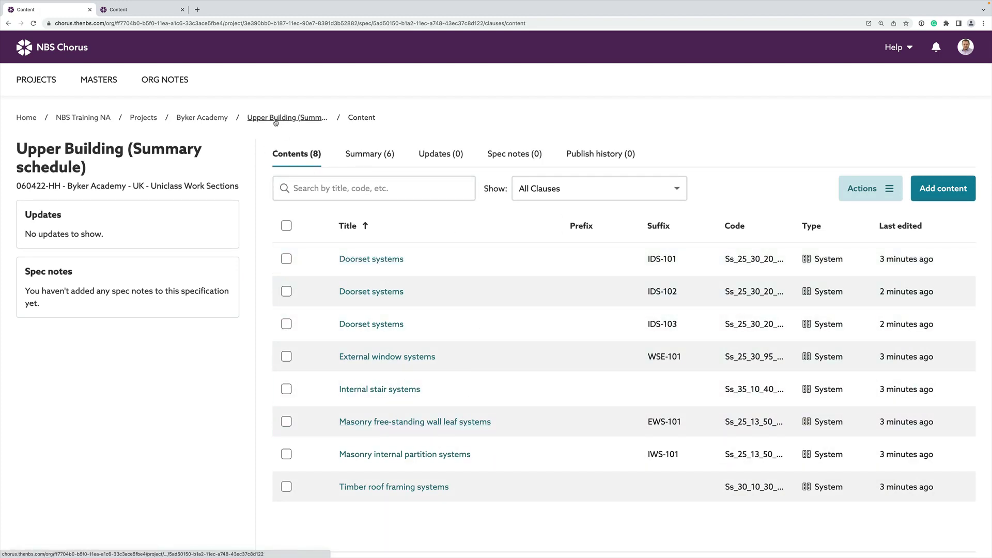
click(214, 122)
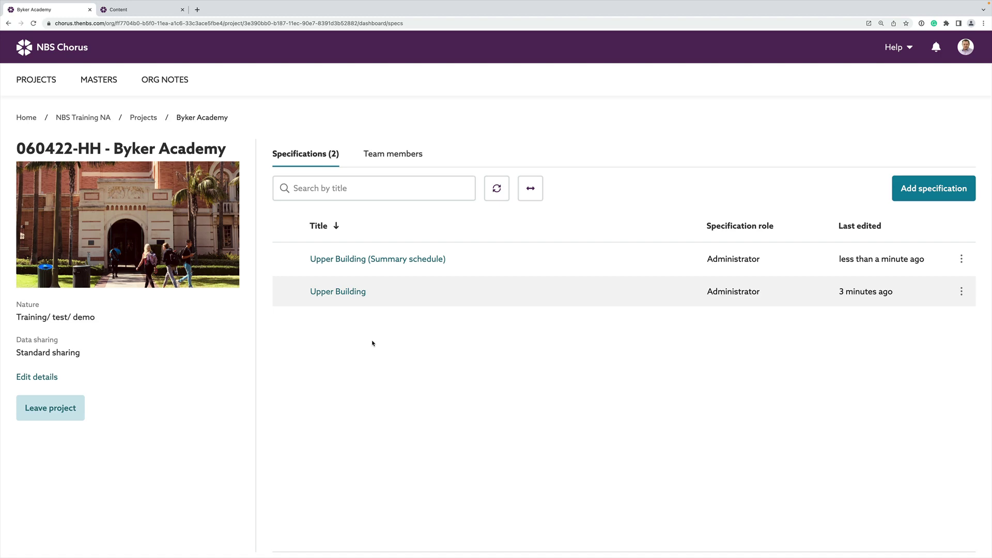
click(338, 291)
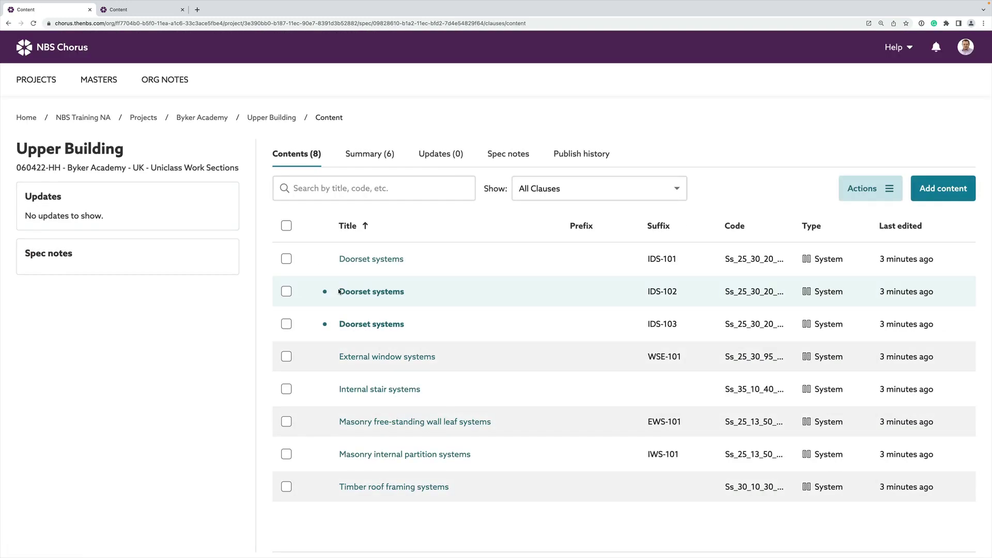
click(370, 154)
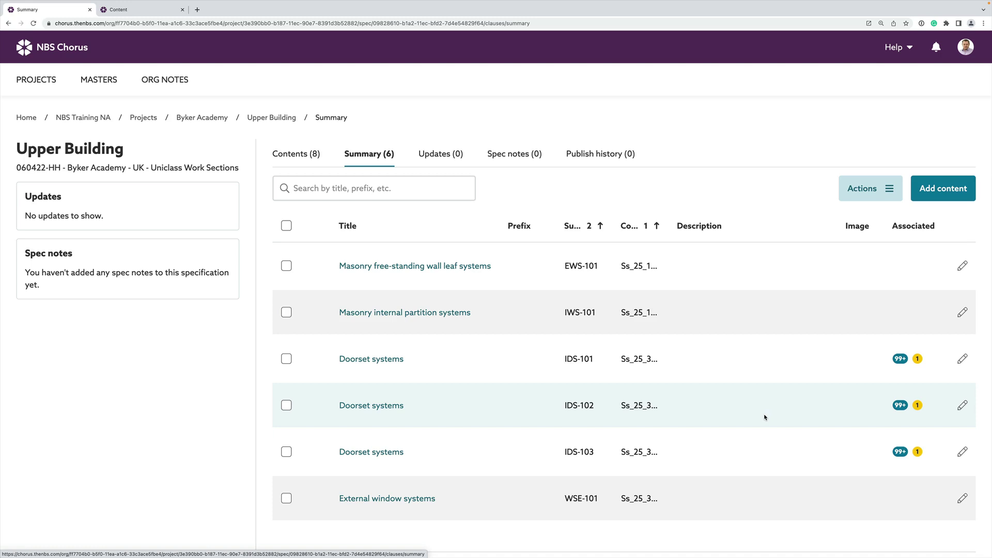
click(300, 159)
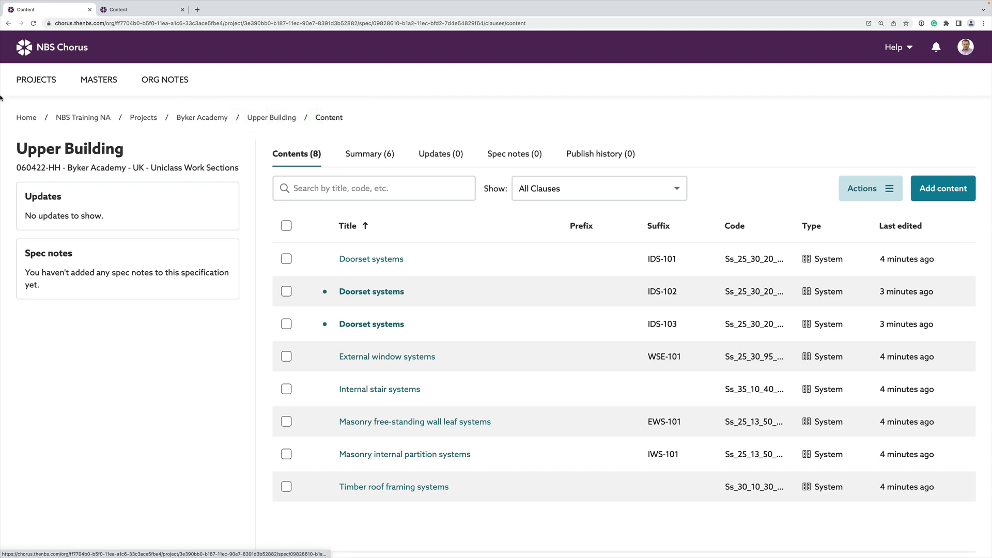
- Export the summary schedule of the Summer House specification from the Summary Schedules Masterclass project
click(25, 118)
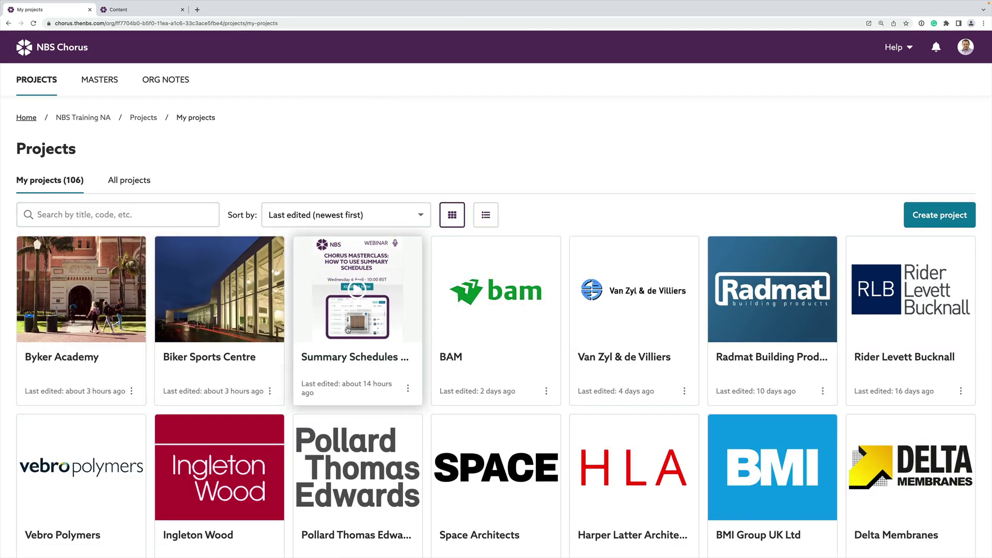
click(410, 336)
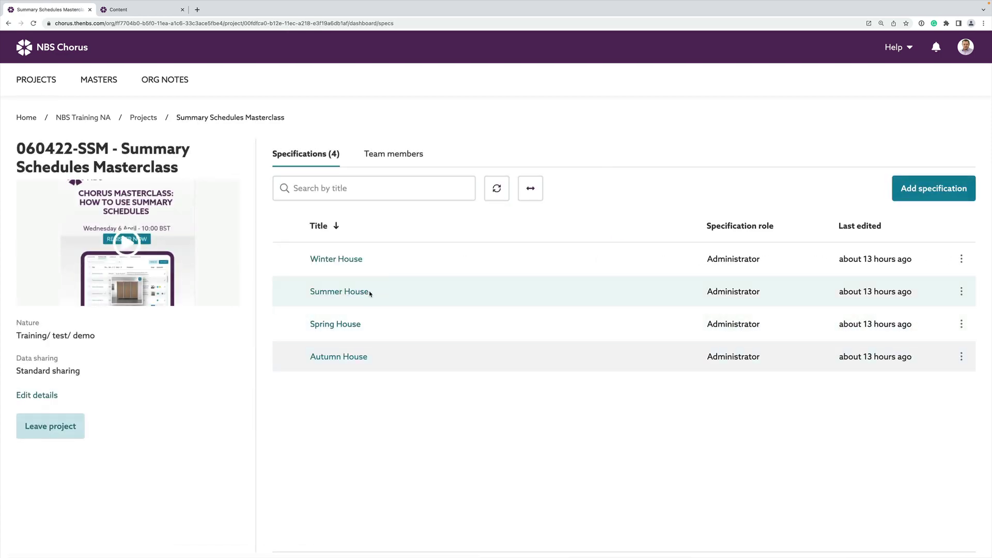
click(339, 292)
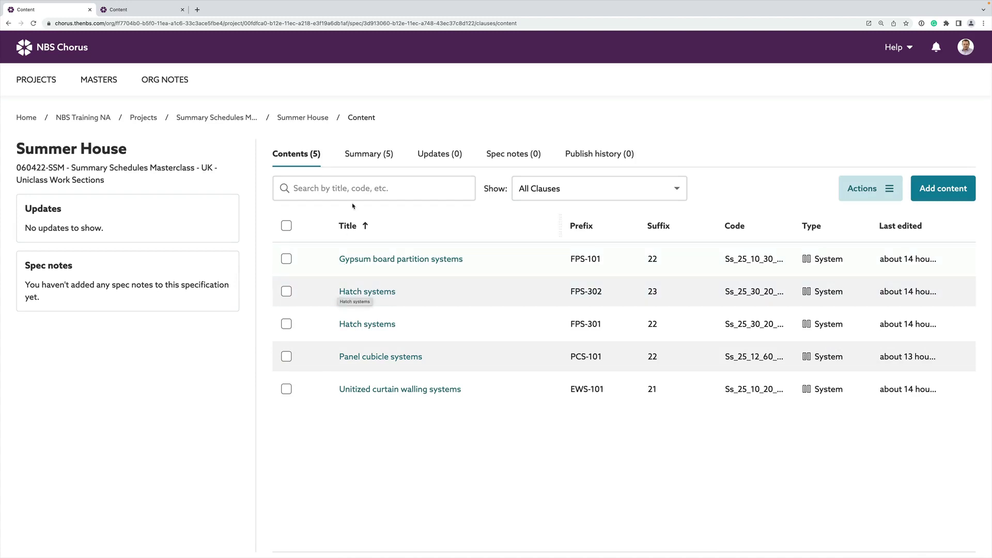
click(365, 158)
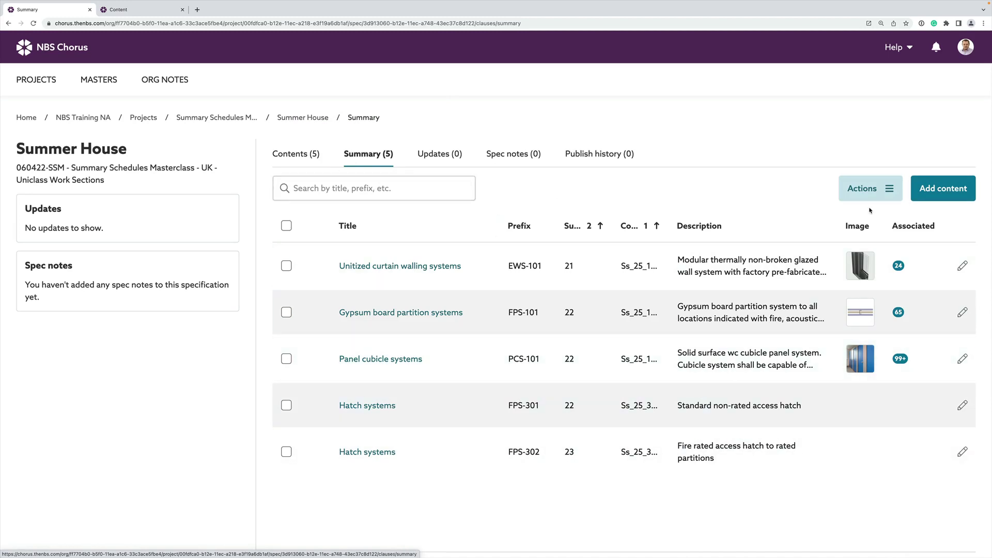
click(861, 189)
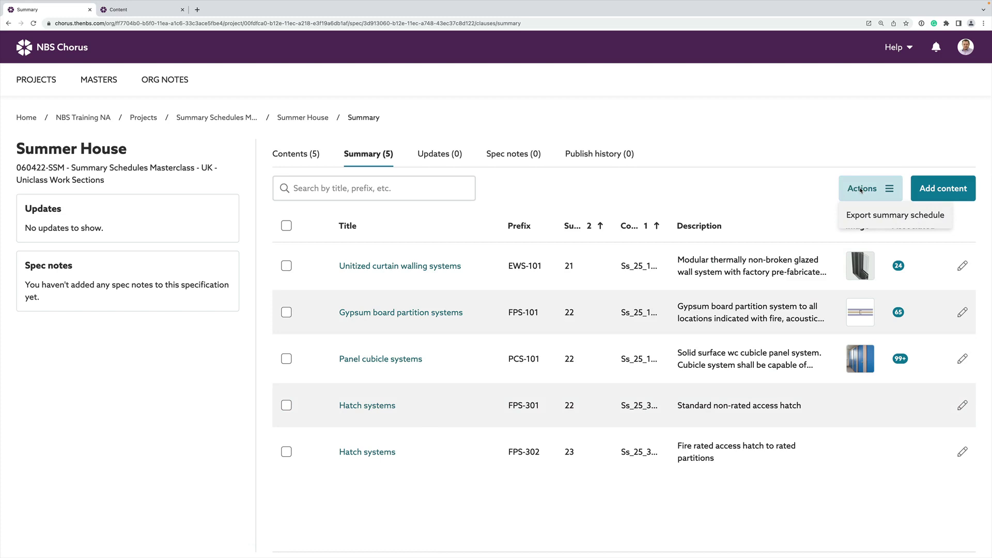
click(892, 216)
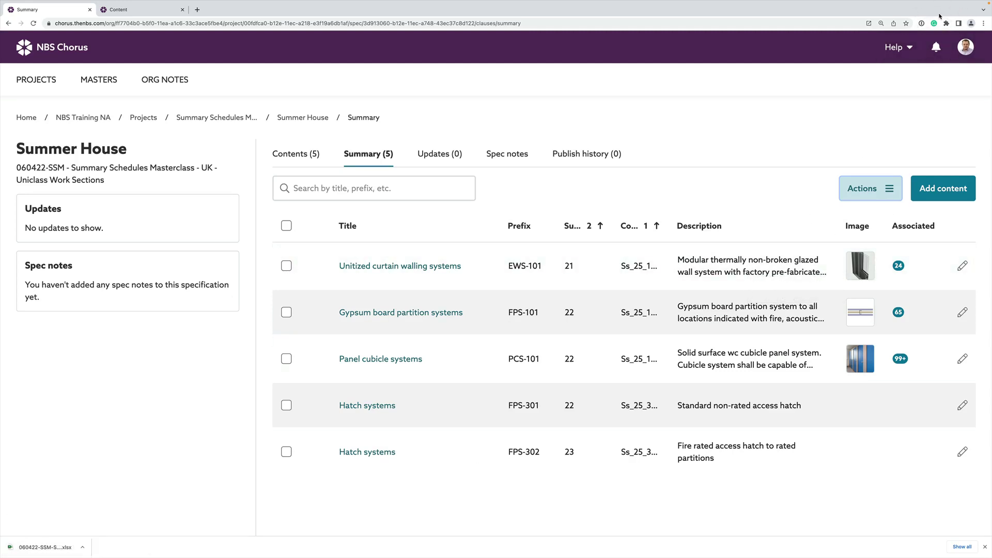
- Open the exported Summer House summary schedule in Excel at full screen and examine its clause rows and columns
click(47, 547)
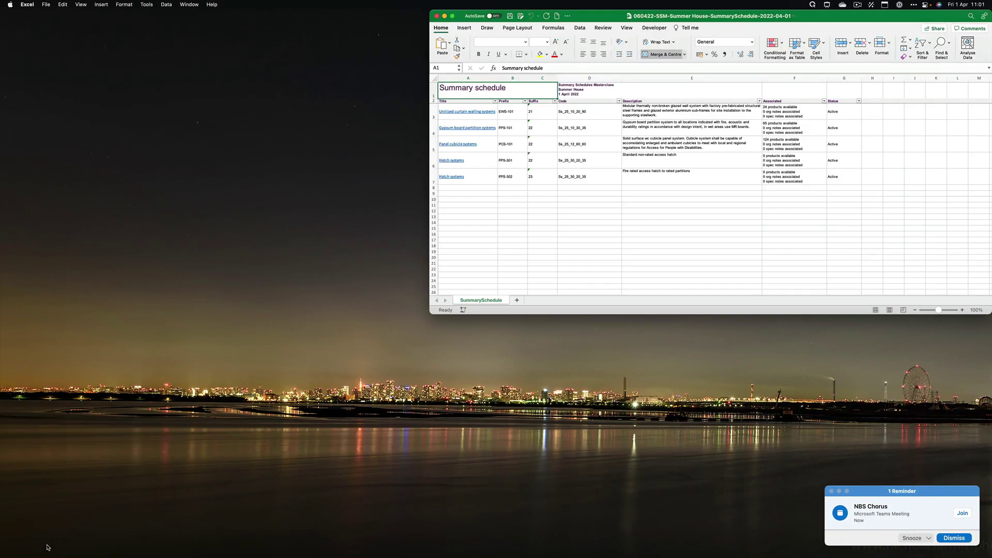
click(956, 538)
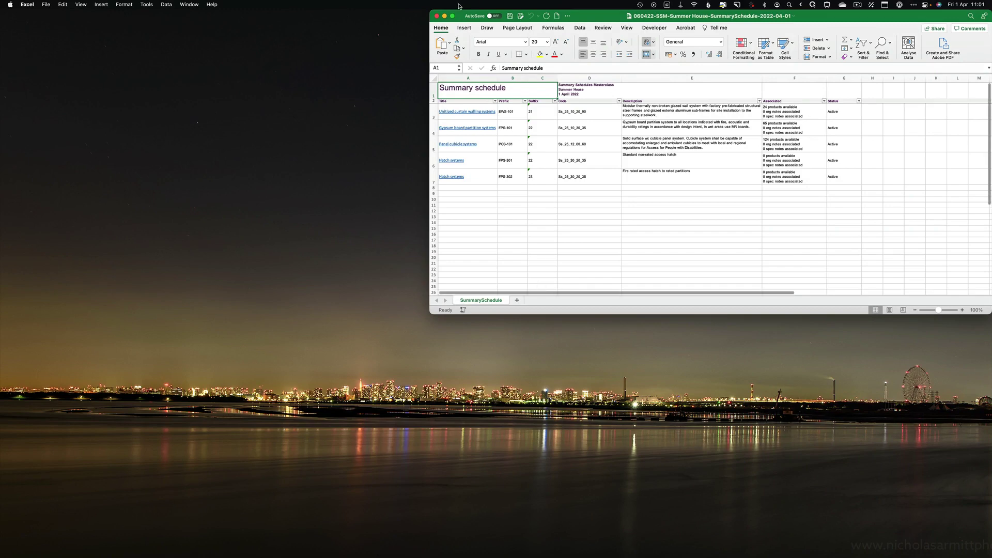
click(450, 17)
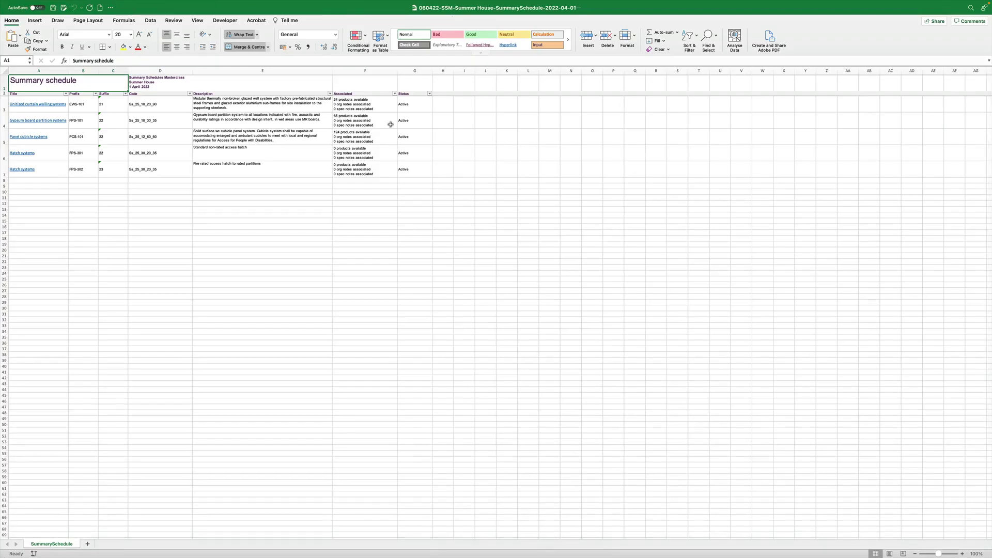
scroll(338, 225, up, 3)
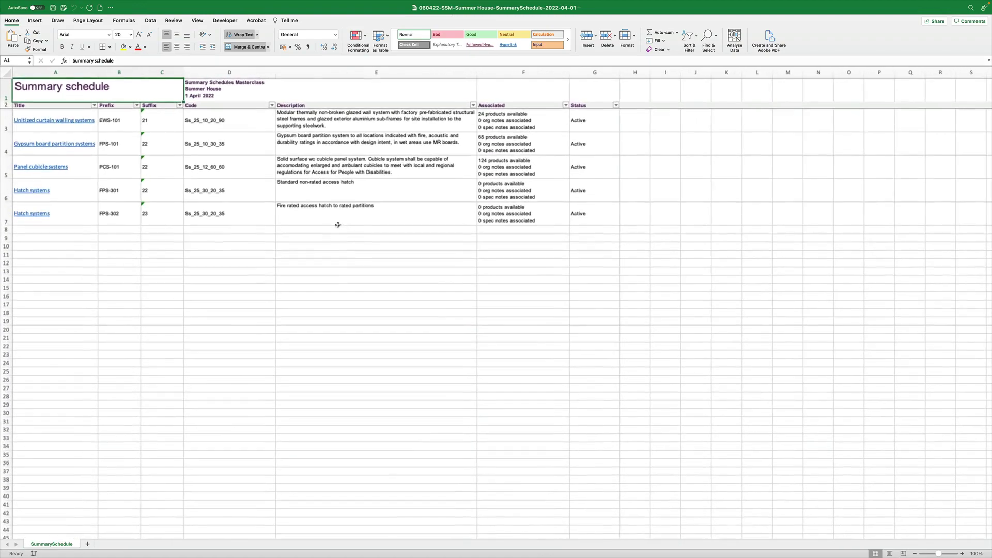
scroll(344, 225, up, 2)
scroll(345, 224, up, 4)
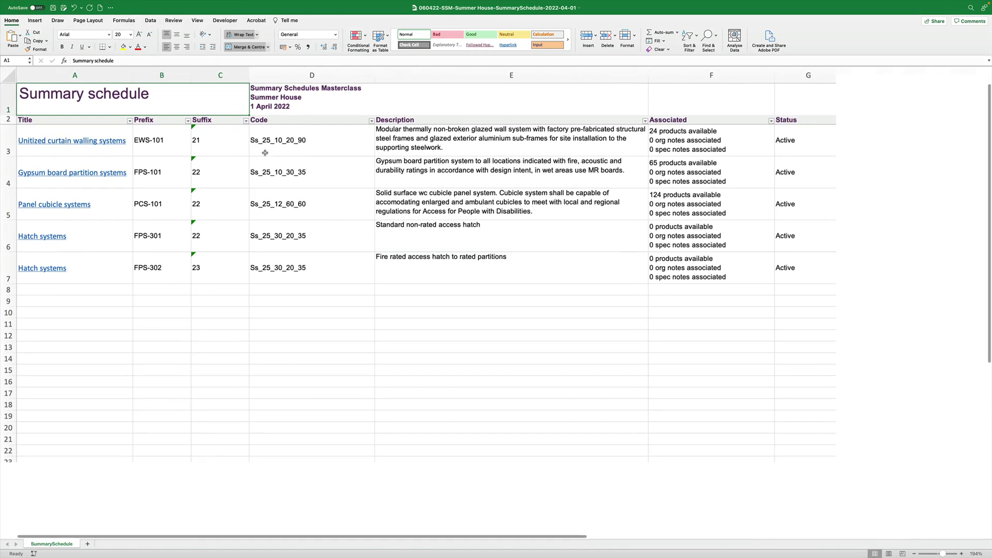
scroll(344, 225, down, 2)
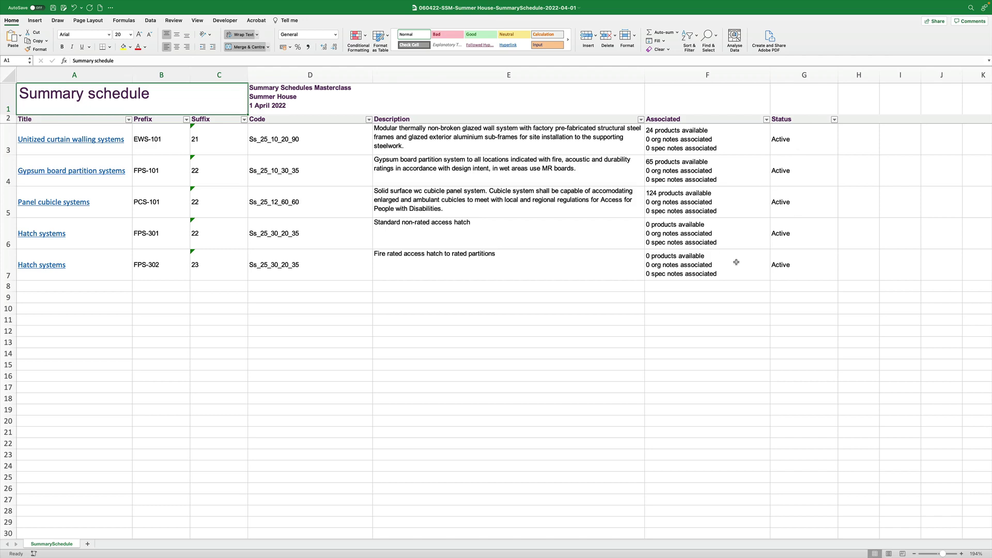
- Follow the spreadsheet's Unitized curtain walling systems link to view its clause in NBS Chorus, and return to Excel
click(50, 144)
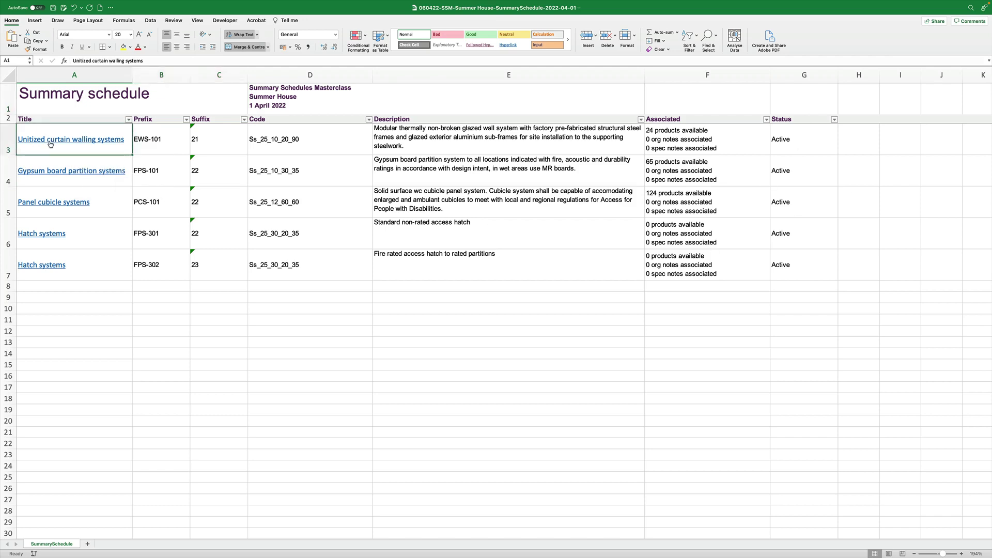
click(50, 144)
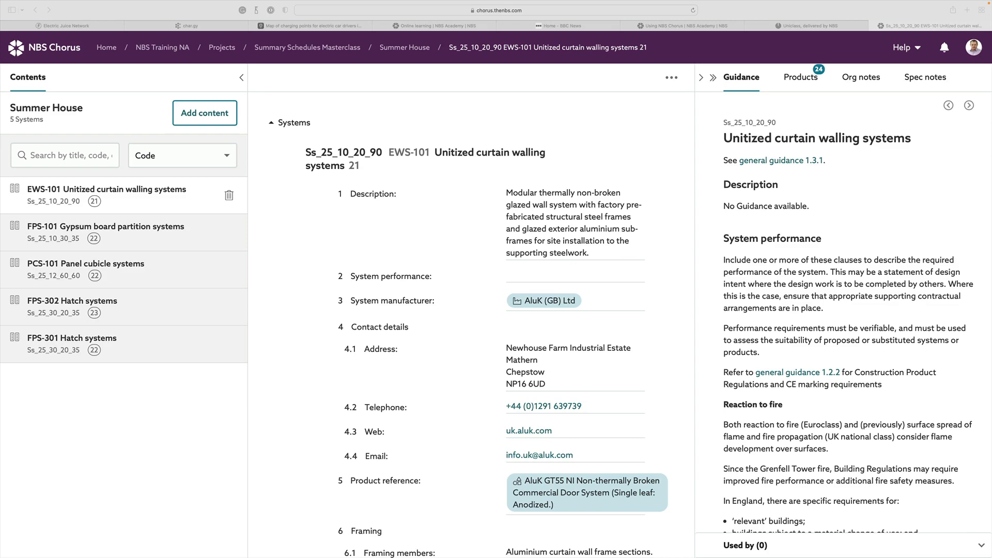
key(ctrl+Right)
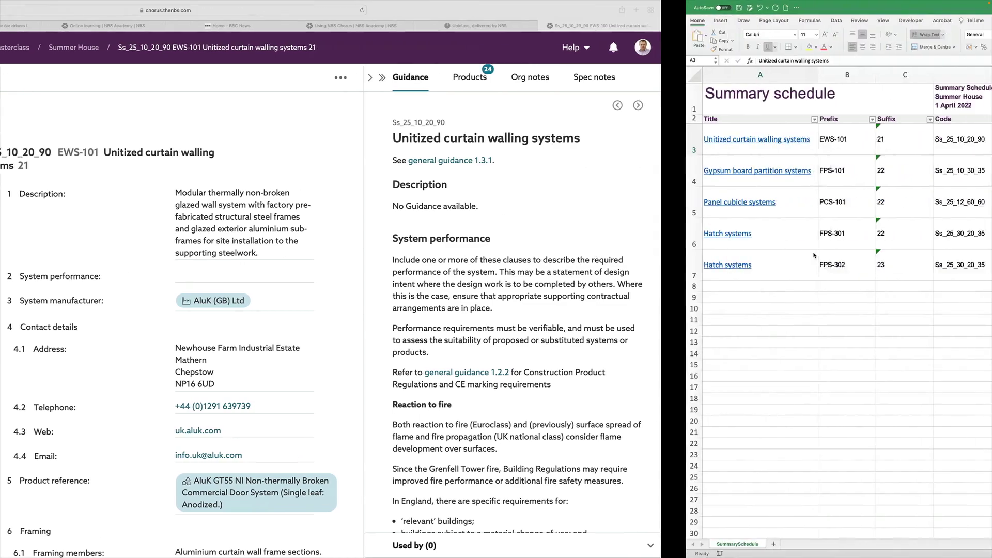